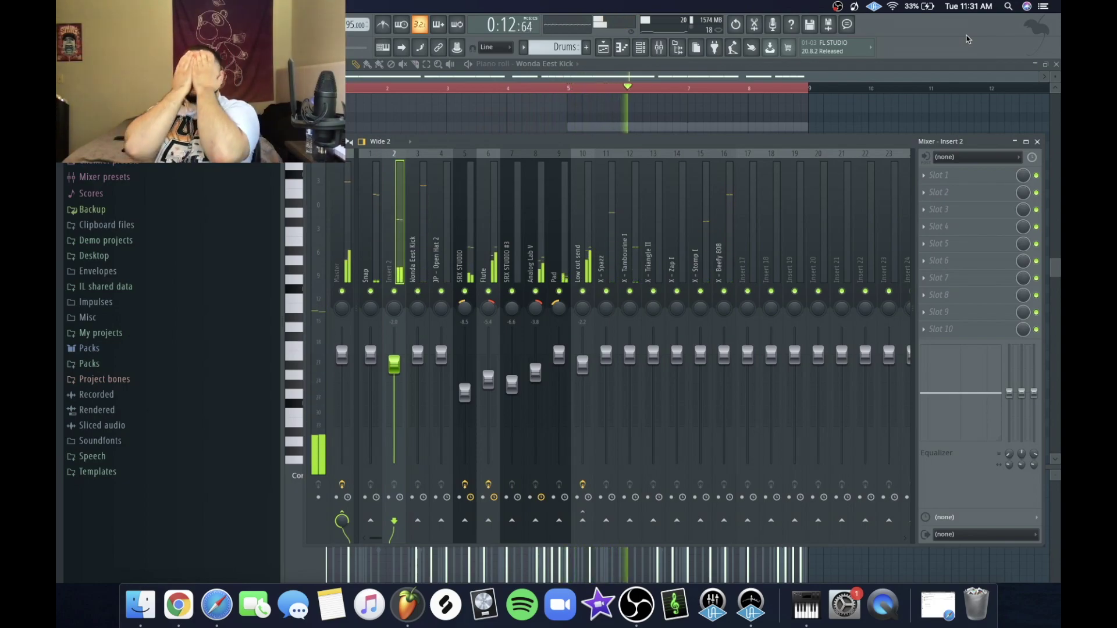
Step: Solo Track 1 in the playlist and open the SRX STUDIO pattern's piano roll and instrument plugin
key("space")
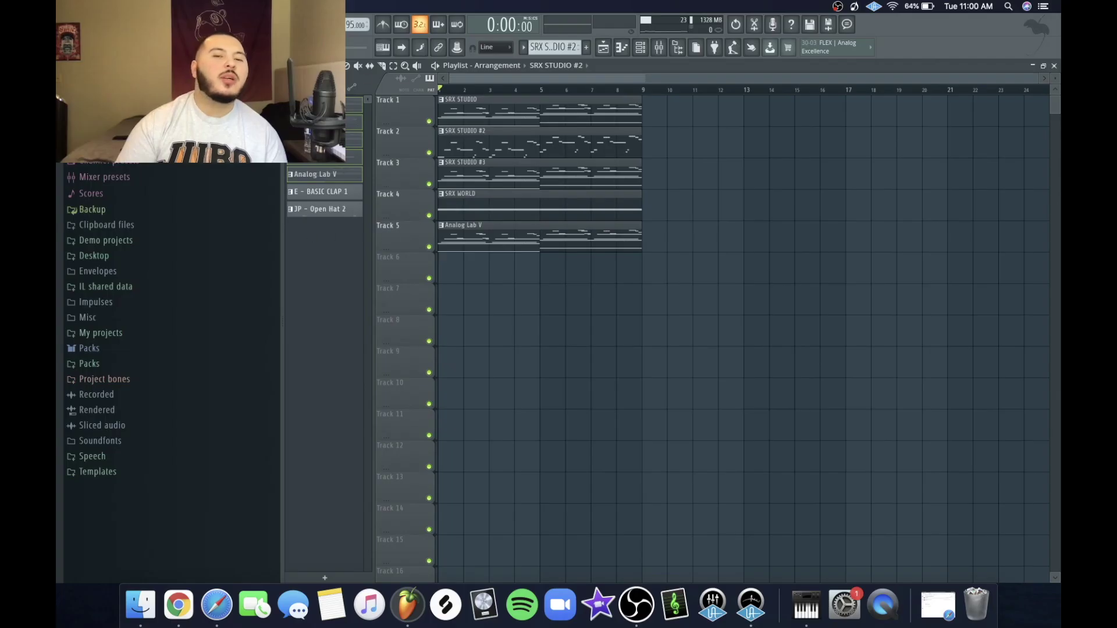
left_click(430, 121, "ctrl")
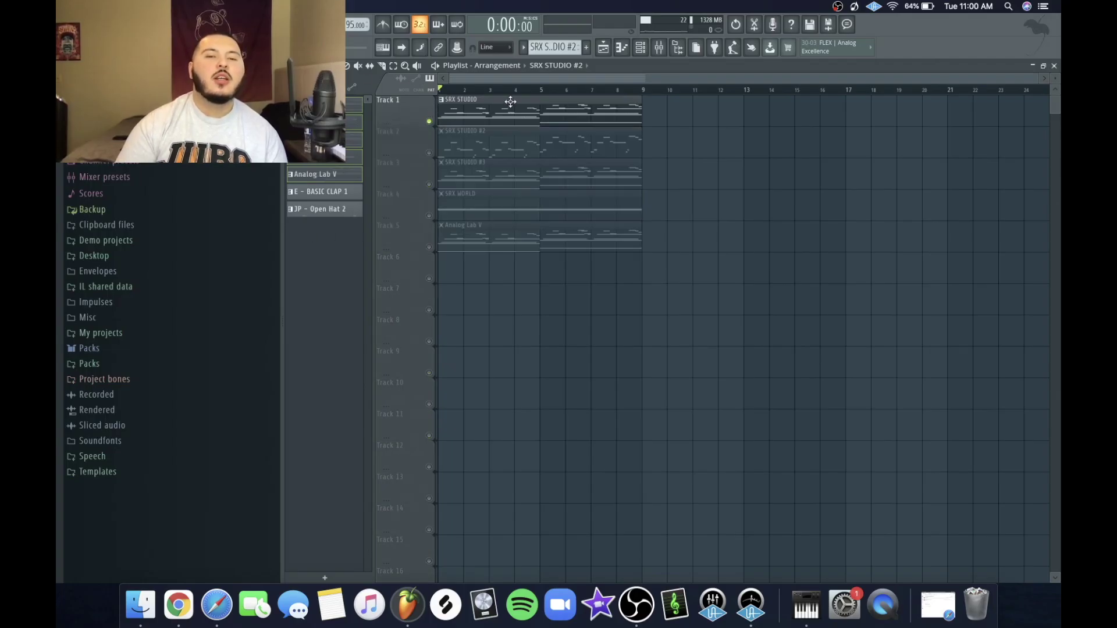
left_click(640, 51)
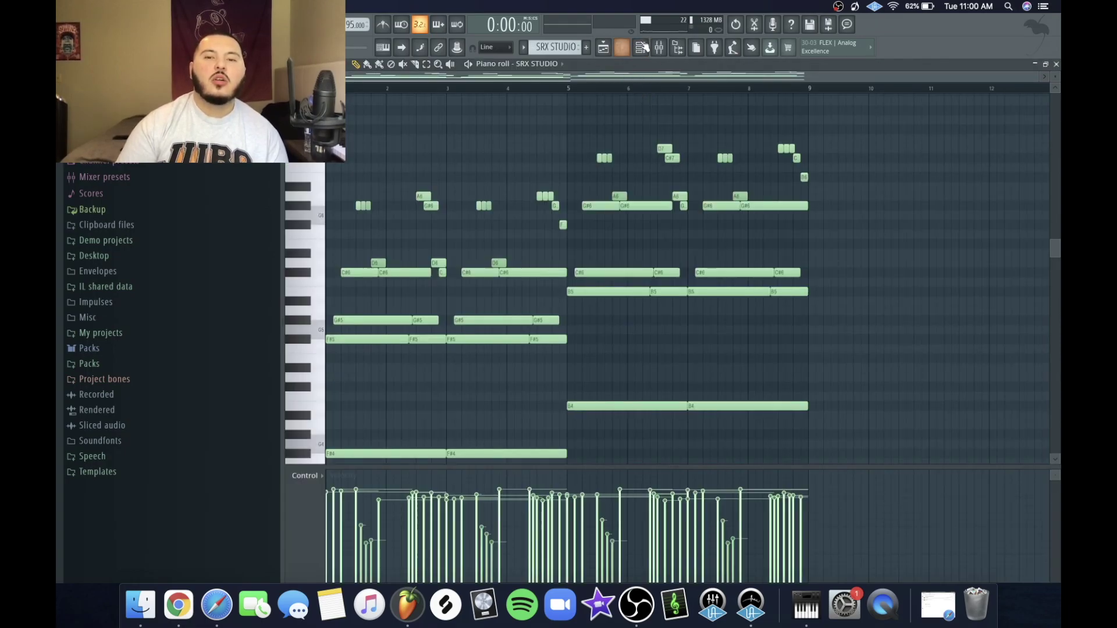
key("F6")
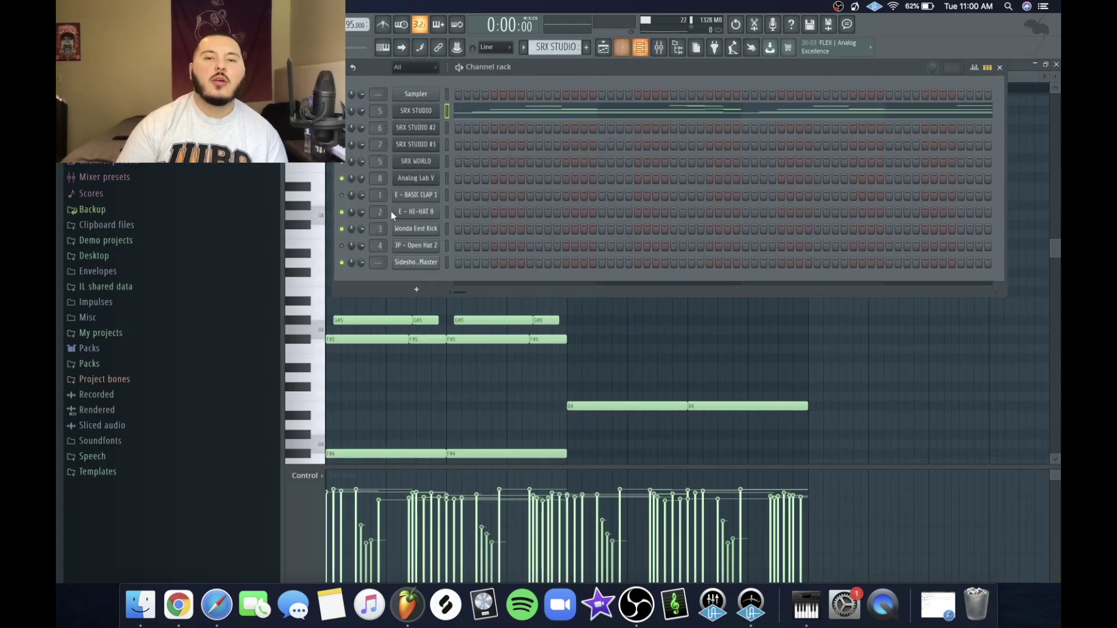
left_click(416, 110)
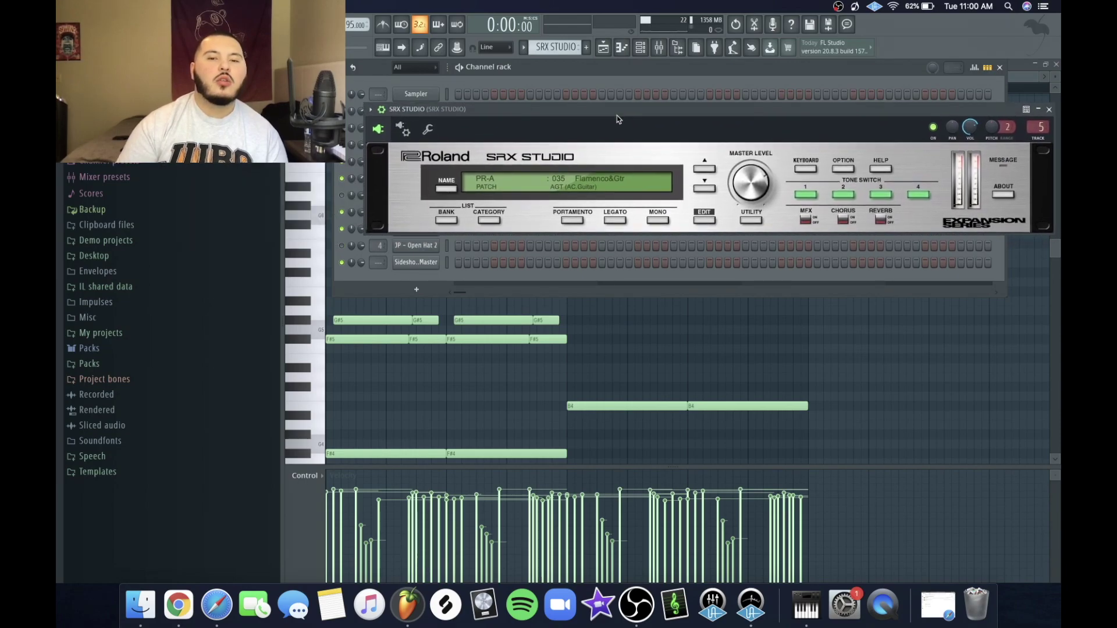
Step: Play the SRX STUDIO melody with the plugin window closed, and examine its notes in the piano roll
key("F6")
key("space")
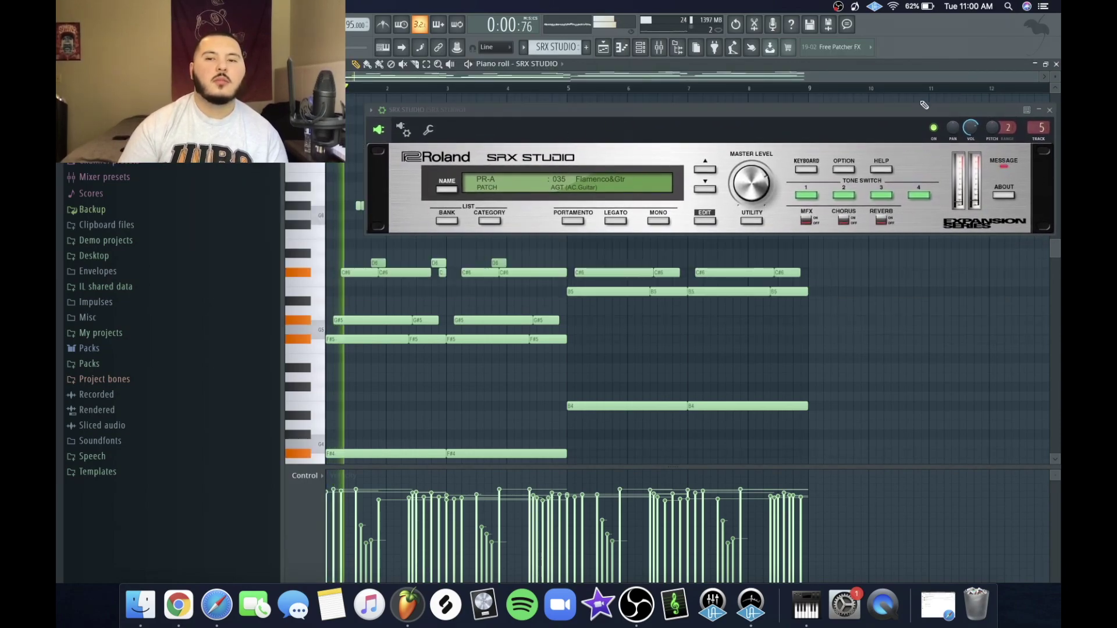
left_click_drag(923, 111, 868, 203)
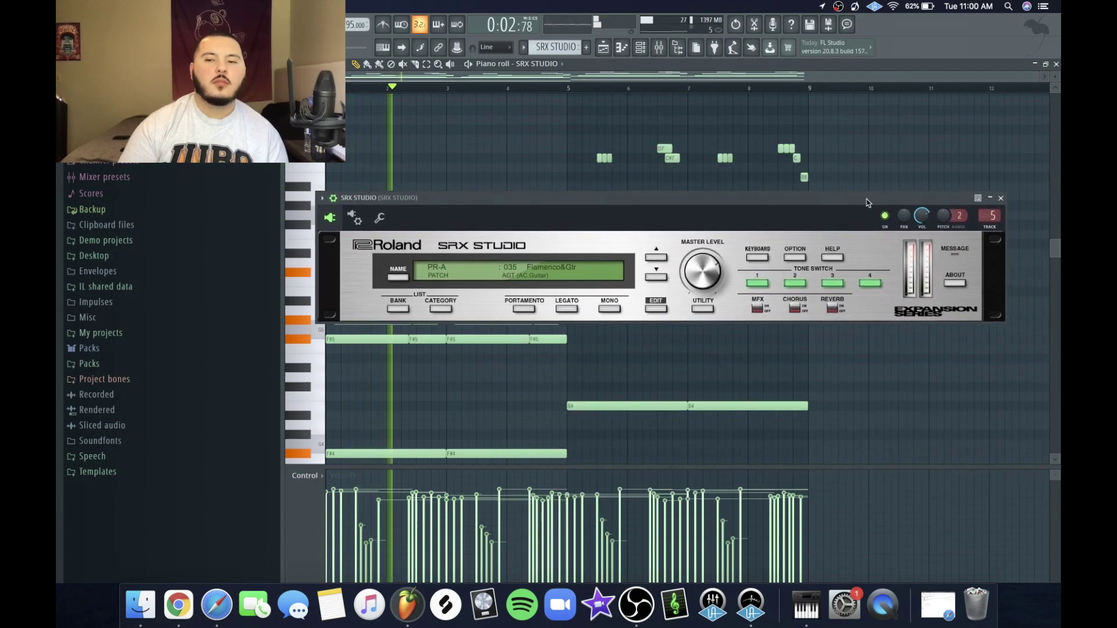
left_click(1000, 198)
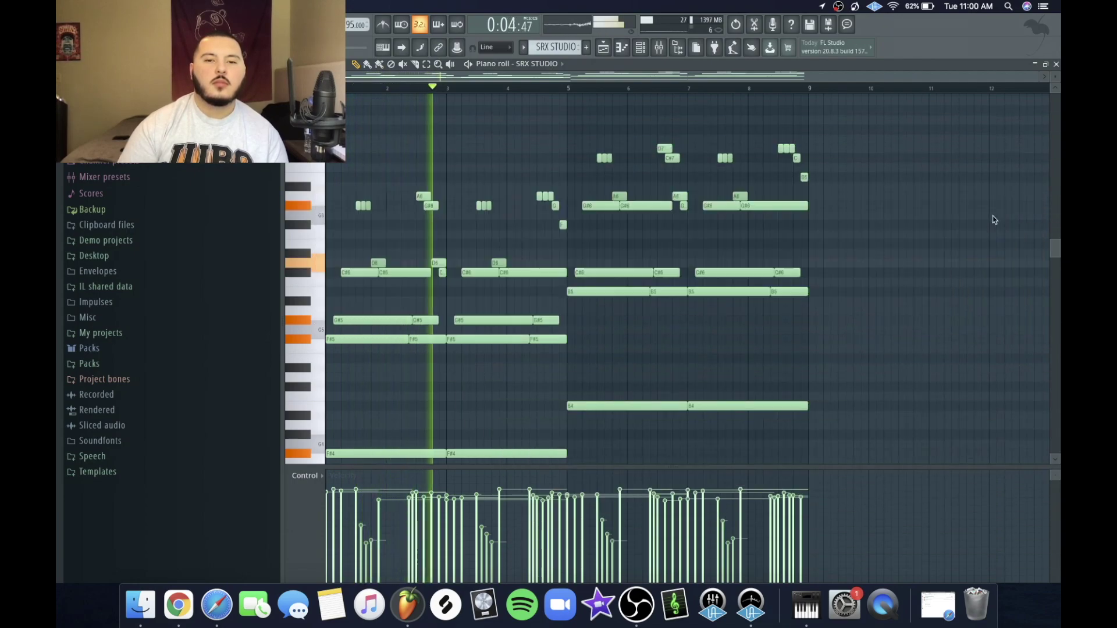
scroll(837, 287, "down", 3)
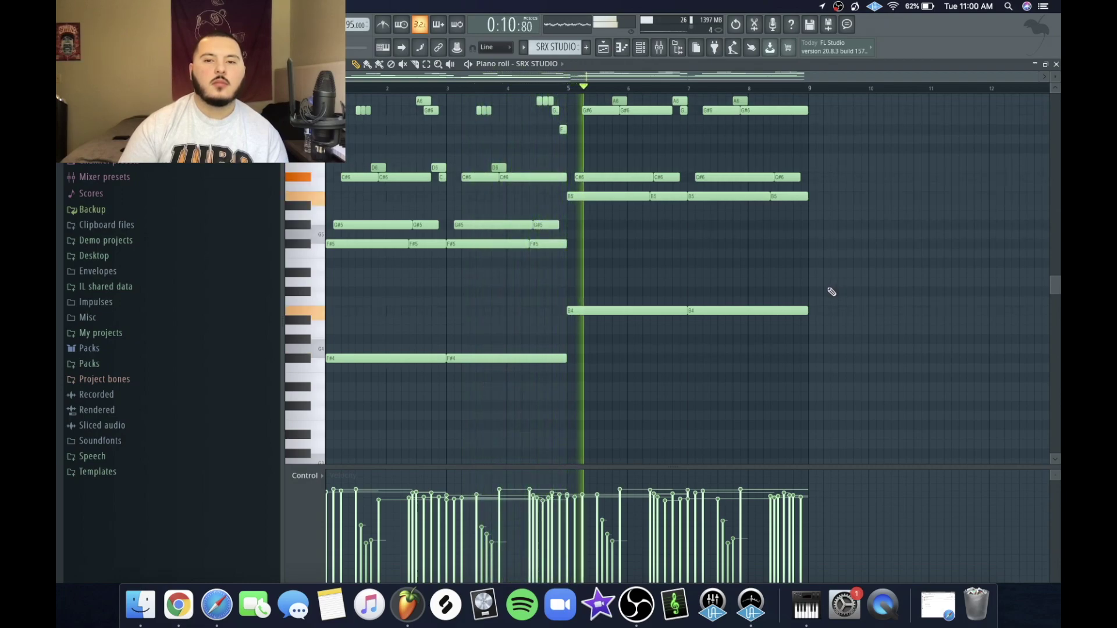
scroll(834, 290, "up", 3)
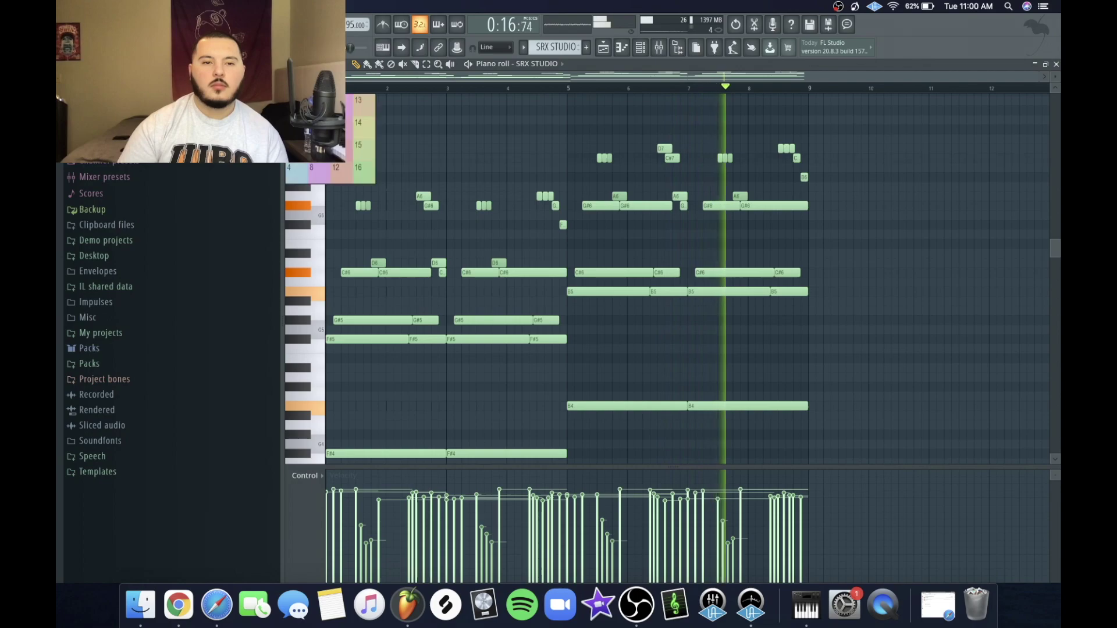
left_click(348, 64)
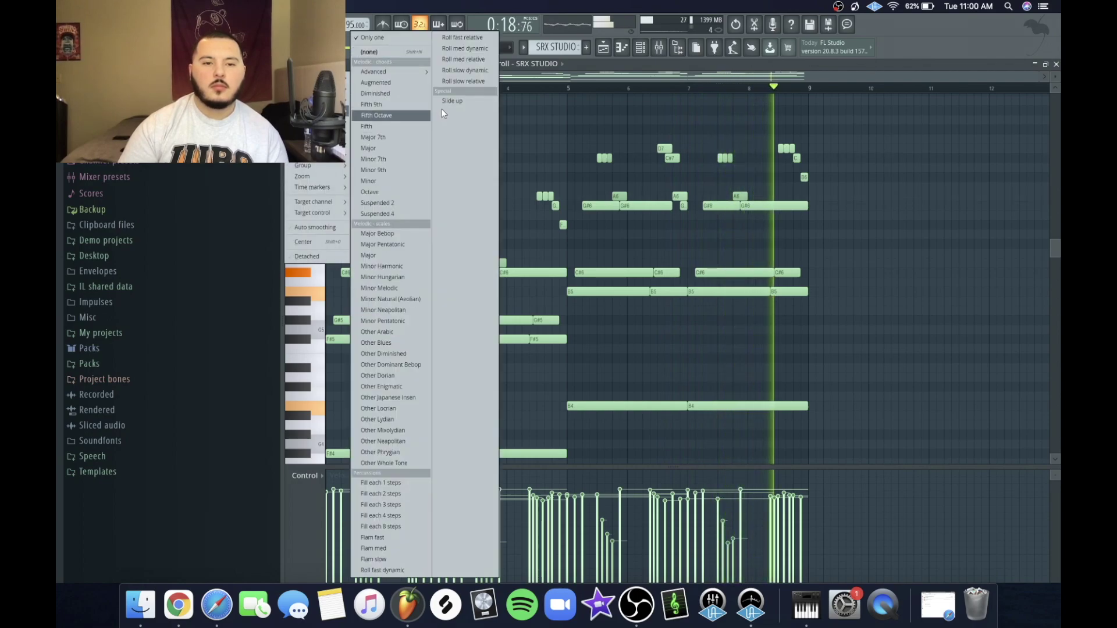
mouse_move(325, 143)
left_click(901, 291)
key("space")
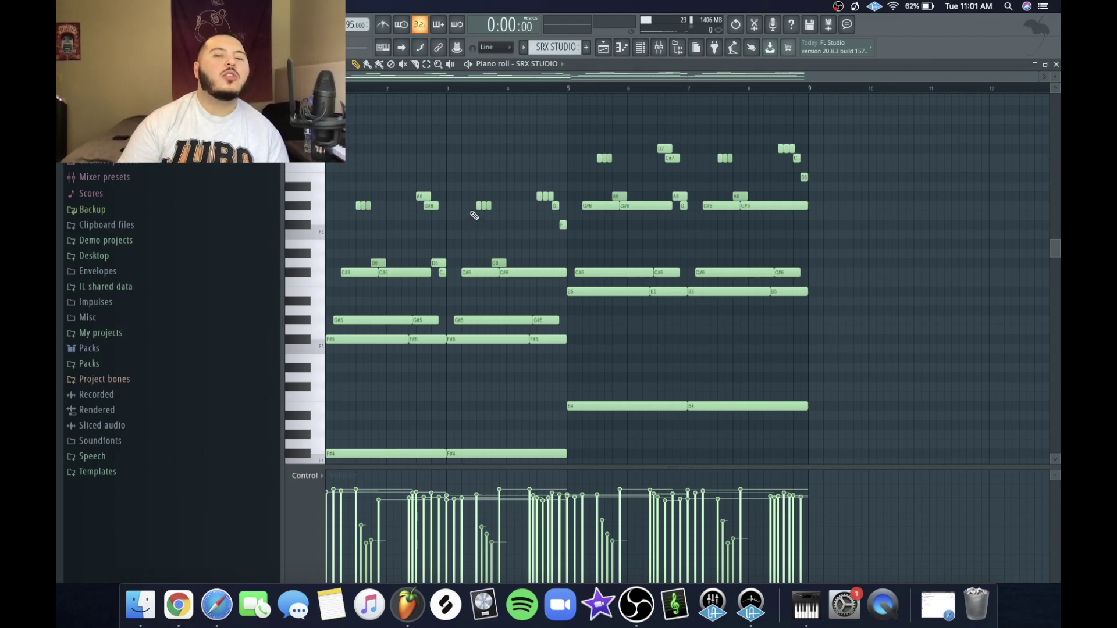
Step: Examine the three-note G#6 rolls in bars 1 and 3 up close, along with the snap options
left_click_drag(474, 175, 495, 212)
left_click_drag(353, 188, 381, 235)
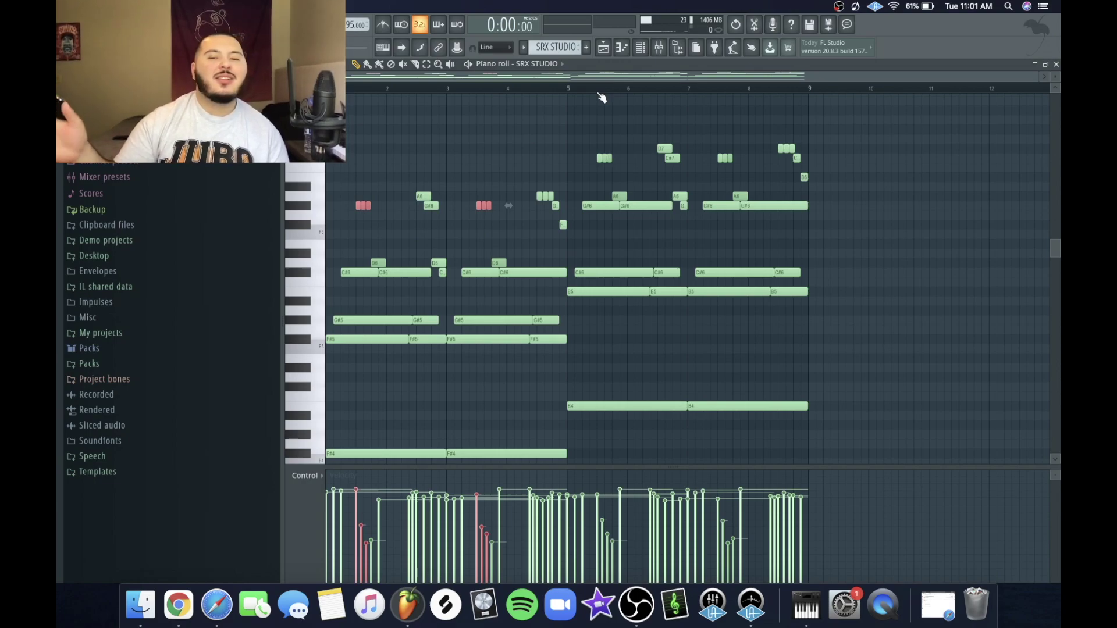
scroll(430, 221, "up", 4)
scroll(597, 227, "up", 4)
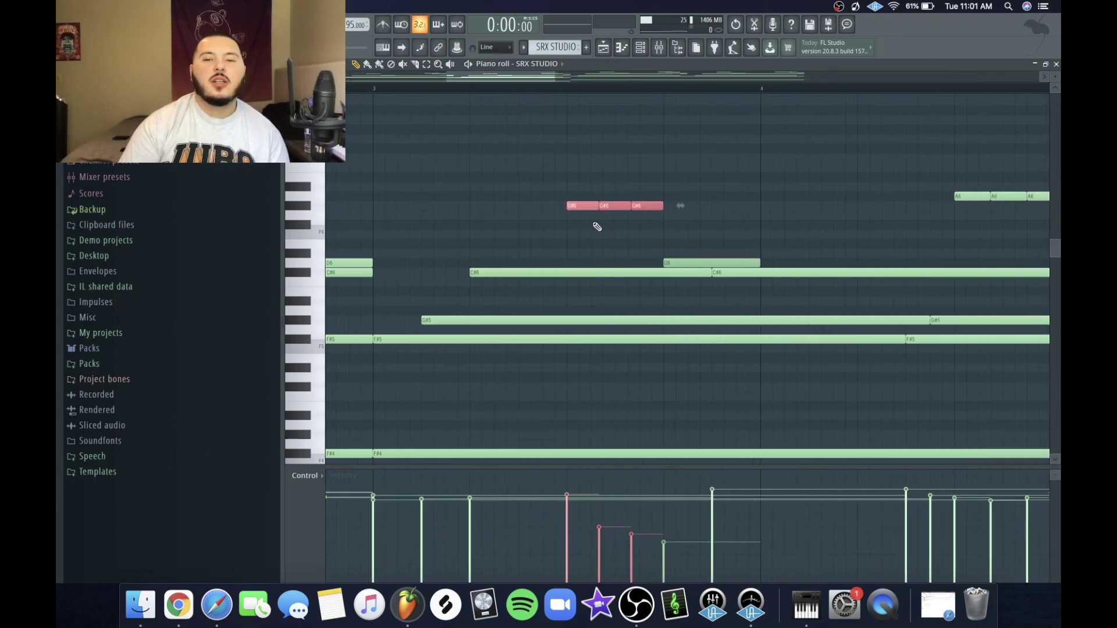
left_click(597, 227)
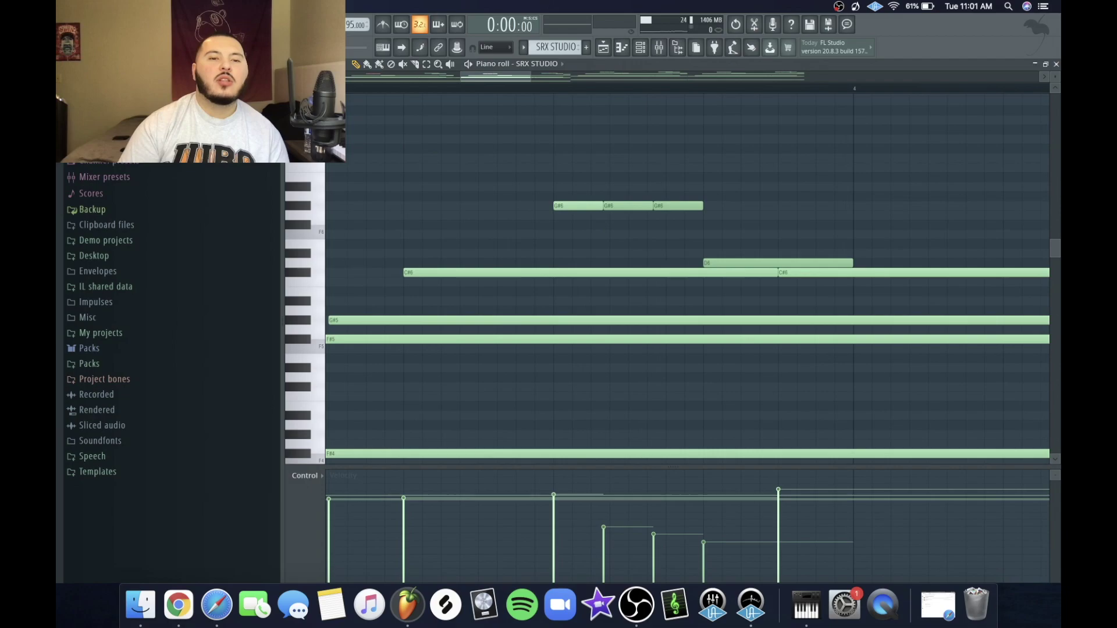
left_click(348, 63)
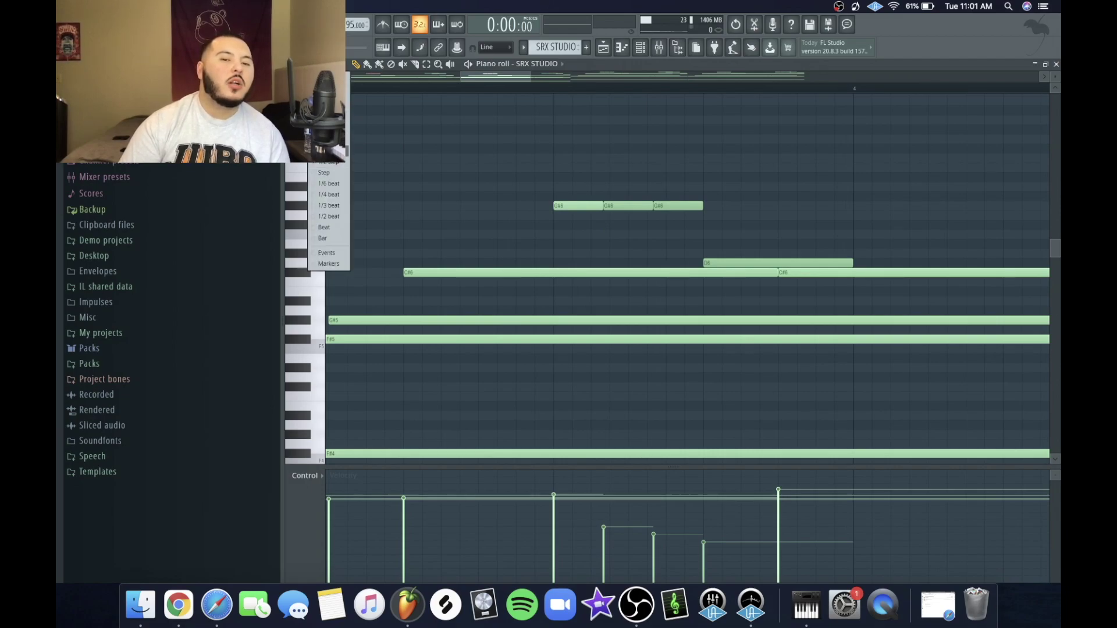
key("Escape")
Step: Delete the last two notes of the bar 3 G#6 roll and duplicate the first note twice in their place
scroll(606, 242, "up", 2)
left_click_drag(564, 156, 569, 228)
left_click_drag(534, 183, 678, 210)
right_click(669, 208)
right_click(693, 207)
left_click(589, 207)
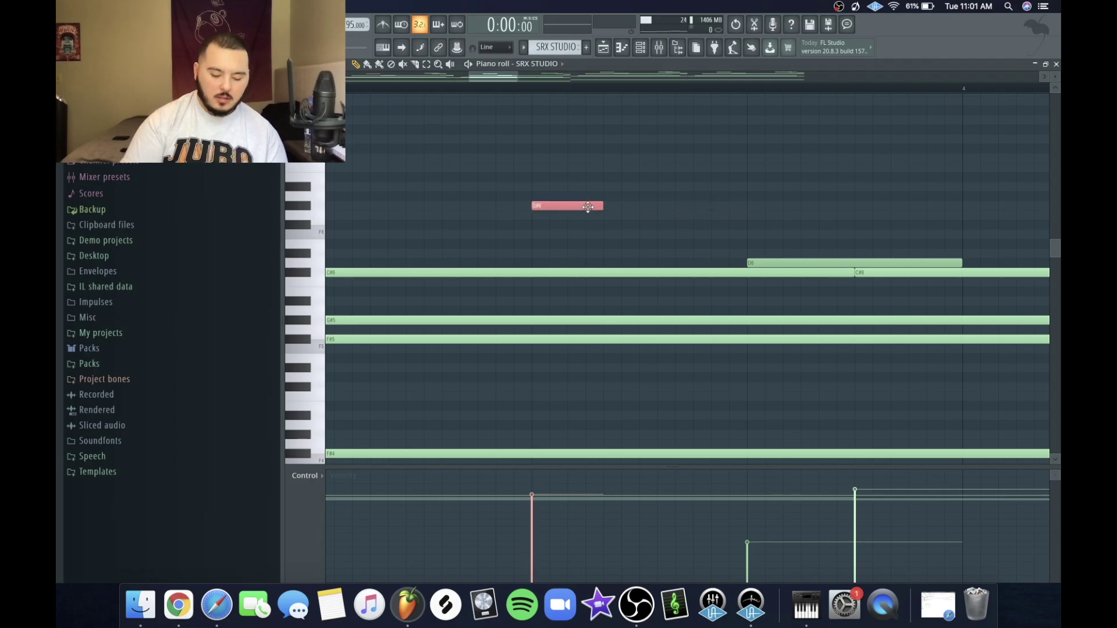
key("ctrl+b")
key("ctrl+b")
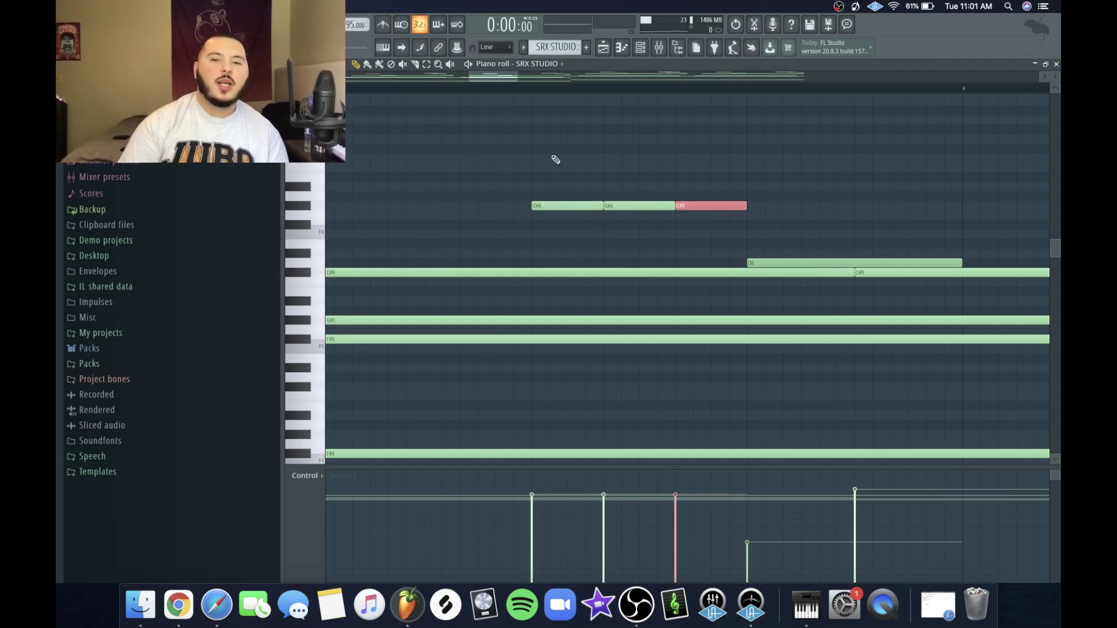
Step: Lower the velocities of the second and third G#6 notes of the bar 3 roll in descending order
left_click(635, 206, "shift")
left_click_drag(607, 512, 674, 537)
key("ctrl+d")
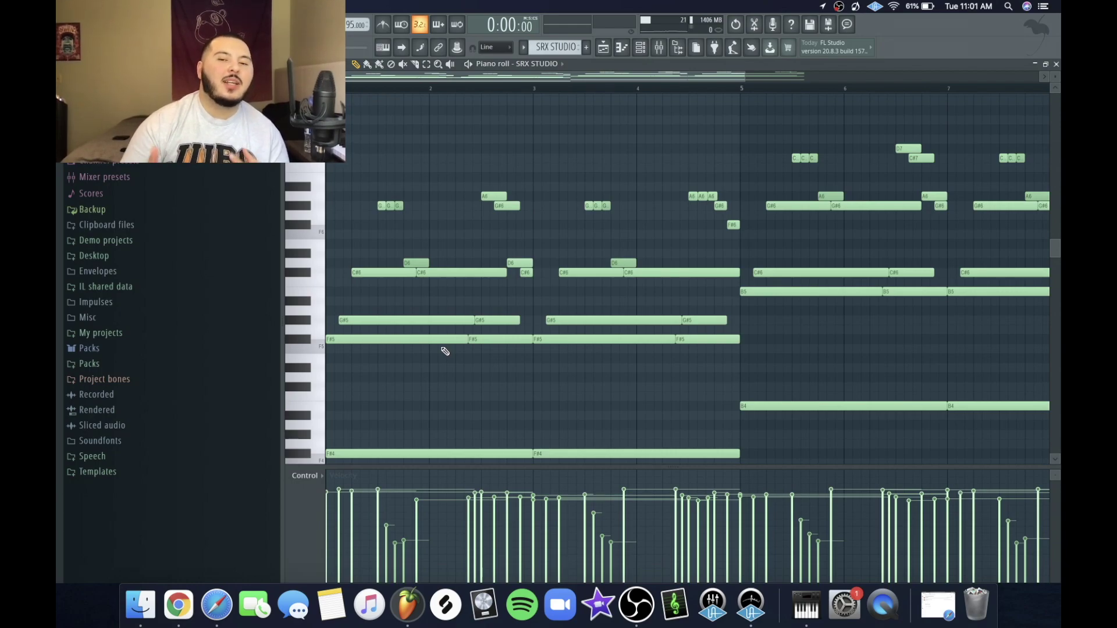
scroll(444, 288, "down", 3)
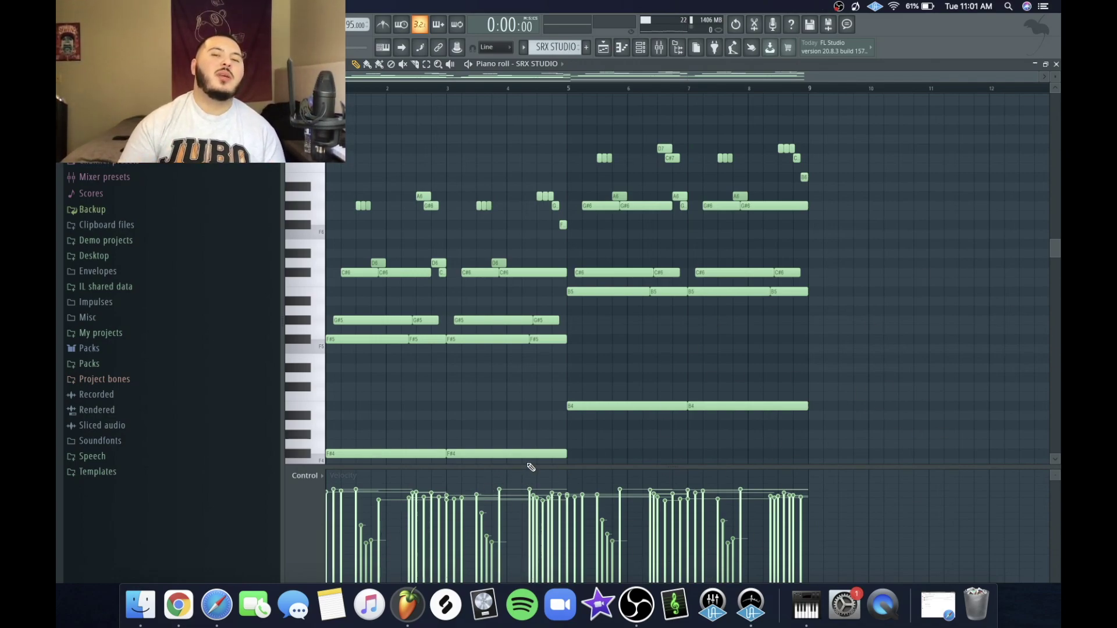
Step: Switch to the SRX STUDIO #2 pattern and check which patch its instrument plugin uses
key("KP_Add")
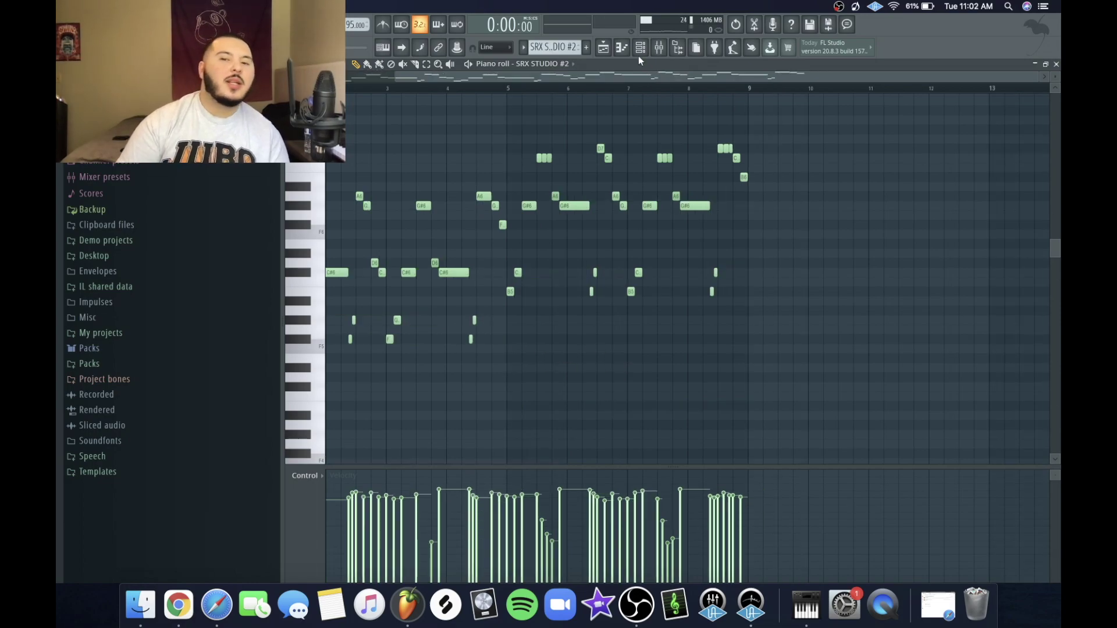
left_click(639, 47)
left_click(431, 127)
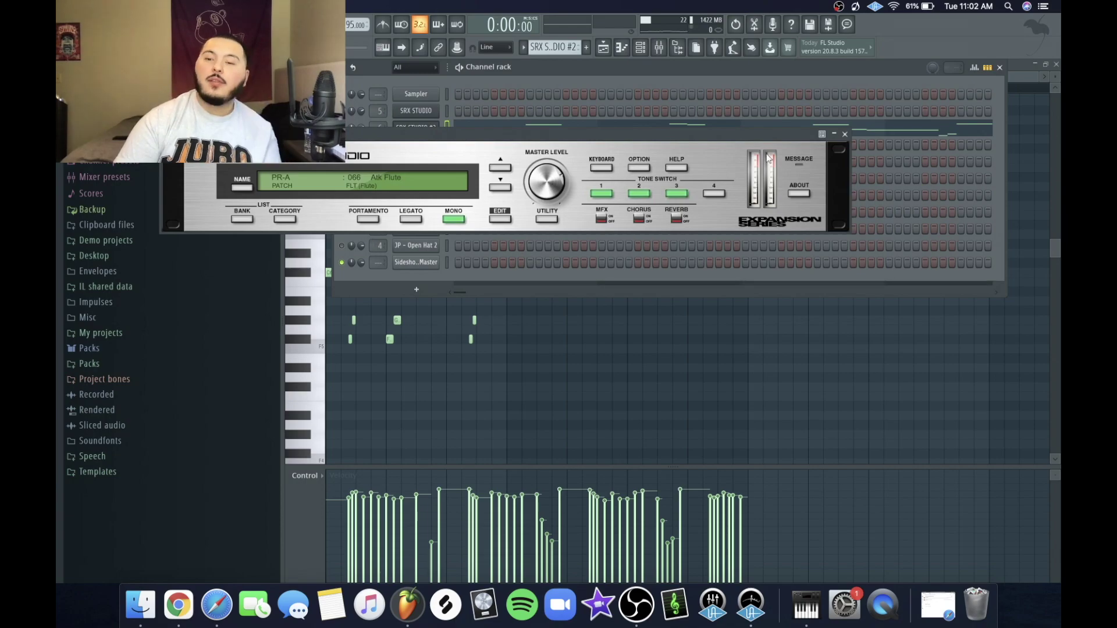
left_click(845, 134)
key("F6")
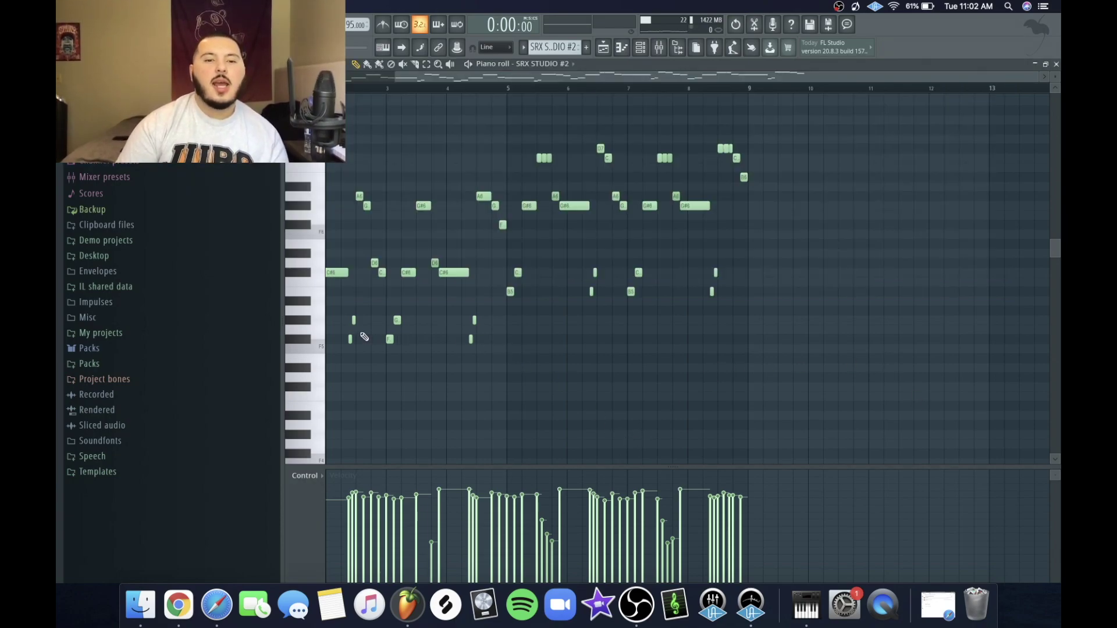
Step: Undo the last note-length edits in the SRX STUDIO #2 piano roll and play the pattern
scroll(371, 193, "up", 2)
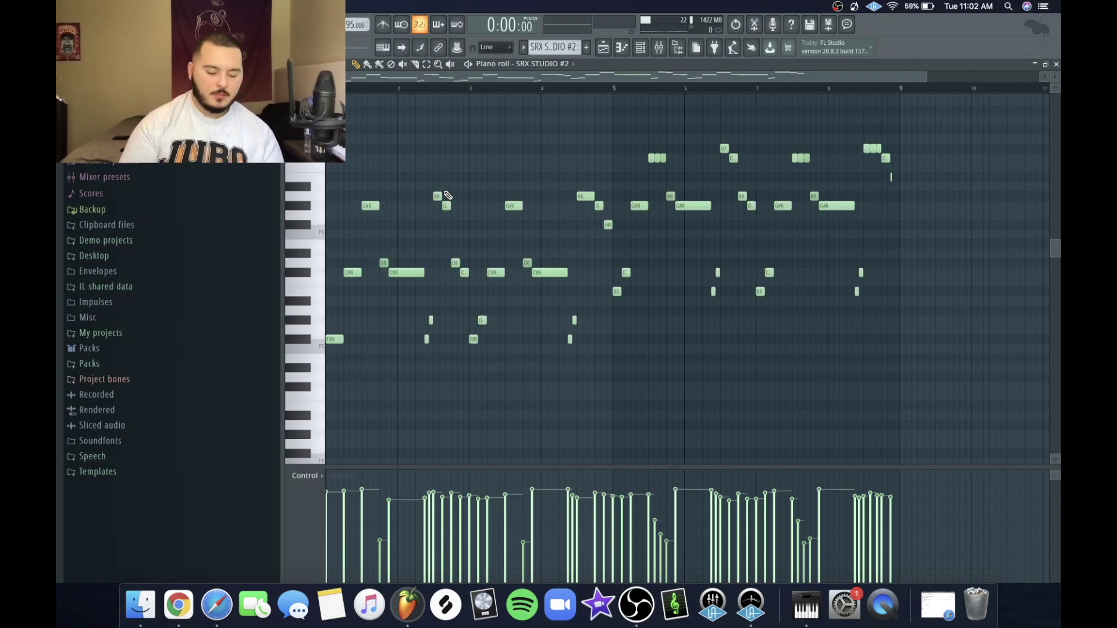
key("super+z")
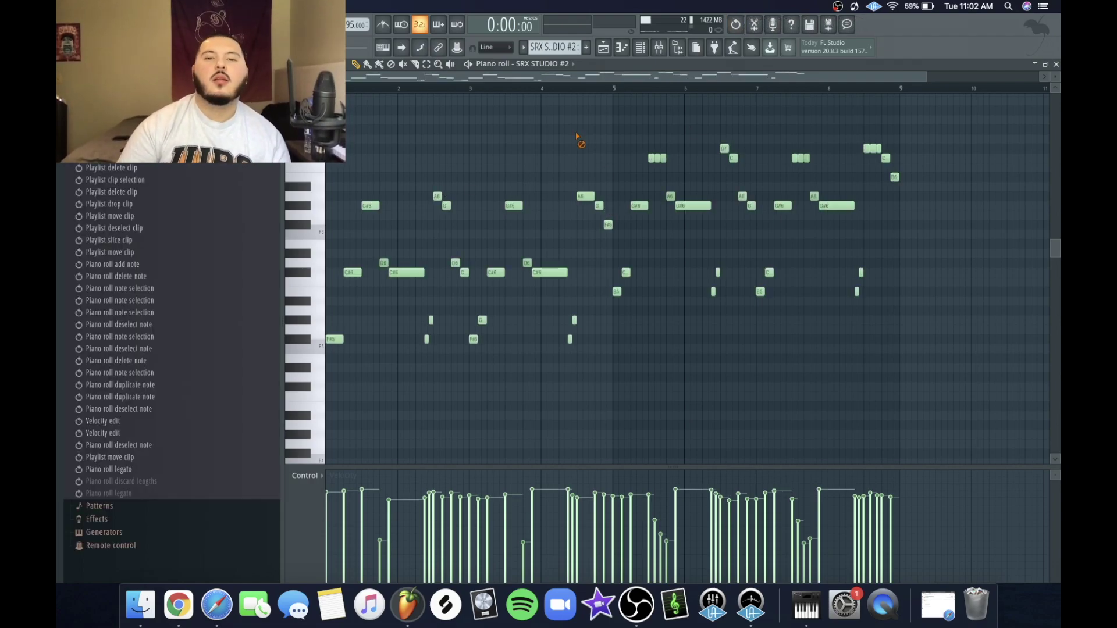
key("Page_Up")
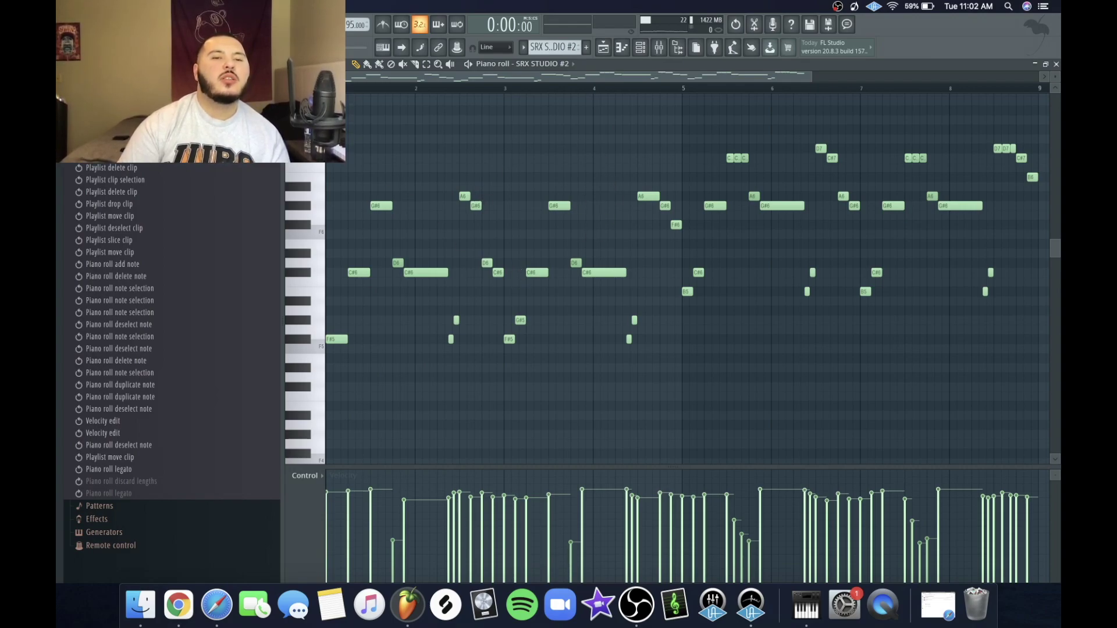
key("space")
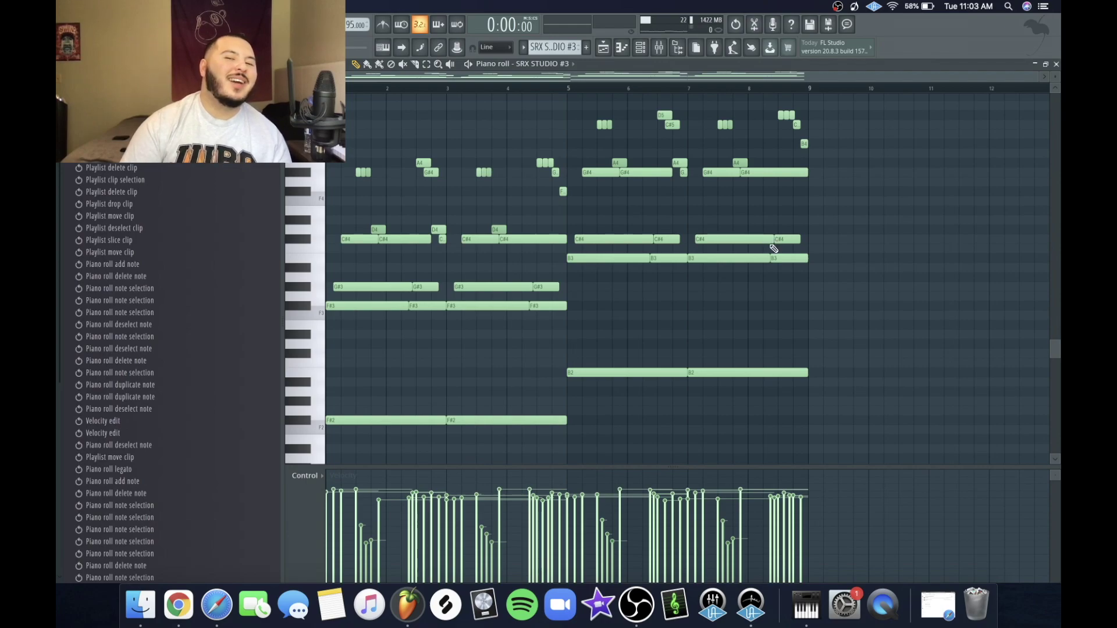
Step: Examine the SRX STUDIO #3 notes in the piano roll and look at its instrument plugin's settings
scroll(774, 244, "up", 2)
scroll(641, 254, "down", 2)
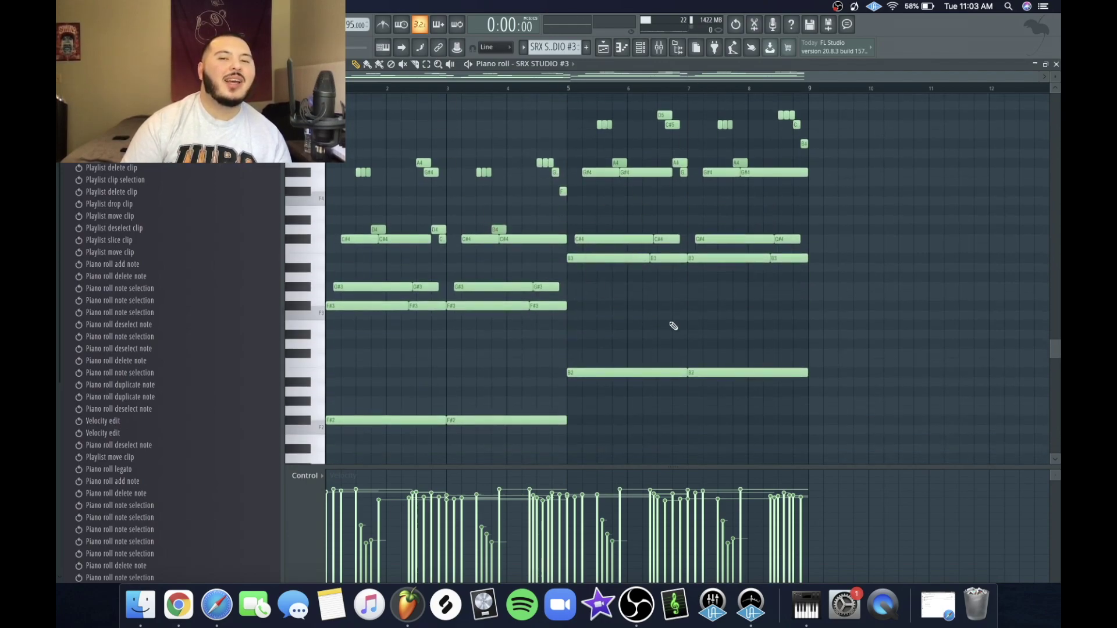
left_click(640, 47)
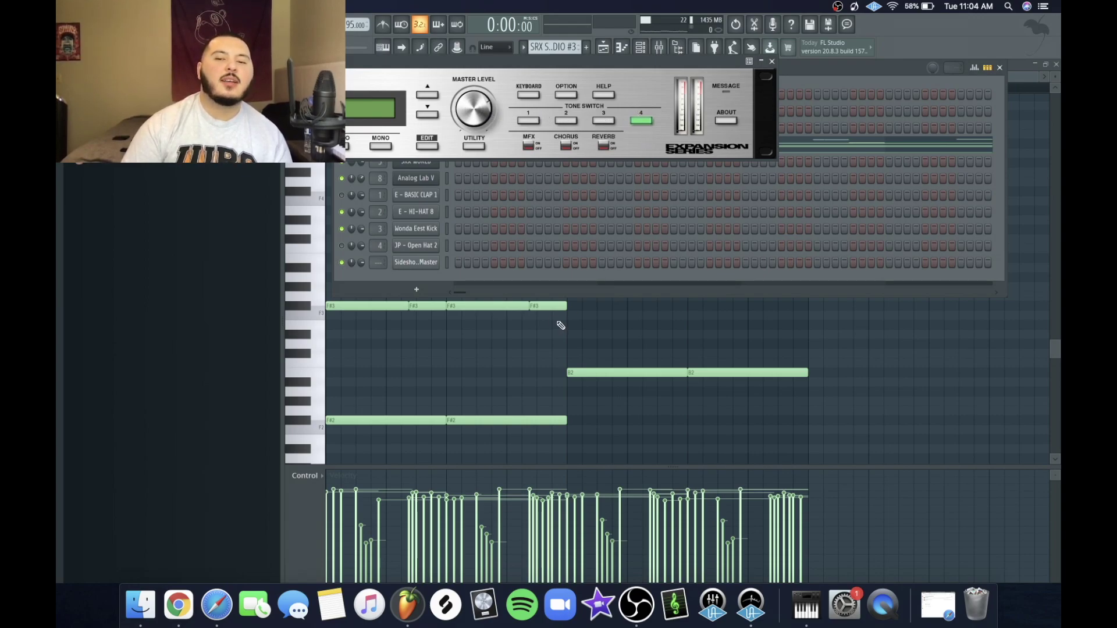
key("F6")
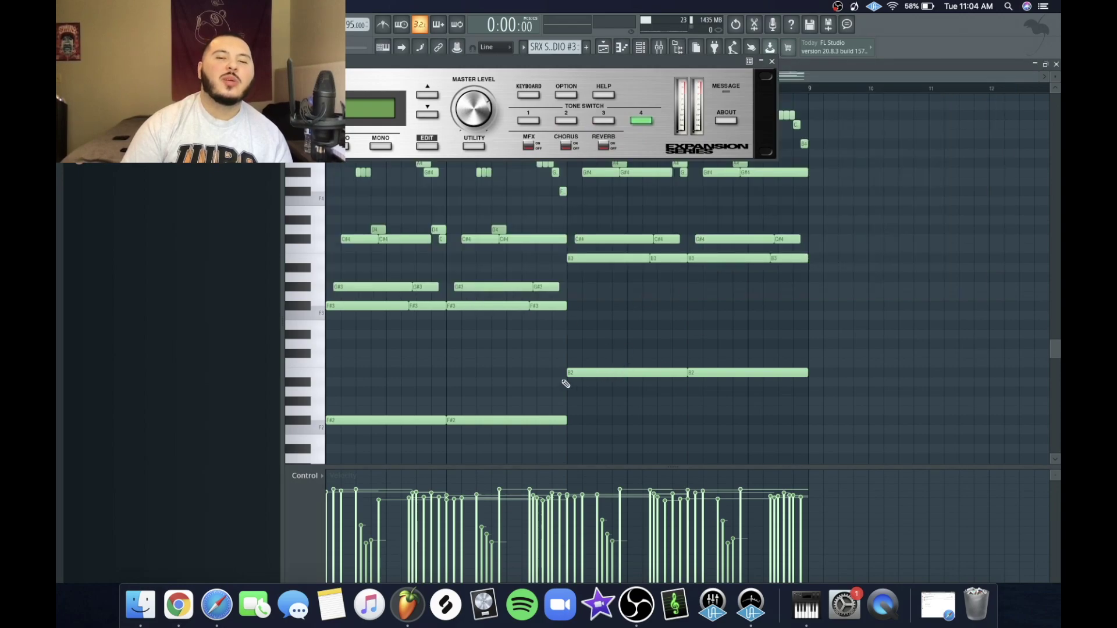
left_click(773, 61)
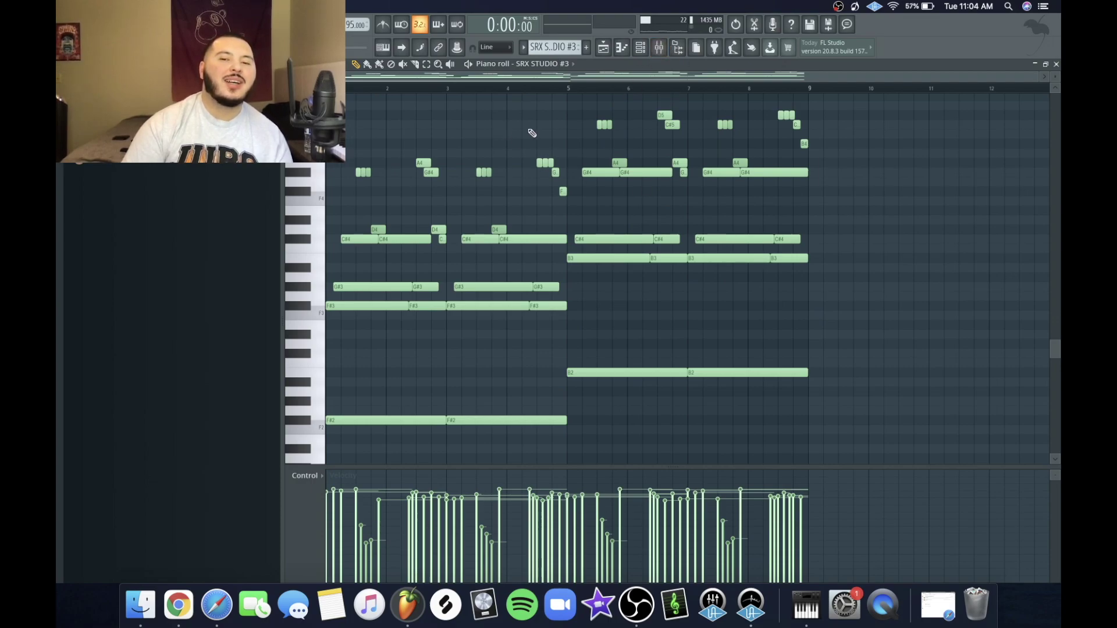
scroll(733, 204, "up", 2)
scroll(585, 272, "down", 2)
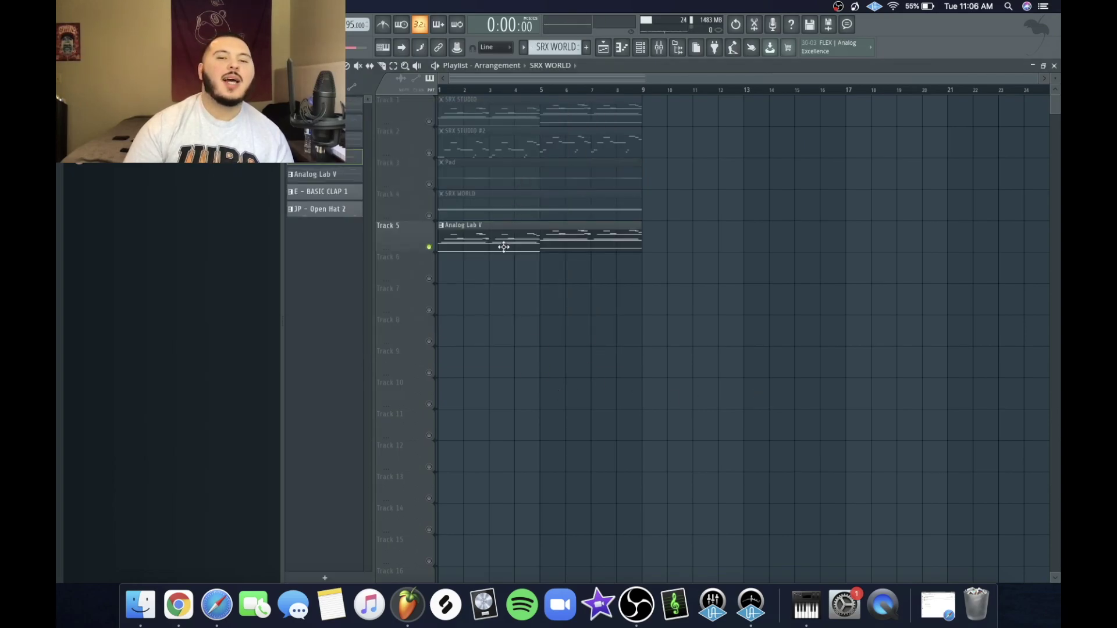
Step: Open the Analog Lab V clip's notes and its instrument plugin, and show the preset banks in the library
double_click(501, 239)
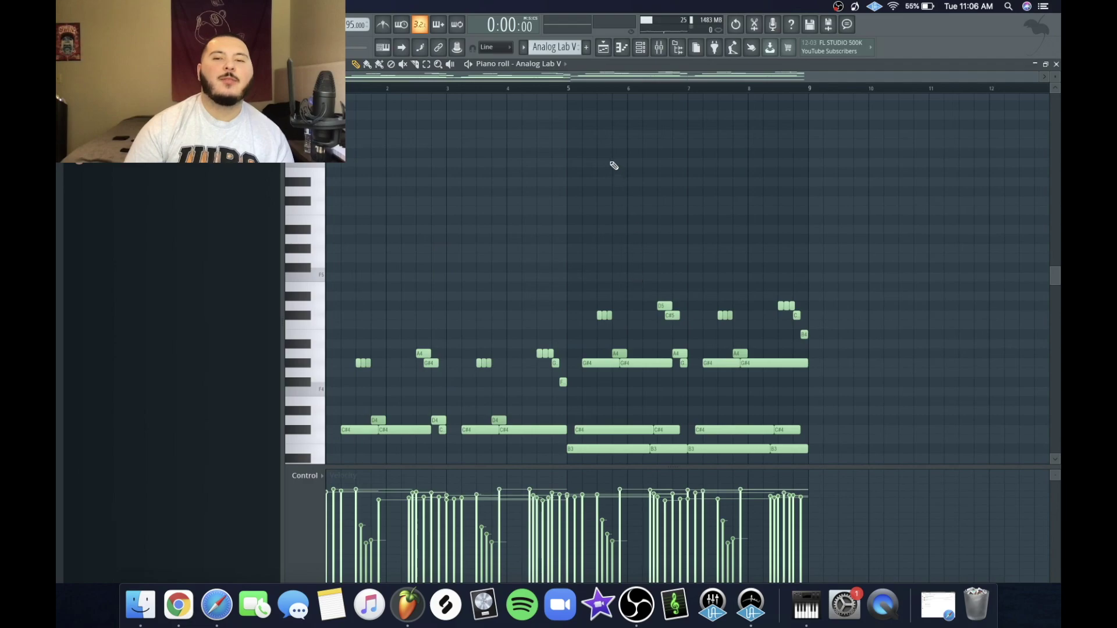
scroll(613, 167, "down", 3)
left_click(640, 47)
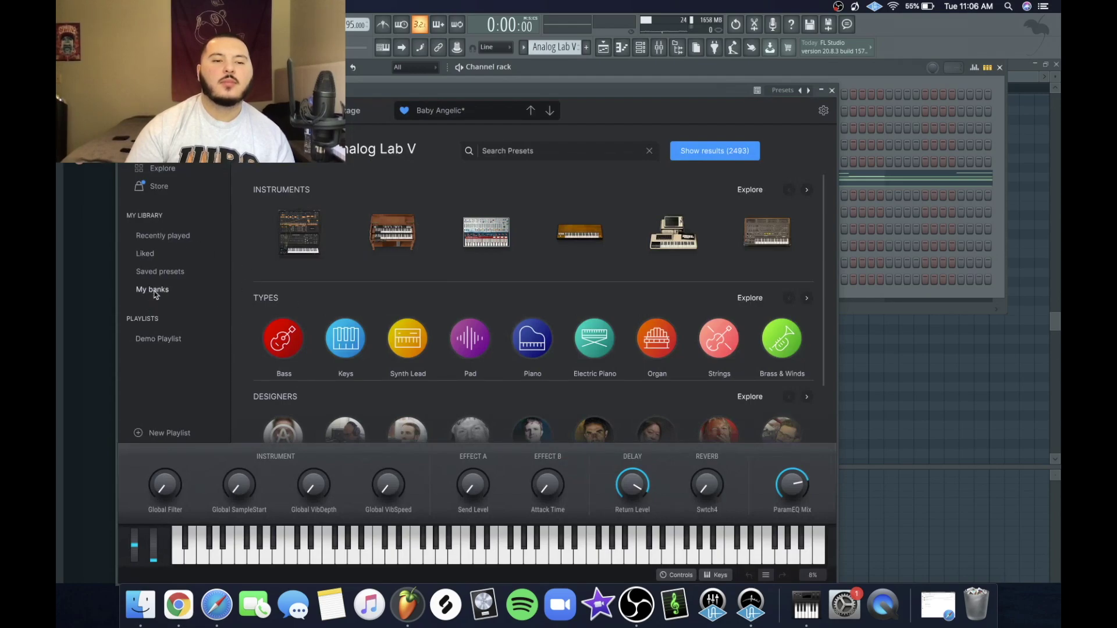
left_click(155, 291)
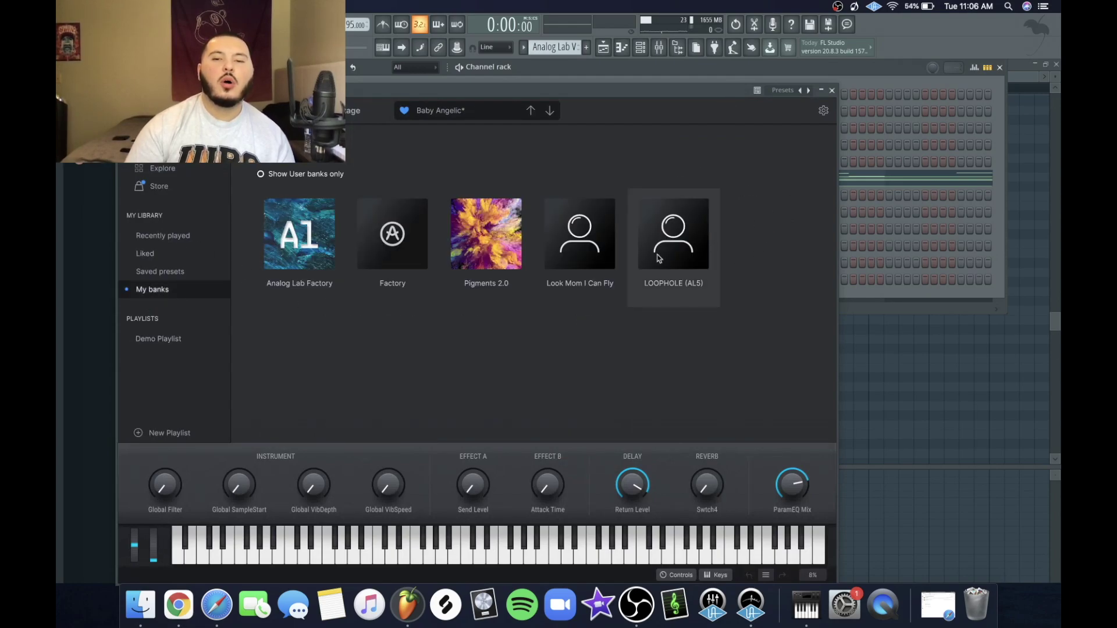
Step: Show the presets in the LOOPHOLE (AL5) bank and close the instrument plugin
left_click(667, 284)
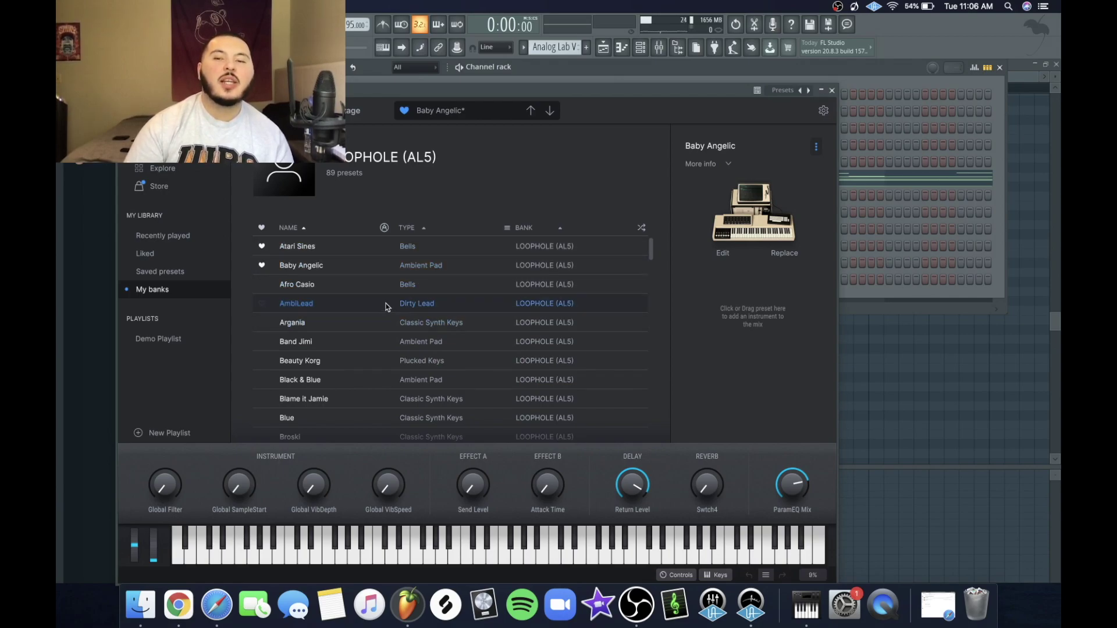
key("F7")
left_click(832, 90)
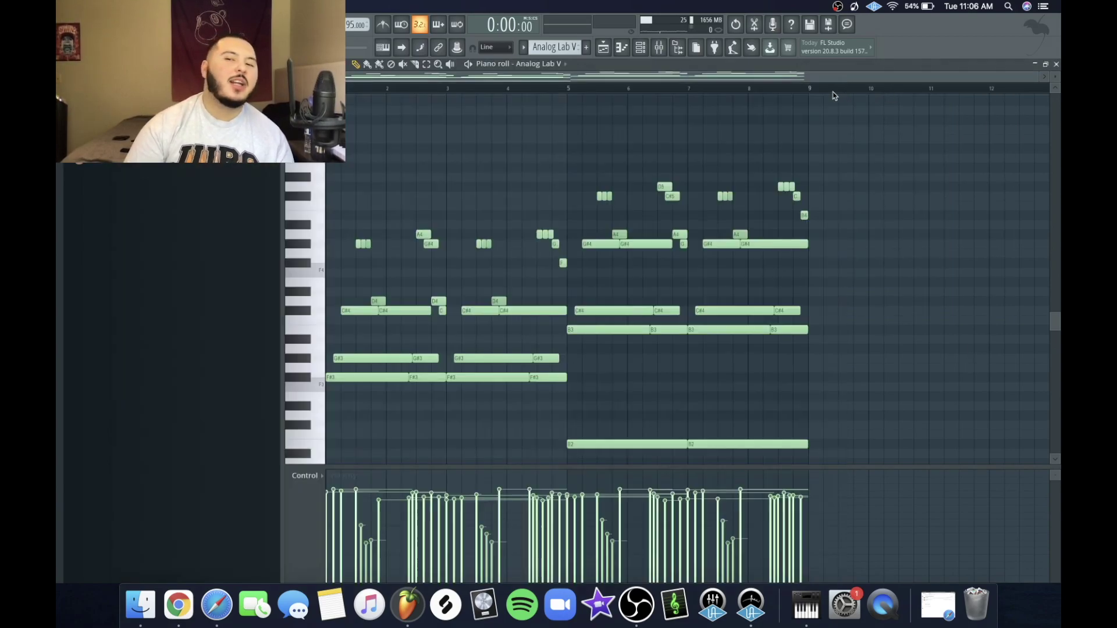
Step: Examine the full note range of the Analog Lab V pattern in the piano roll and play it through
scroll(927, 196, "down", 4)
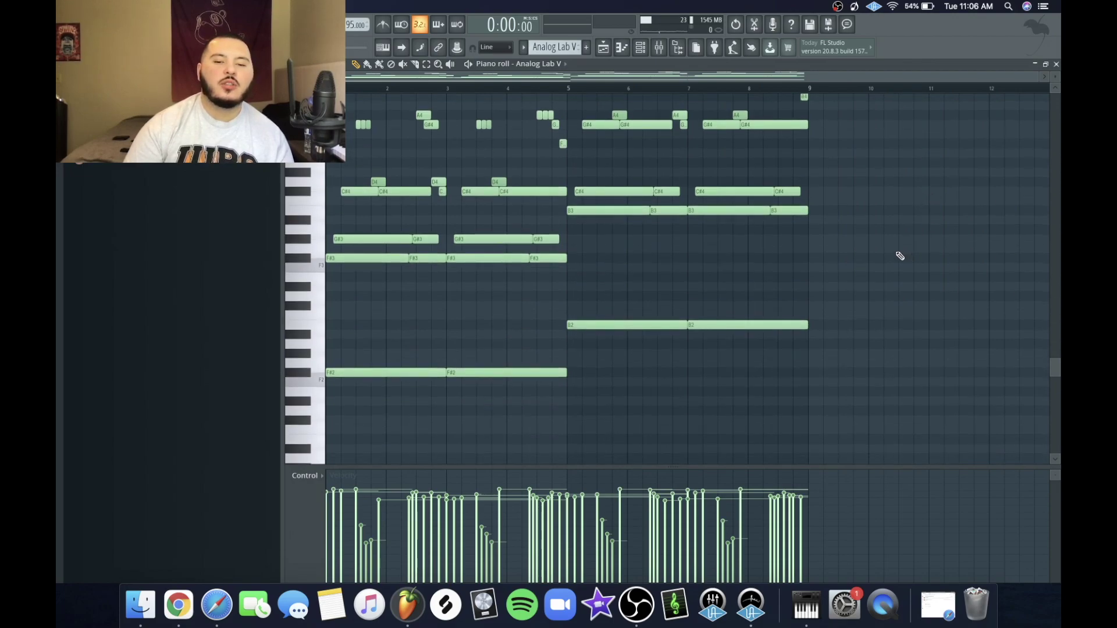
scroll(900, 256, "up", 3)
scroll(799, 329, "down", 3)
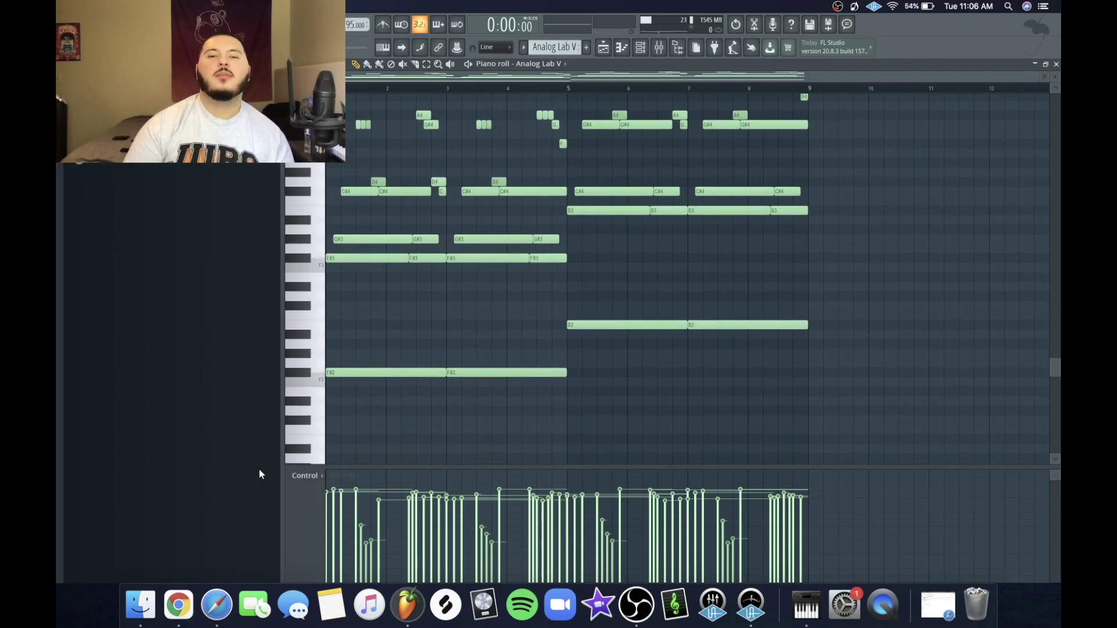
scroll(489, 207, "up", 3)
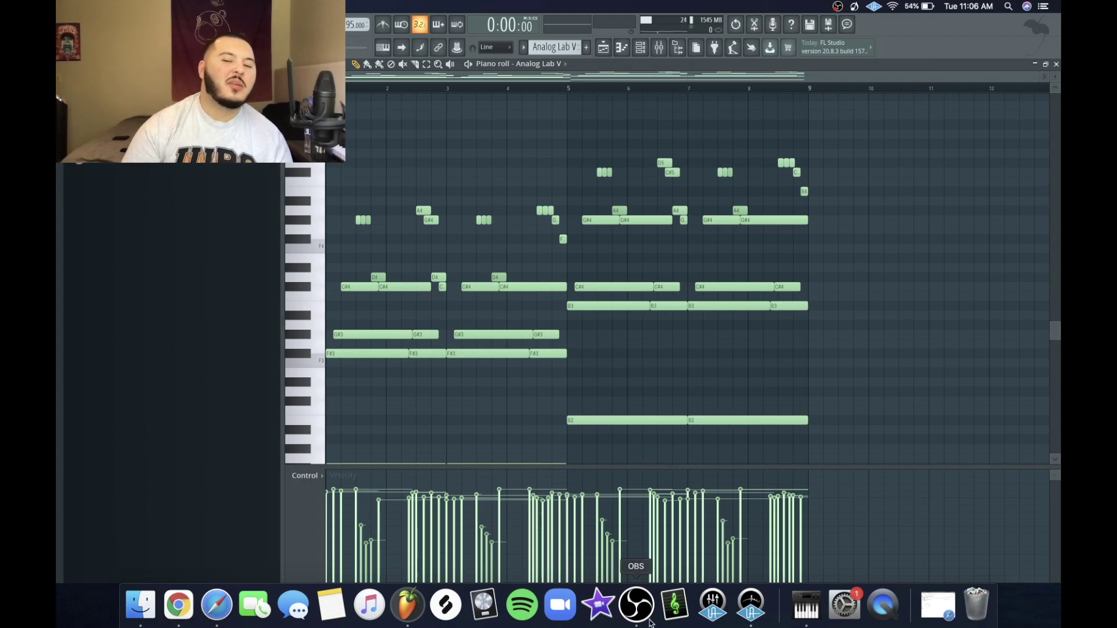
key("space")
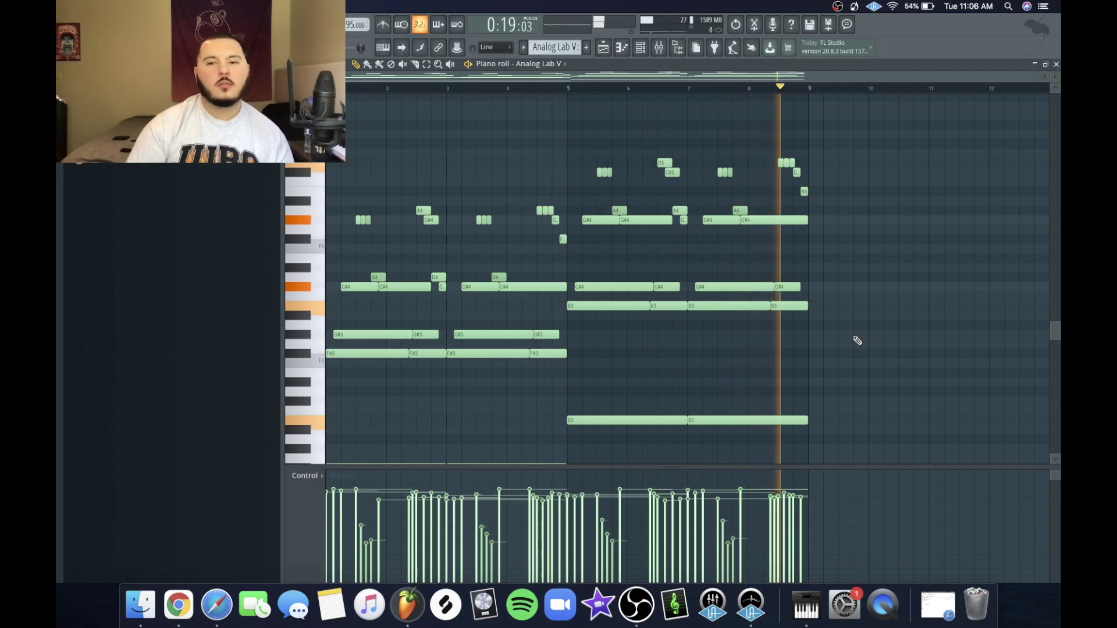
key("space")
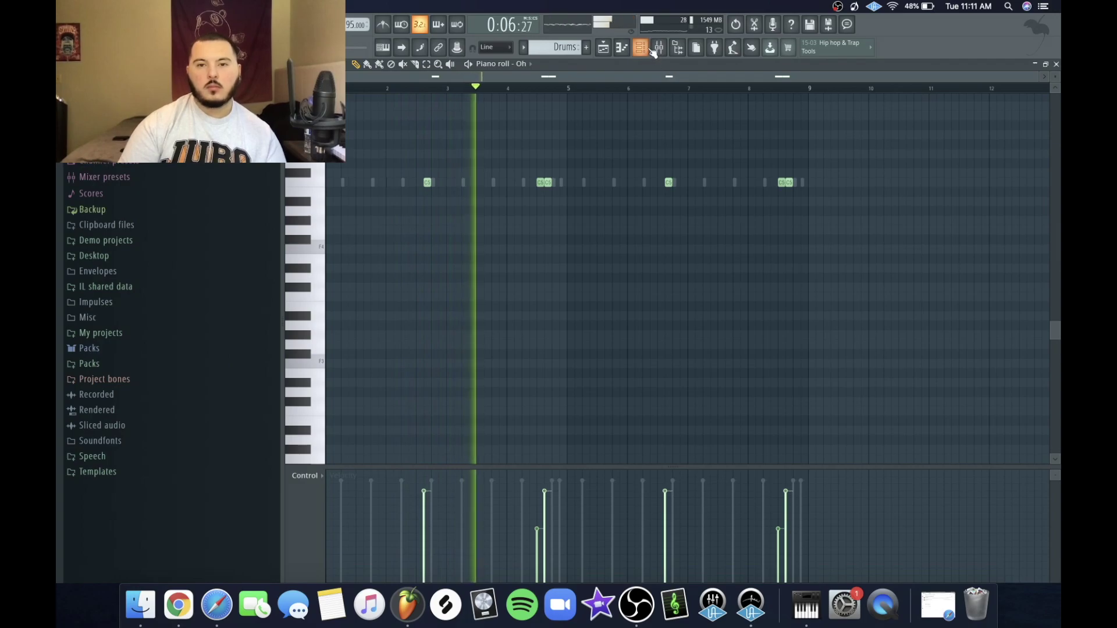
Step: Open the piano roll of the JR - Back 2 Back hi-hat and slightly lower the velocity of its first note
key("F6")
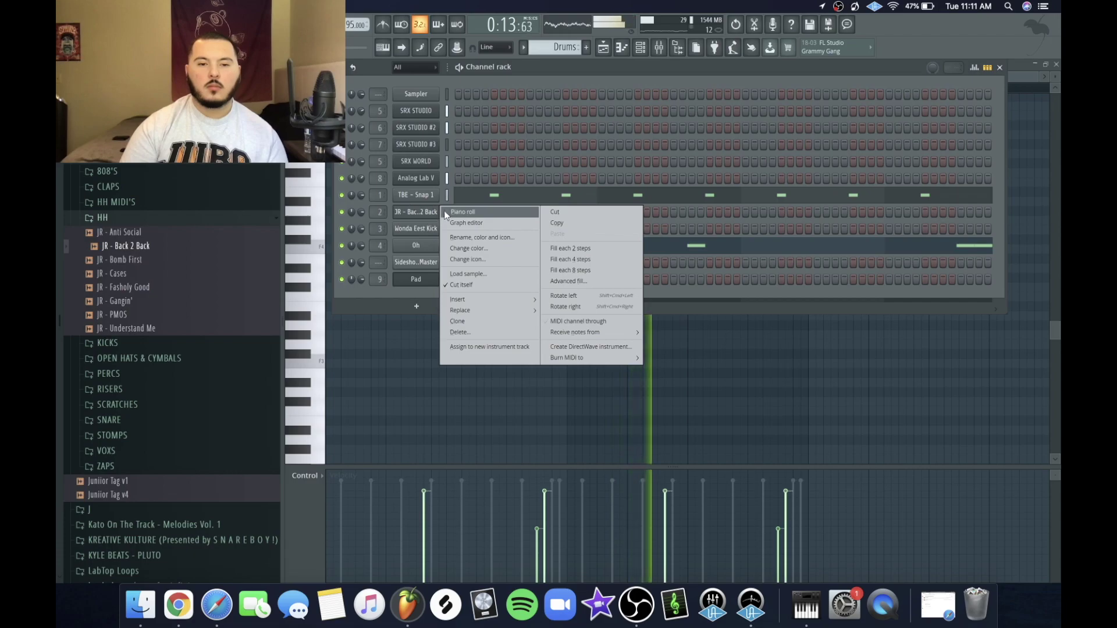
left_click(444, 211)
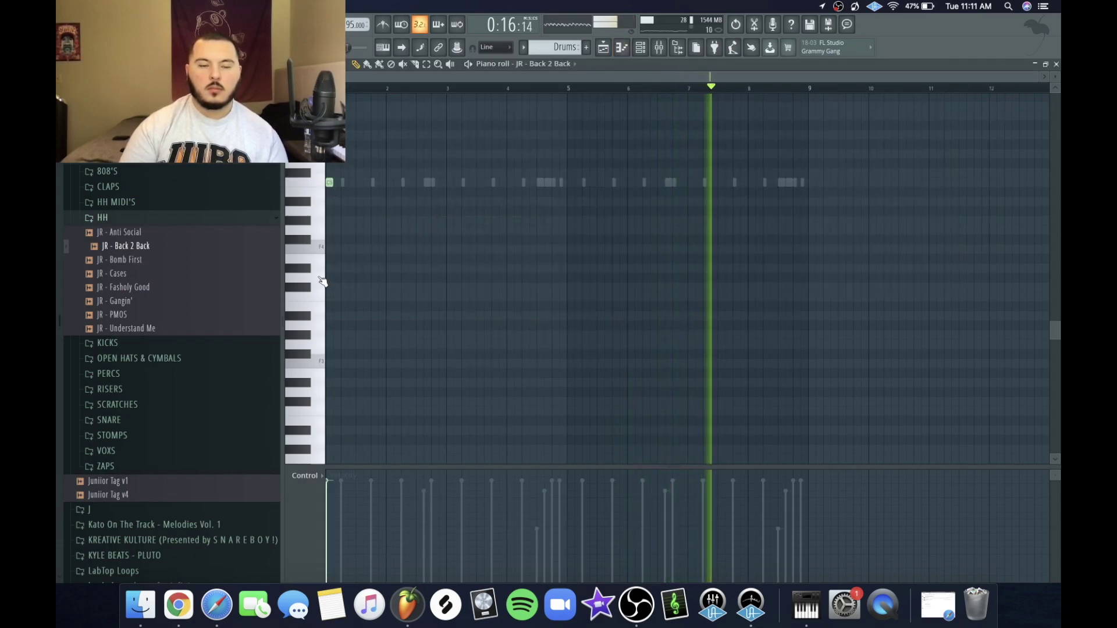
scroll(317, 274, "up", 2)
scroll(317, 274, "up", 2)
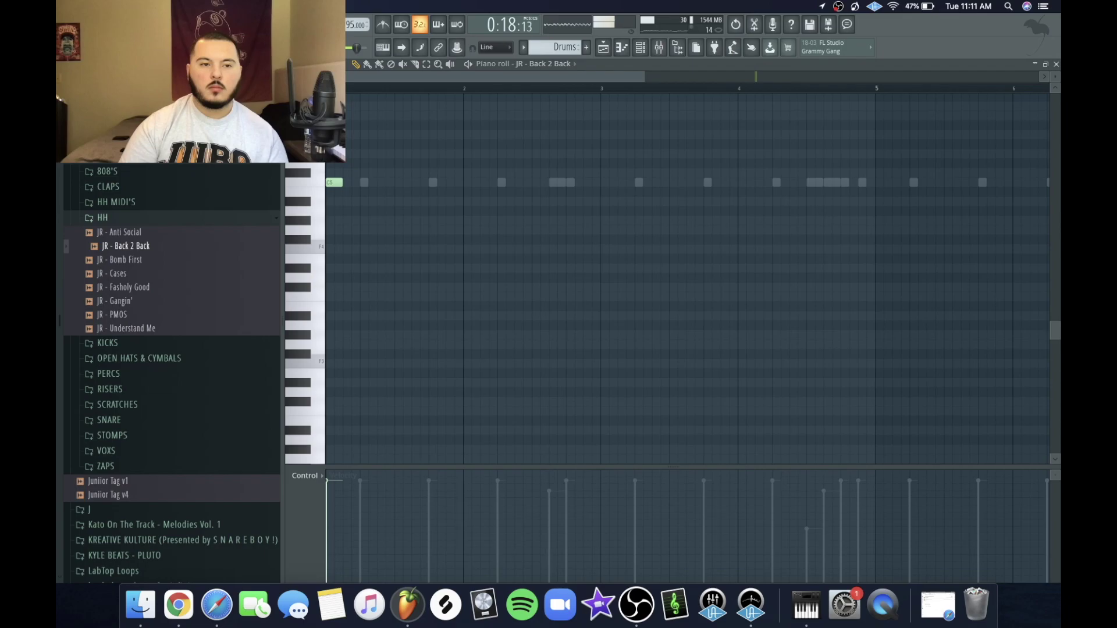
scroll(324, 211, "up", 2)
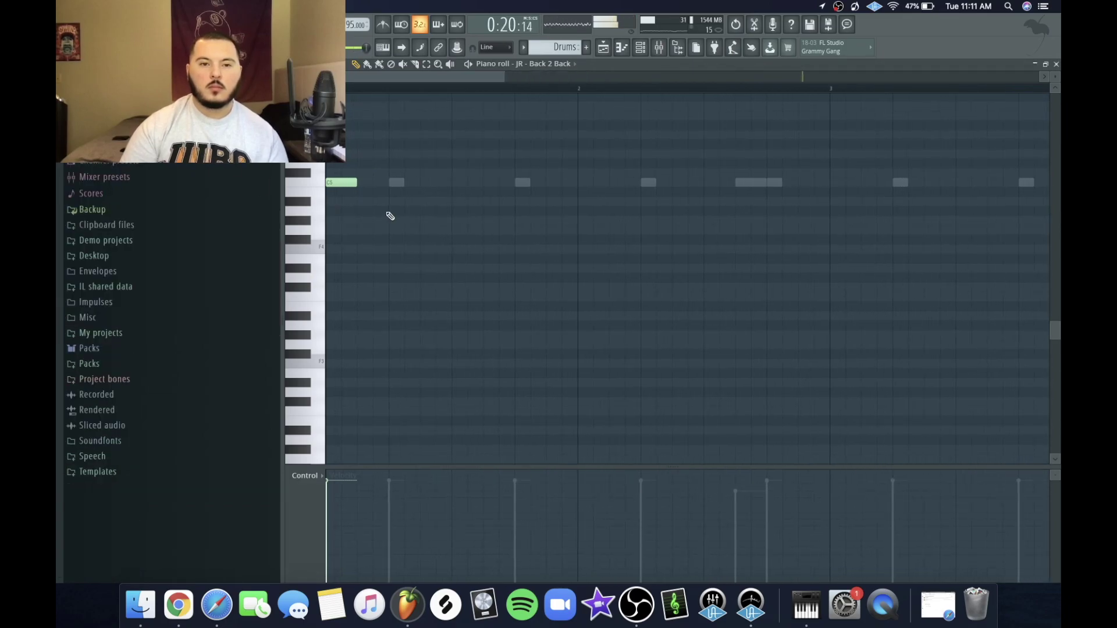
left_click_drag(337, 522, 339, 515)
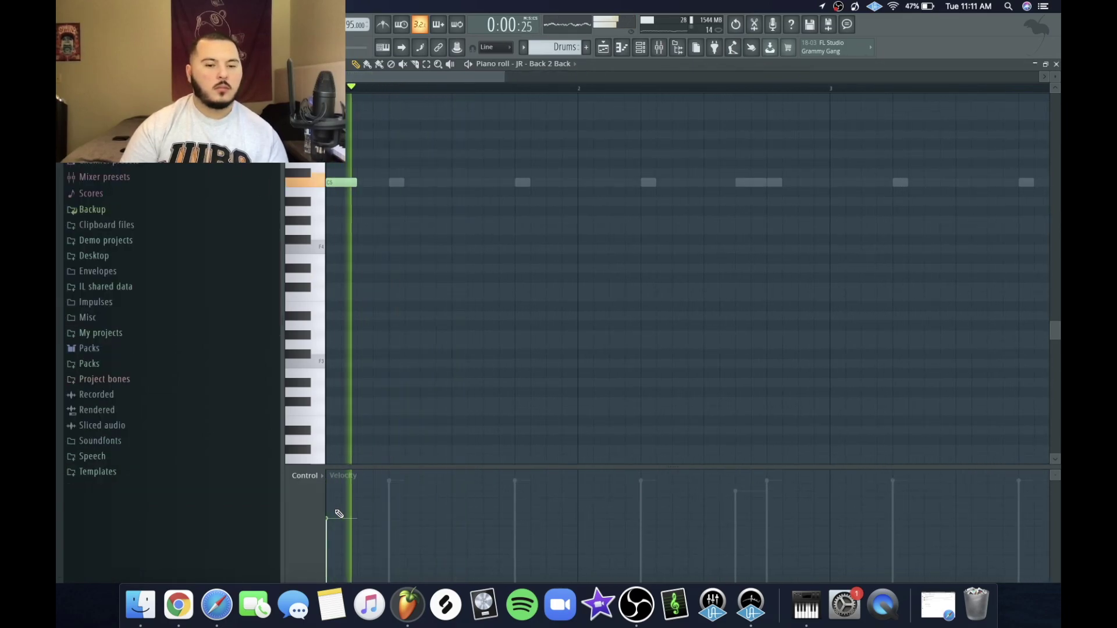
left_click(328, 495)
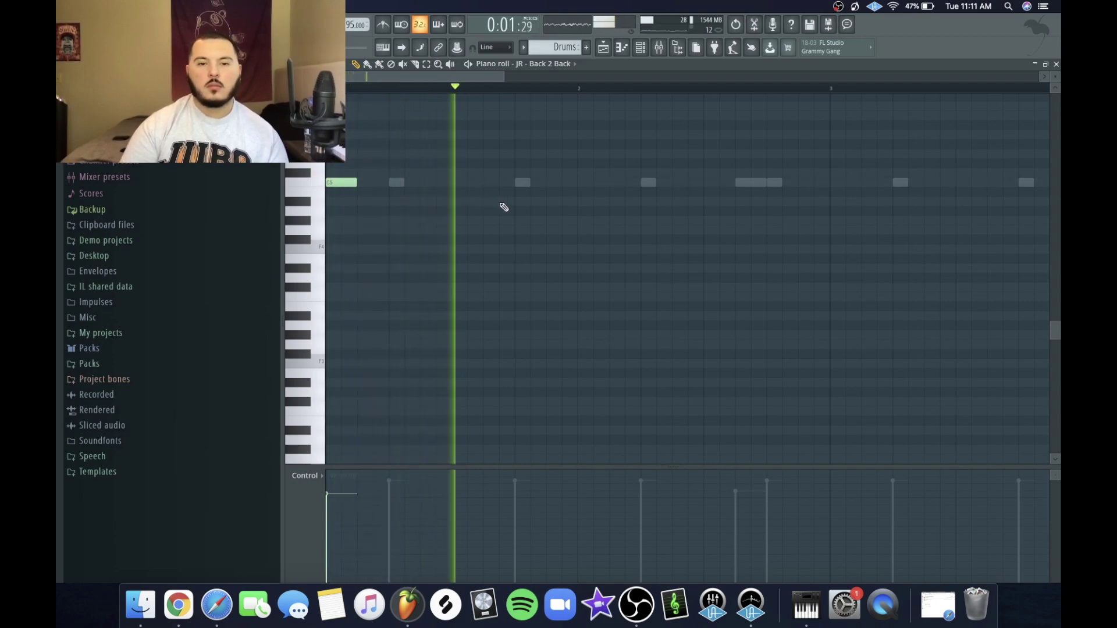
Step: Add two adjacent C5 hi-hat notes in the second half of bar 1 and check them during playback
scroll(477, 186, "up", 2)
left_click(474, 183)
key("space")
key("space")
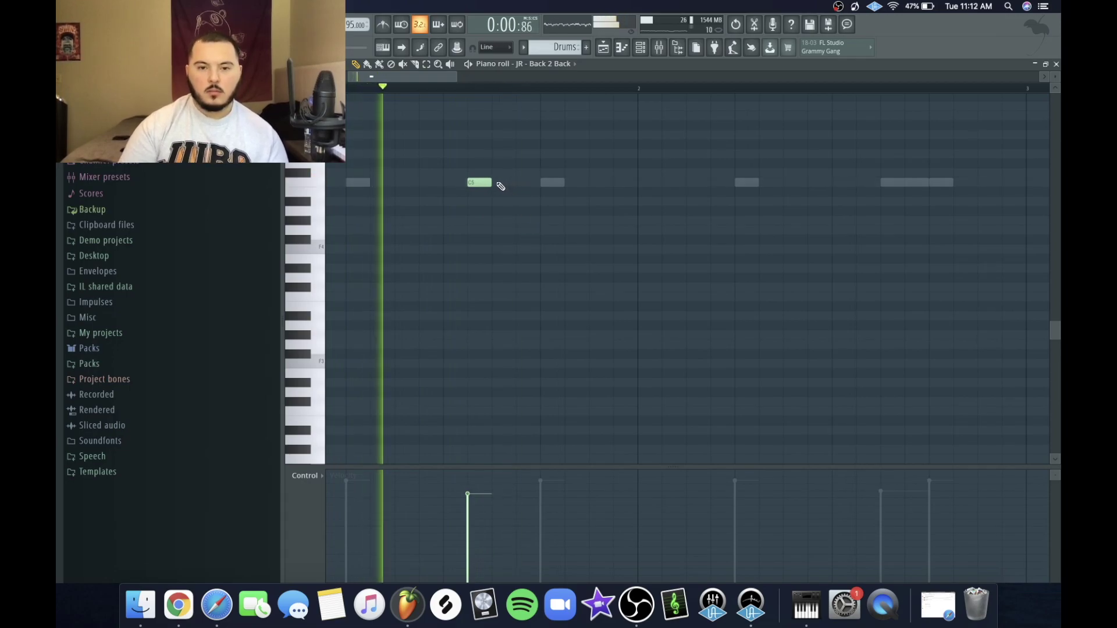
left_click(498, 183)
key("space")
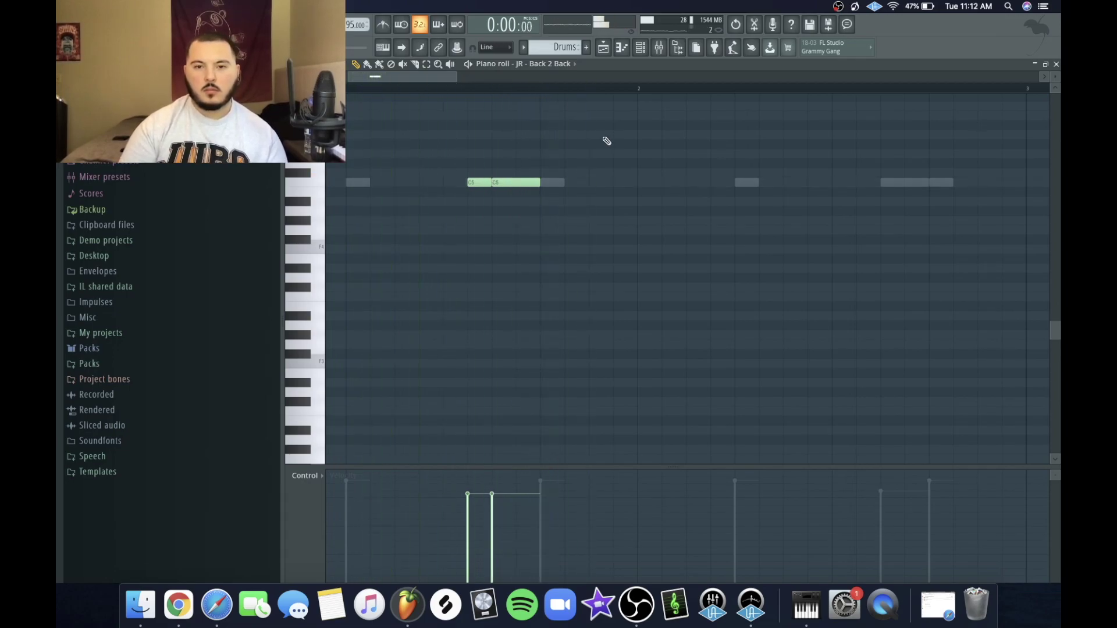
Step: Check the effects on the Hi hat sauce mixer track and return to the piano roll with the pattern playing
left_click(660, 49)
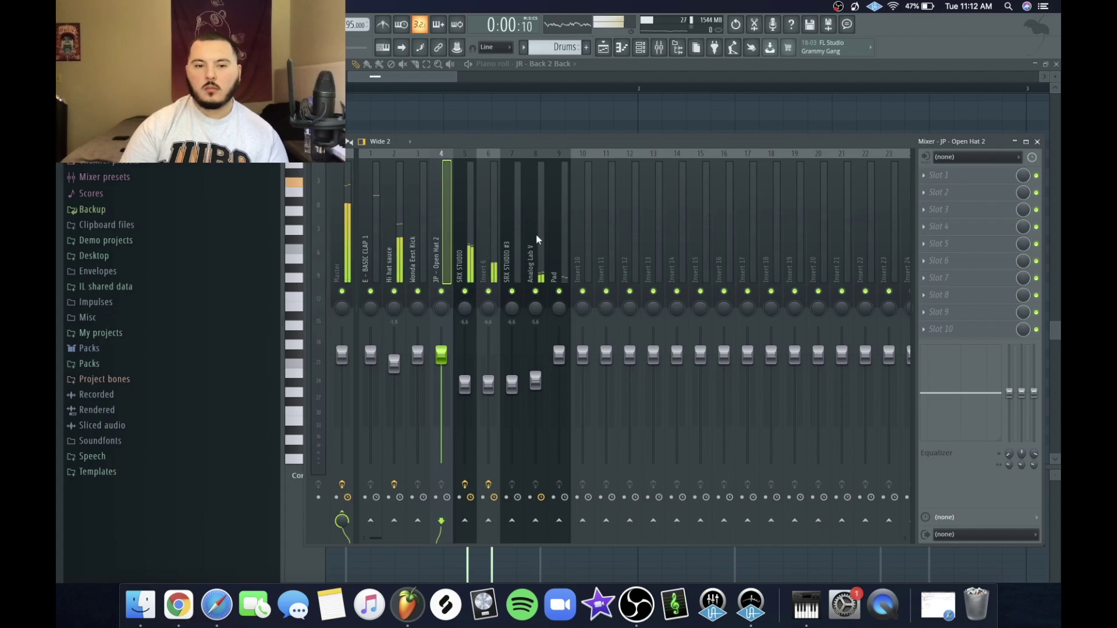
left_click(403, 253)
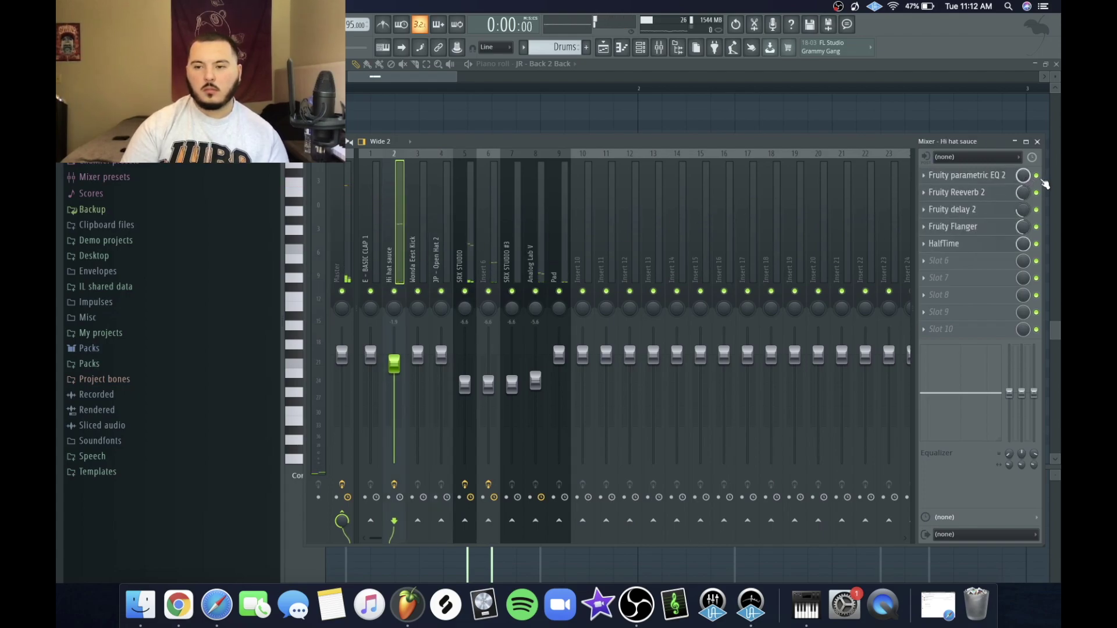
key("space")
key("F9")
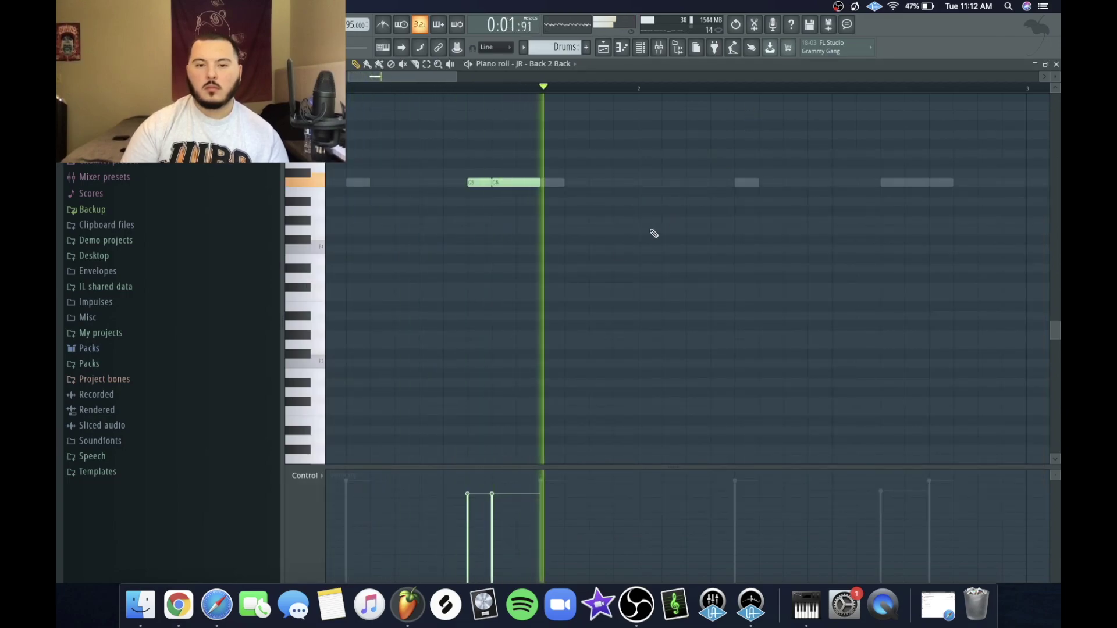
Step: Shorten the second note of the bar 1 hi-hat pair and add two C5 notes in the second half of bar 2
key("space")
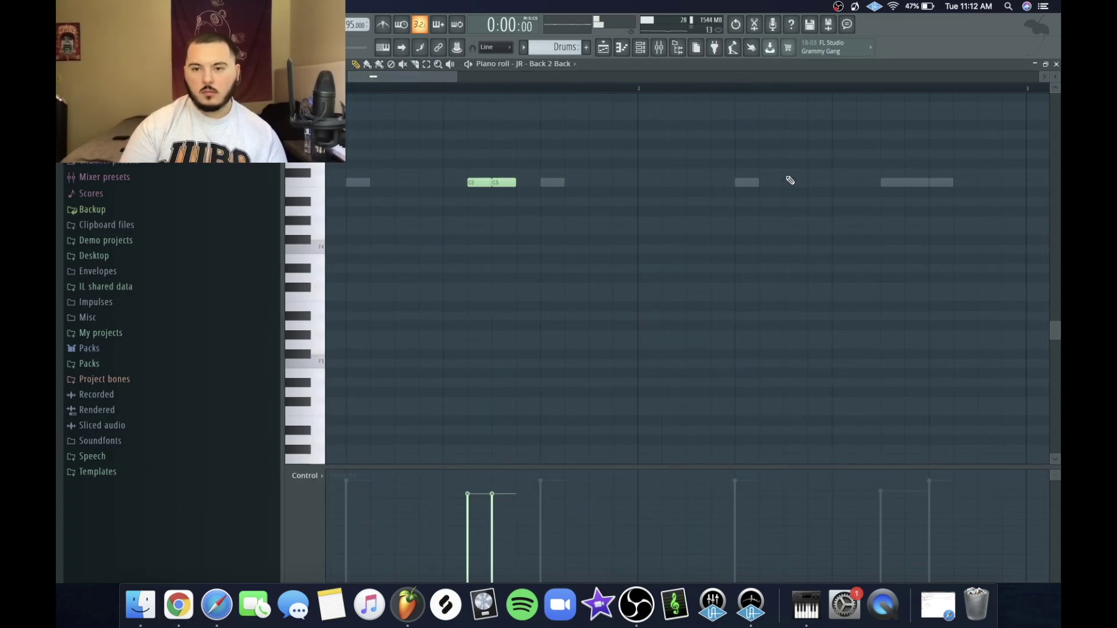
left_click(883, 183)
scroll(930, 187, "up", 3)
left_click(942, 182)
scroll(966, 205, "down", 3)
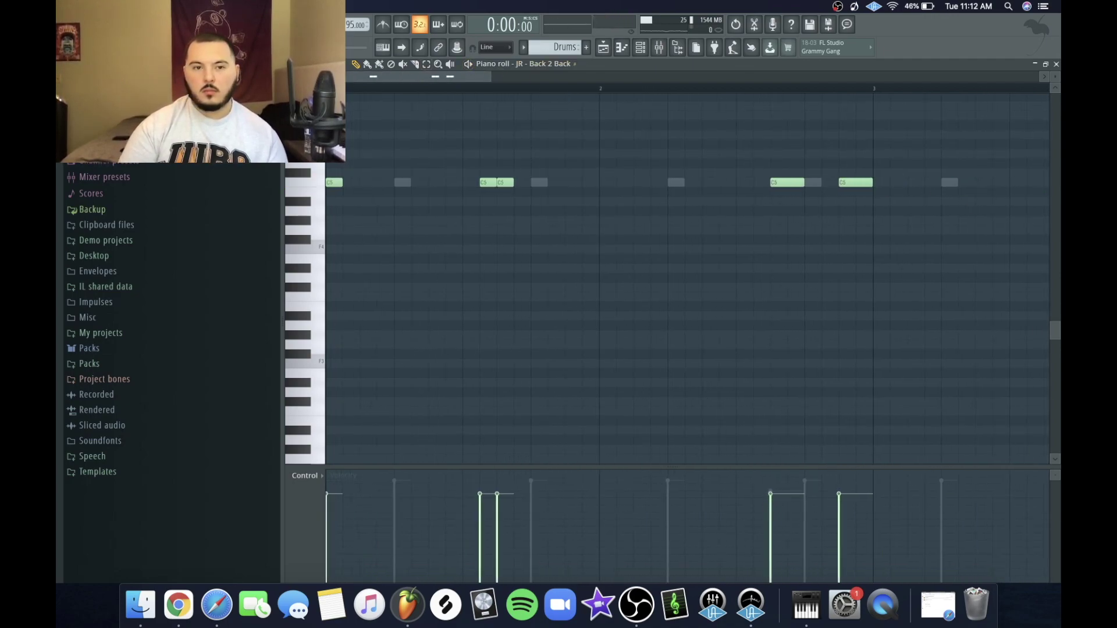
Step: Turn the last note of bar 2 into a descending C5, A#4, G#4 run with falling velocities and play it
left_click(314, 64)
key("Escape")
left_click_drag(923, 204, 836, 120)
key("shift+Left")
scroll(862, 227, "up", 3)
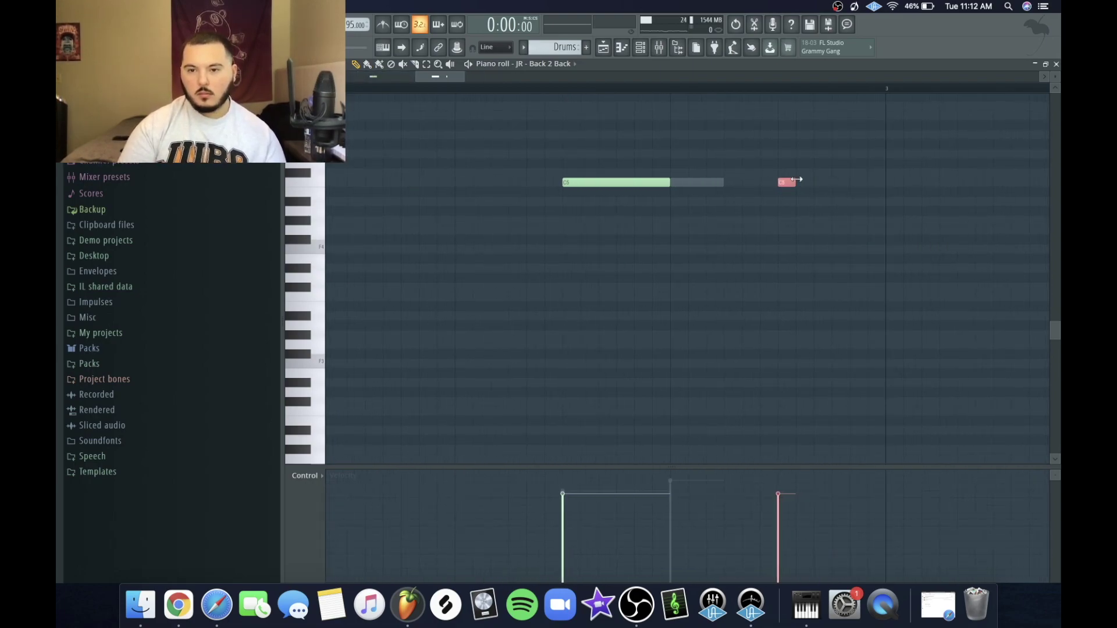
left_click(816, 201)
left_click(850, 222)
left_click_drag(825, 523, 865, 546)
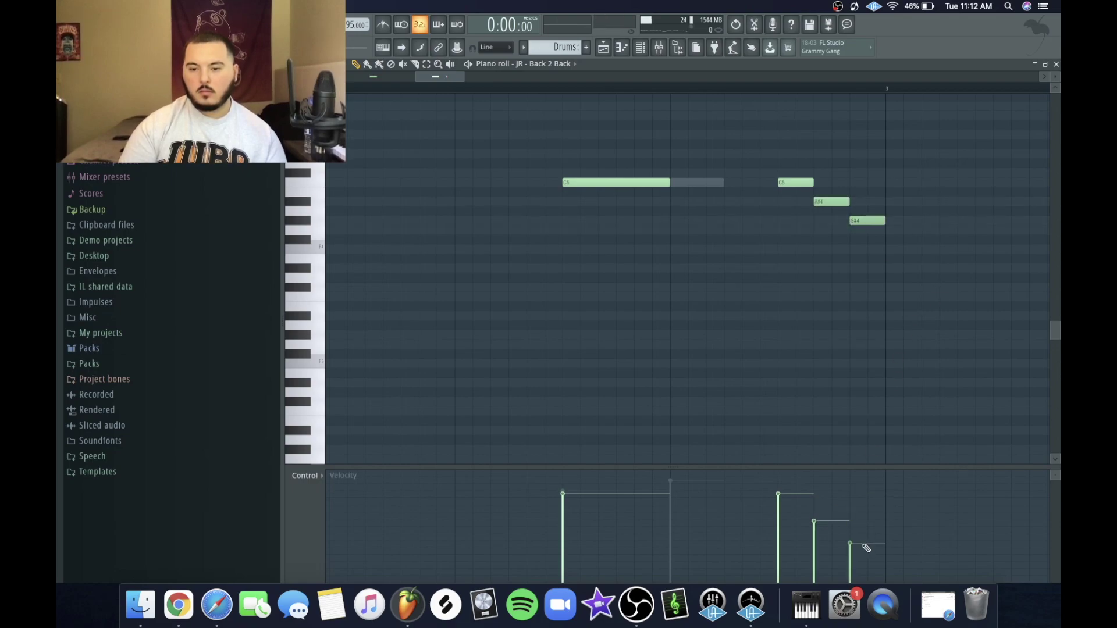
scroll(913, 420, "down", 3)
key("space")
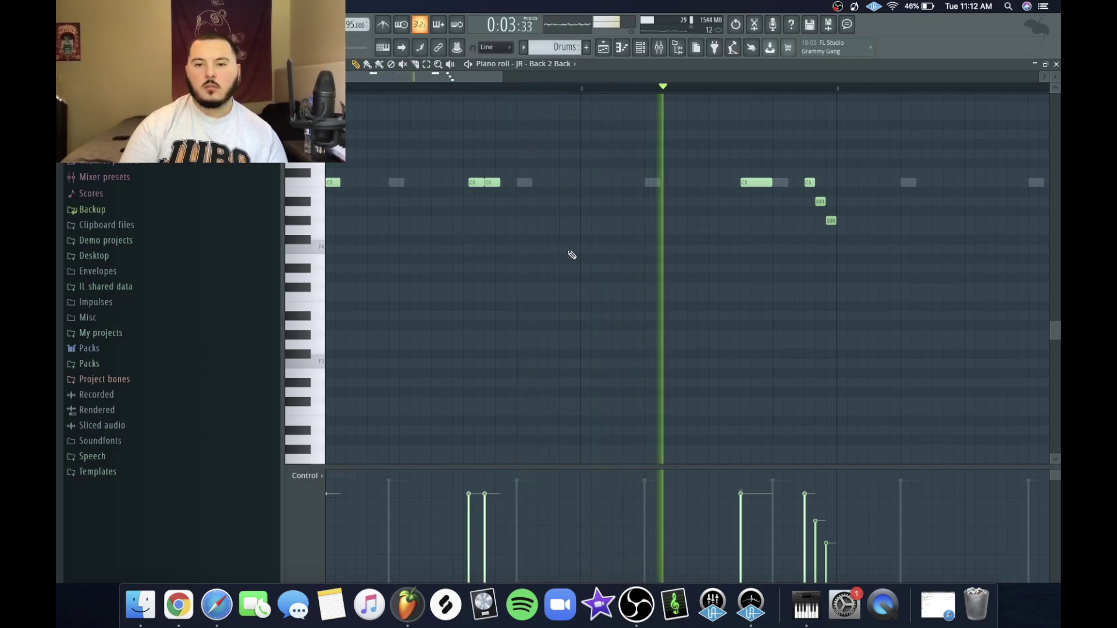
Step: Add C5 hi-hat notes before the pair in bar 1 and at two spots in the first half of bar 2
scroll(663, 219, "up", 3)
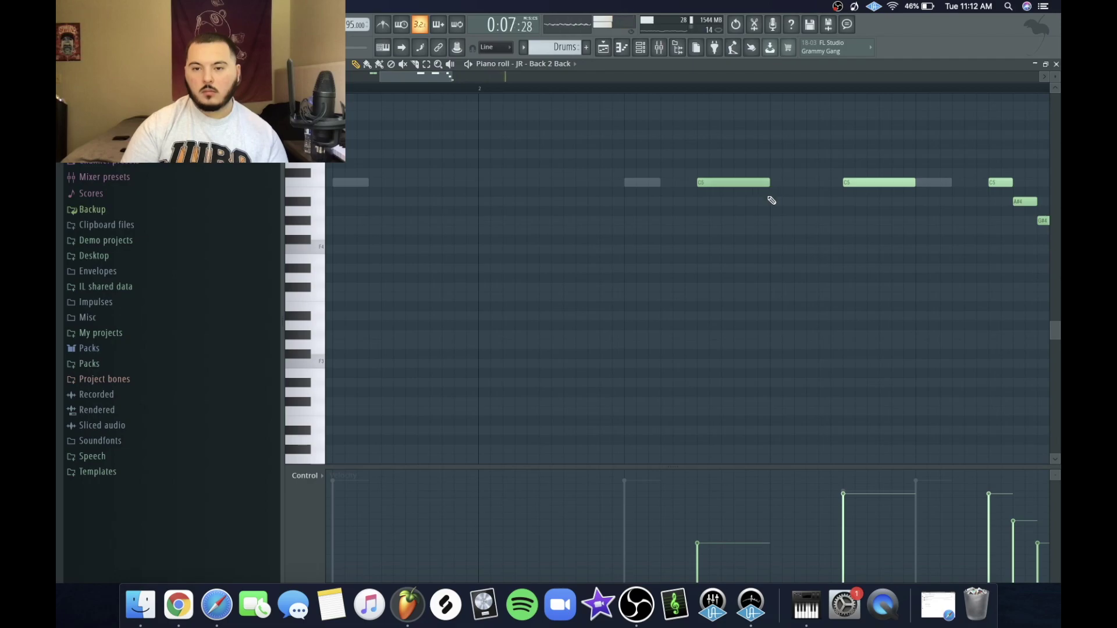
scroll(669, 358, "down", 4)
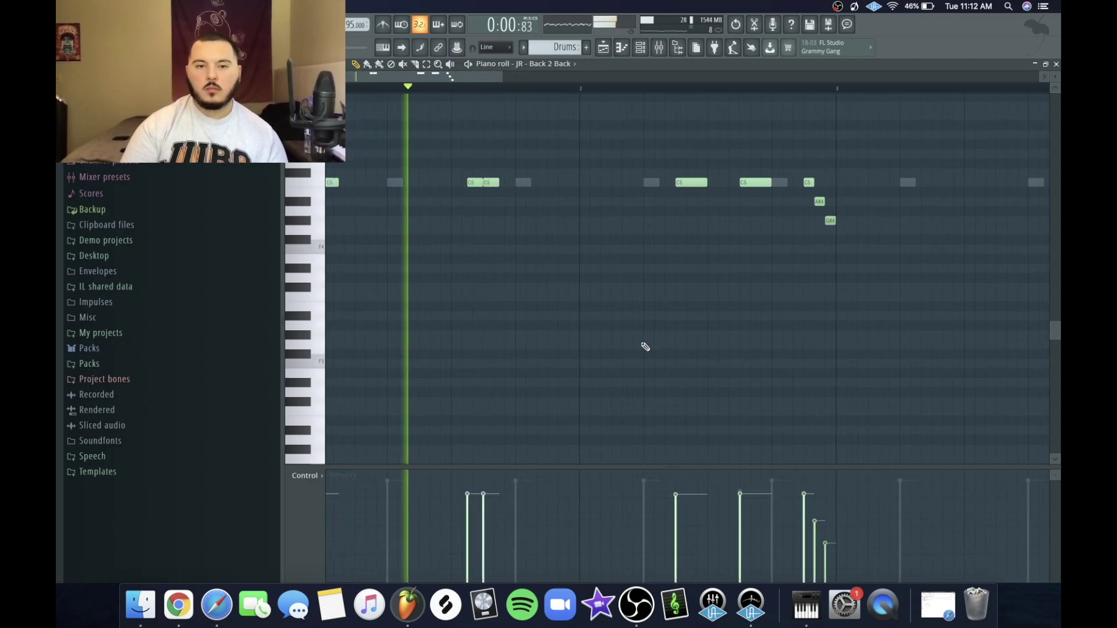
scroll(429, 192, "up", 4)
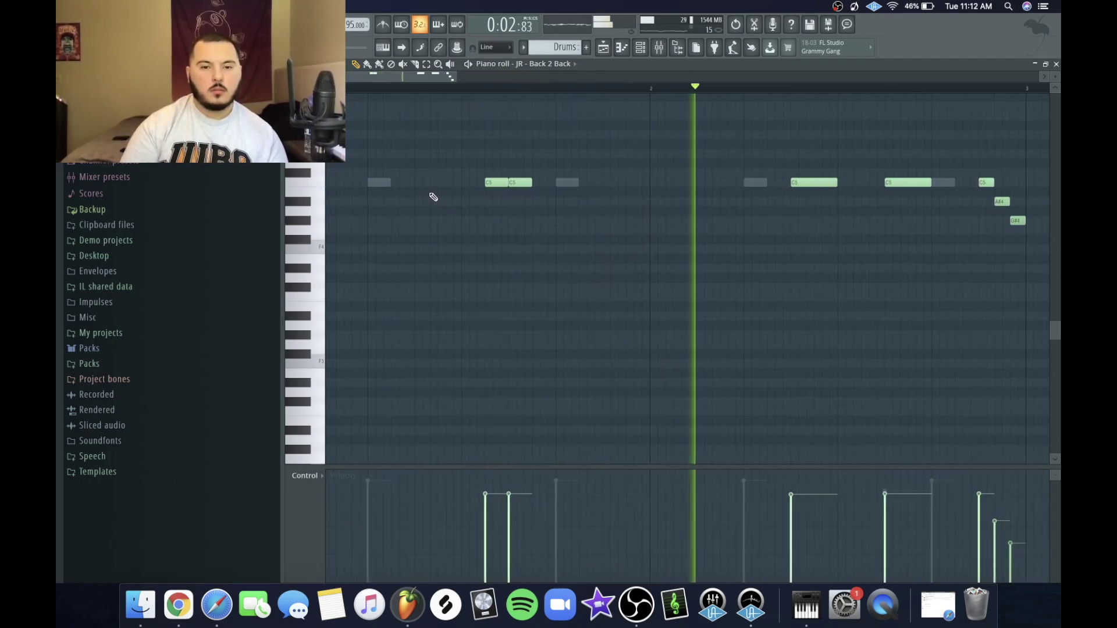
left_click(419, 182)
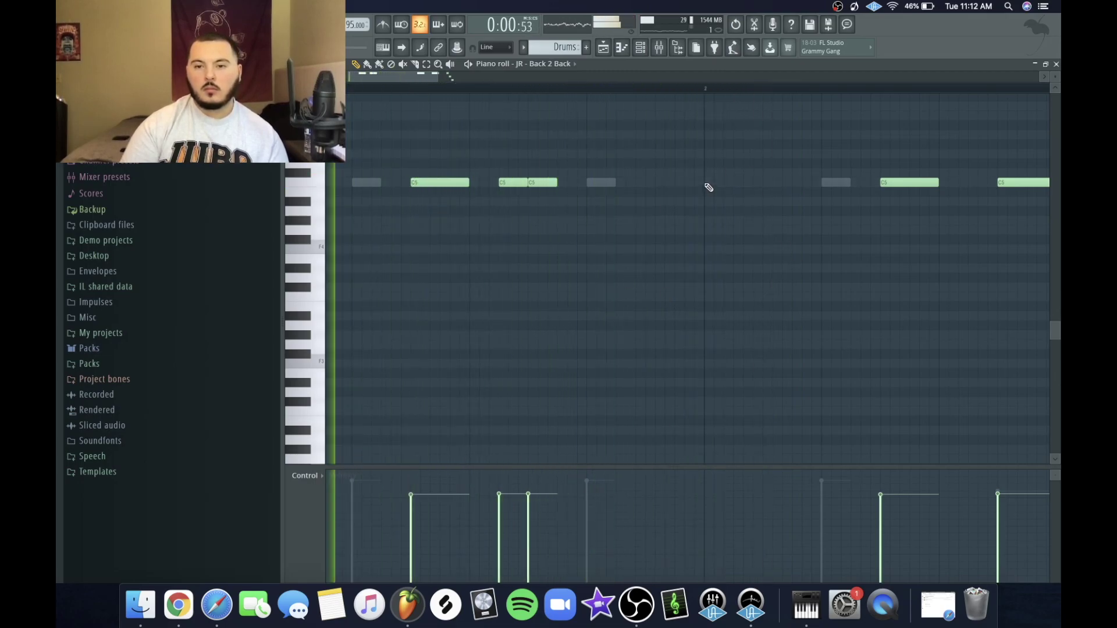
left_click(764, 182)
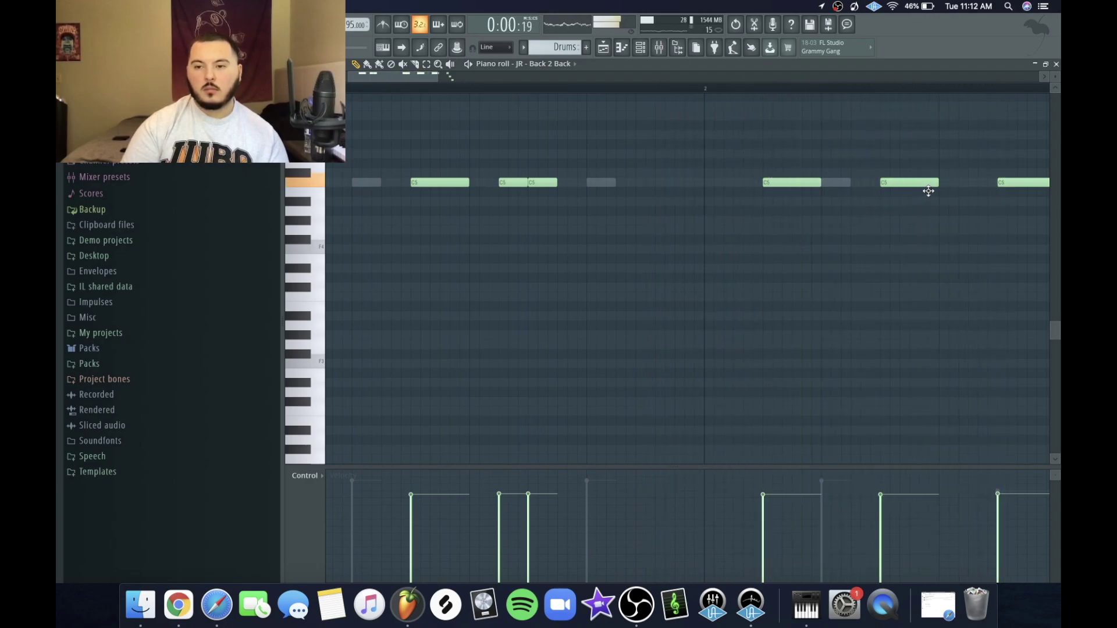
Step: Slice the C5 hi-hat note near the middle of bar 2 into two shorter notes
left_click_drag(913, 187, 931, 251)
scroll(930, 251, "down", 3)
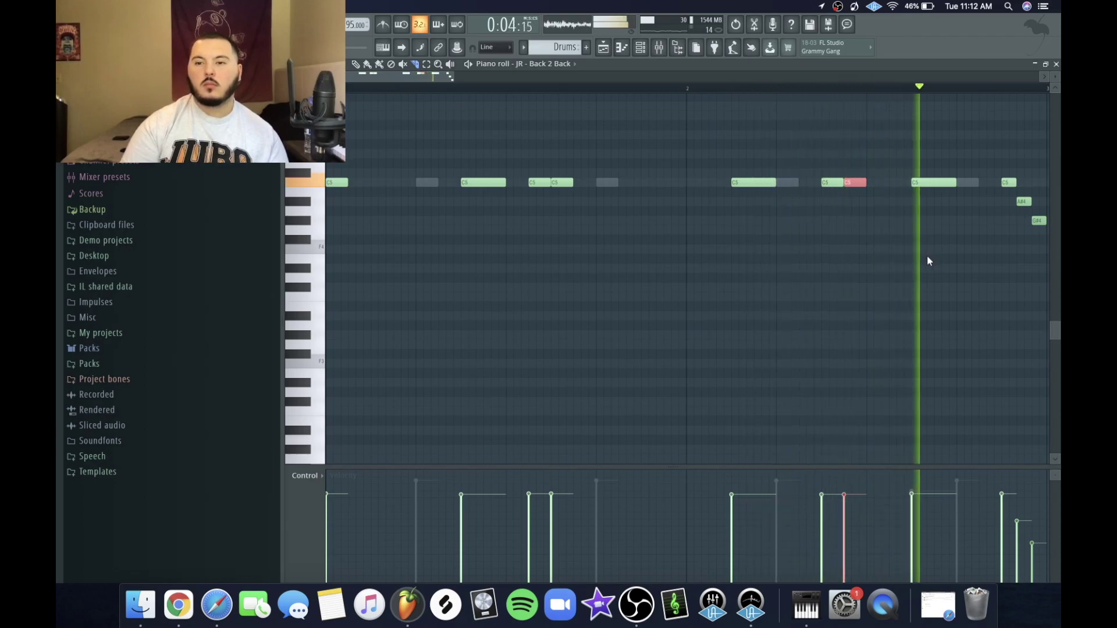
scroll(928, 259, "up", 2)
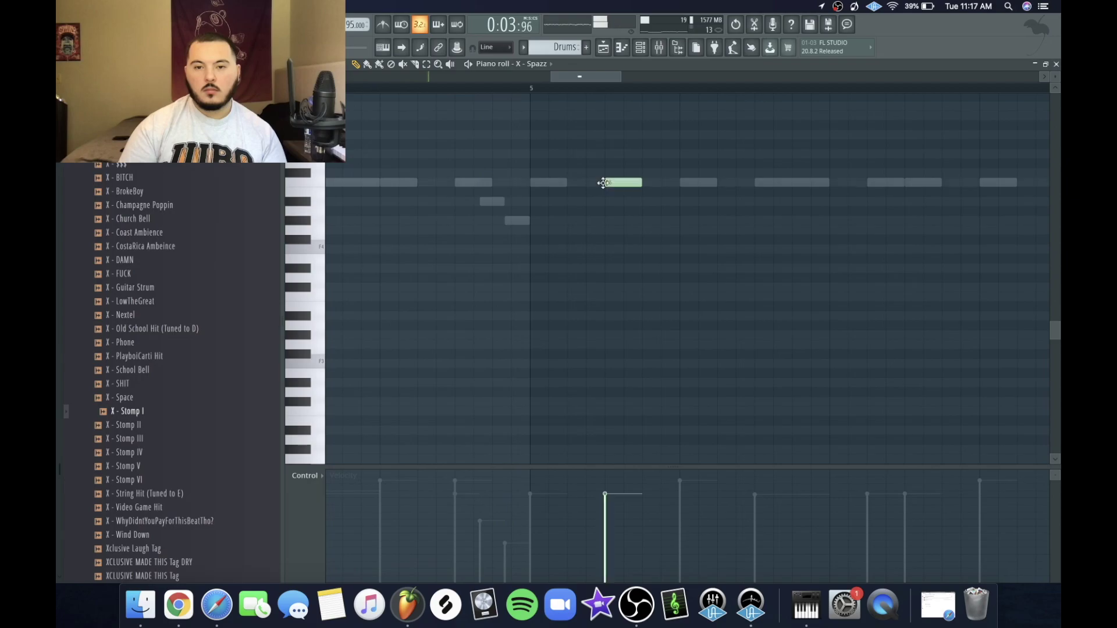
Step: Add a second, lower-velocity C5 note right after the first X - Spazz note in bar 5 and play from bar 5
left_click(651, 184)
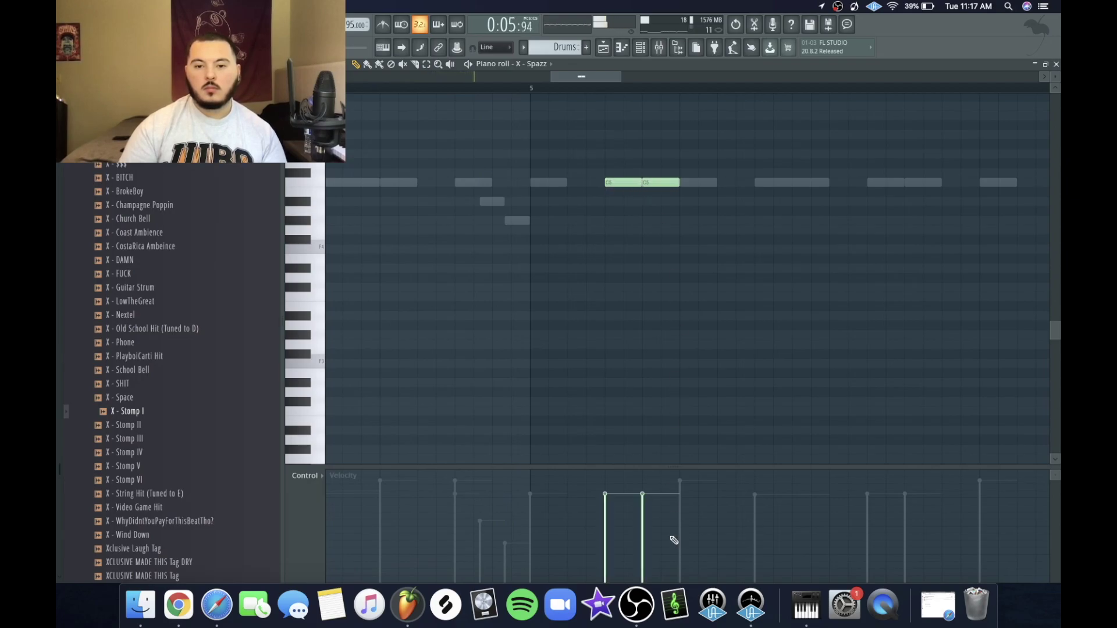
left_click_drag(674, 539, 675, 522)
key("space")
scroll(697, 379, "down", 3)
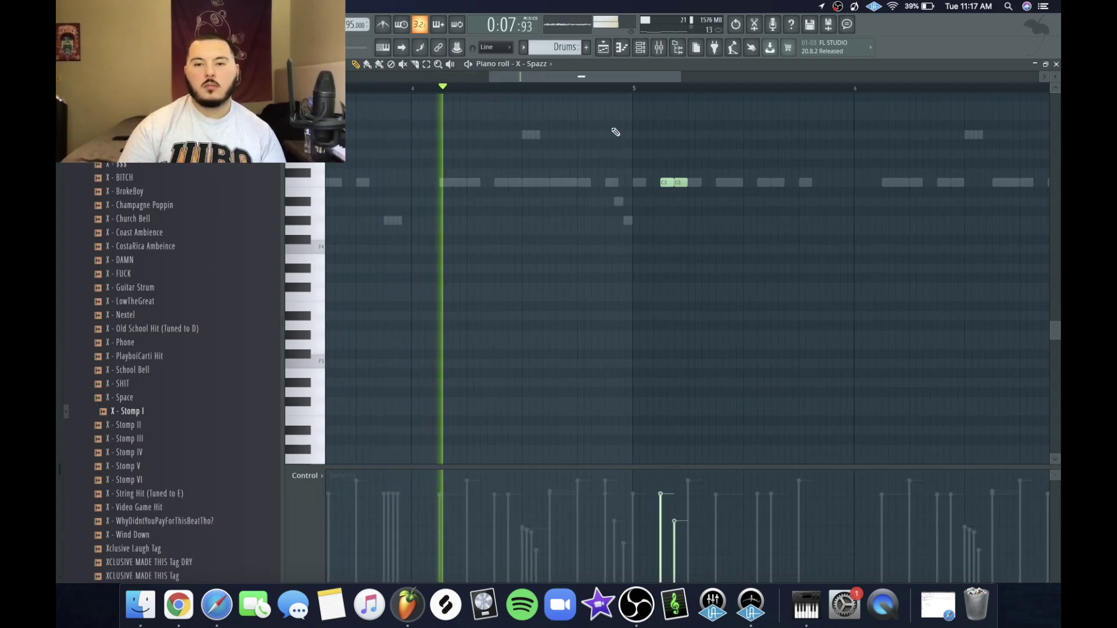
left_click(634, 90)
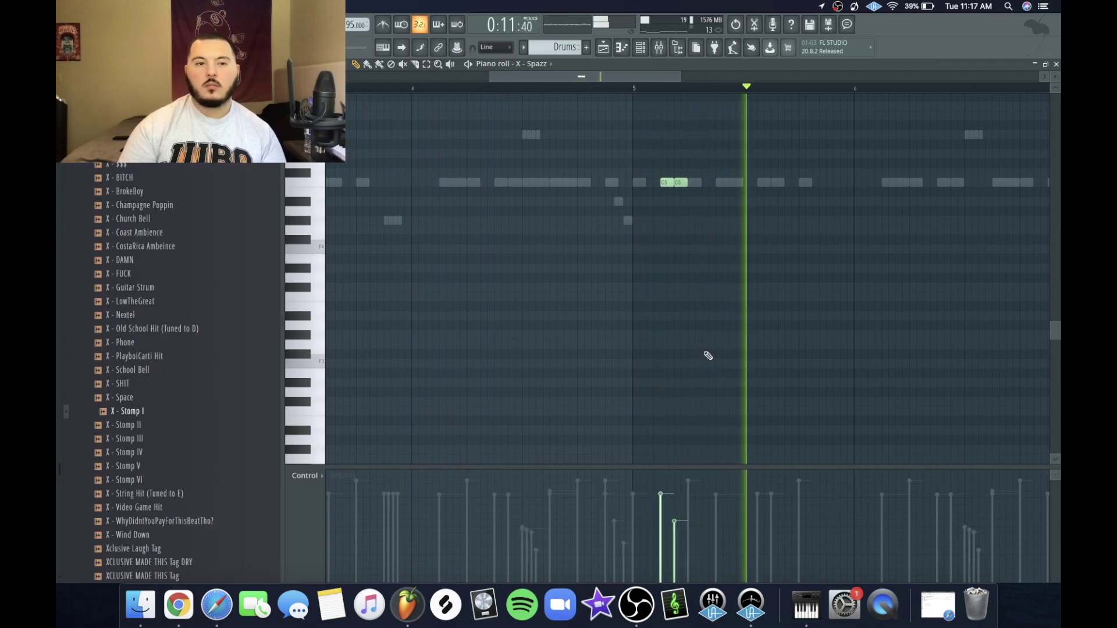
Step: Slightly lower the velocities of both X - Spazz notes, play the pattern and bring up the channel rack
scroll(675, 357, "down", 3)
left_click_drag(673, 509, 668, 511)
key("space")
key("space")
scroll(679, 394, "down", 2)
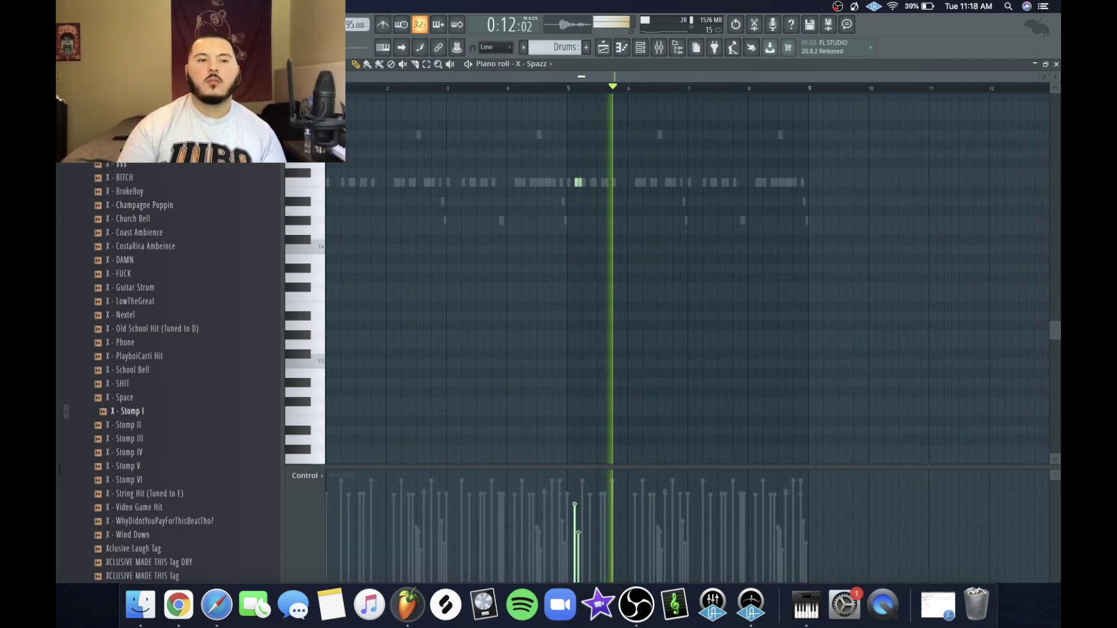
left_click(621, 49)
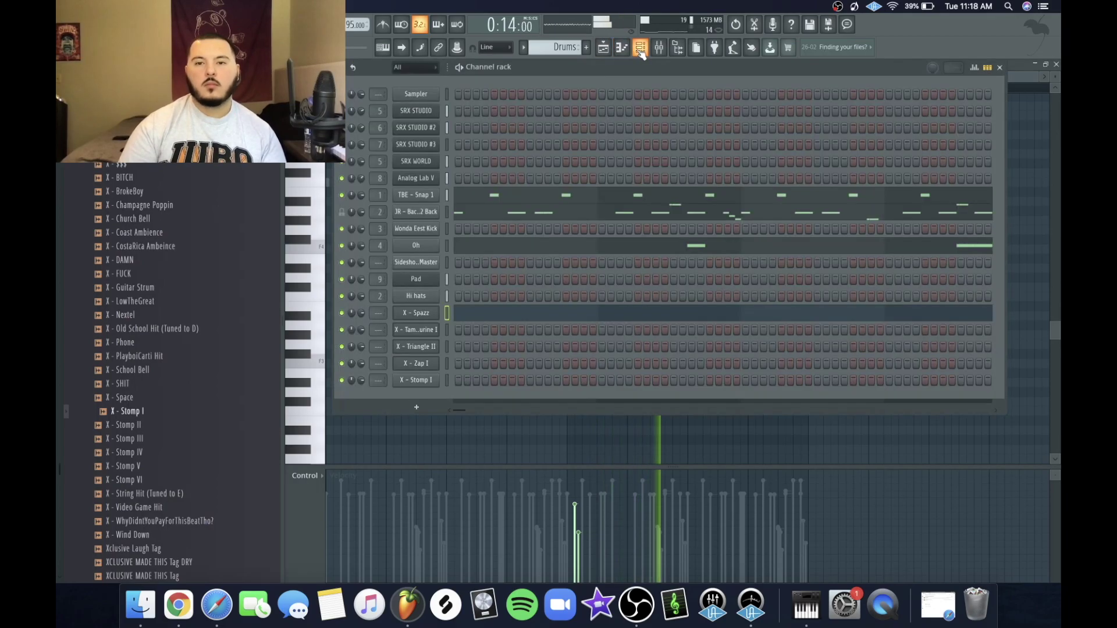
Step: Add a C5 note in the first half of bar 5 on X - Tambourine I and listen to the pattern
right_click(436, 329)
left_click(449, 333)
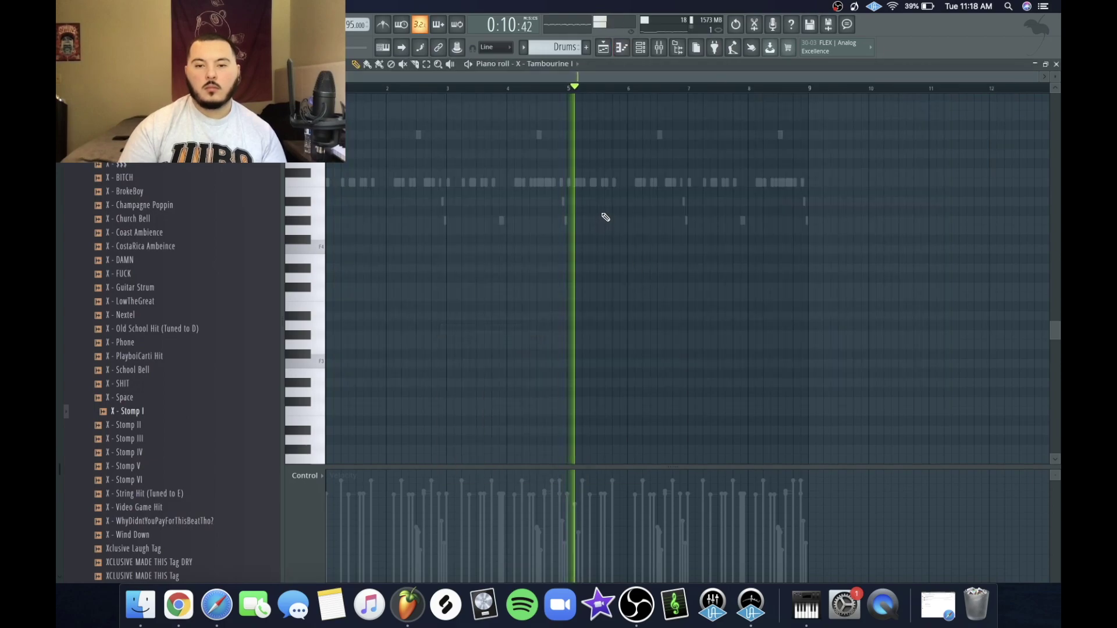
left_click(572, 184)
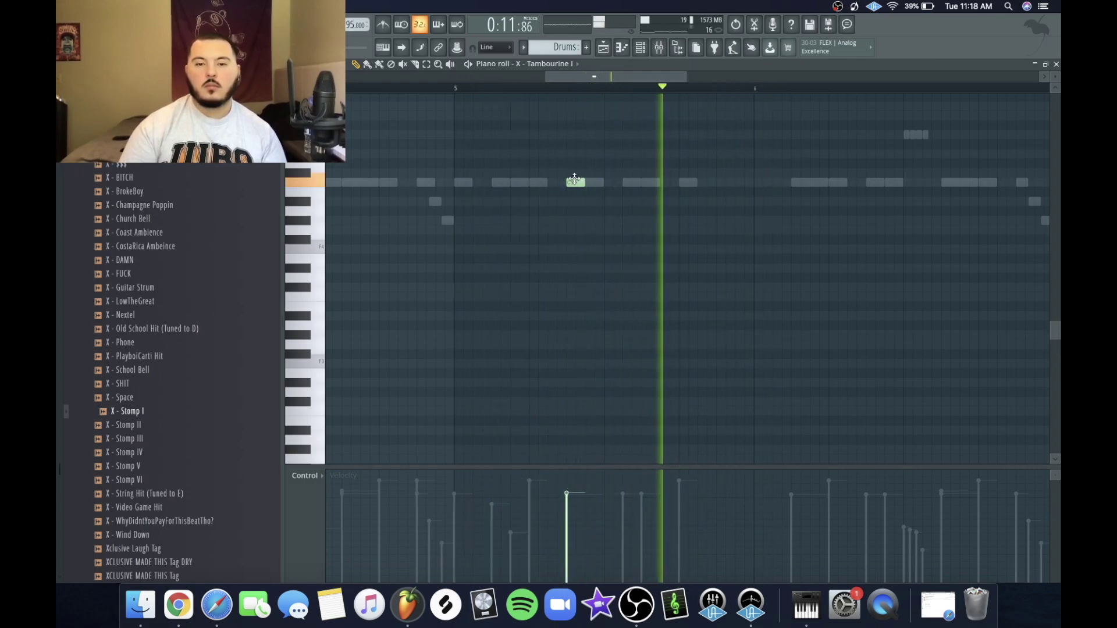
scroll(617, 256, "down", 3)
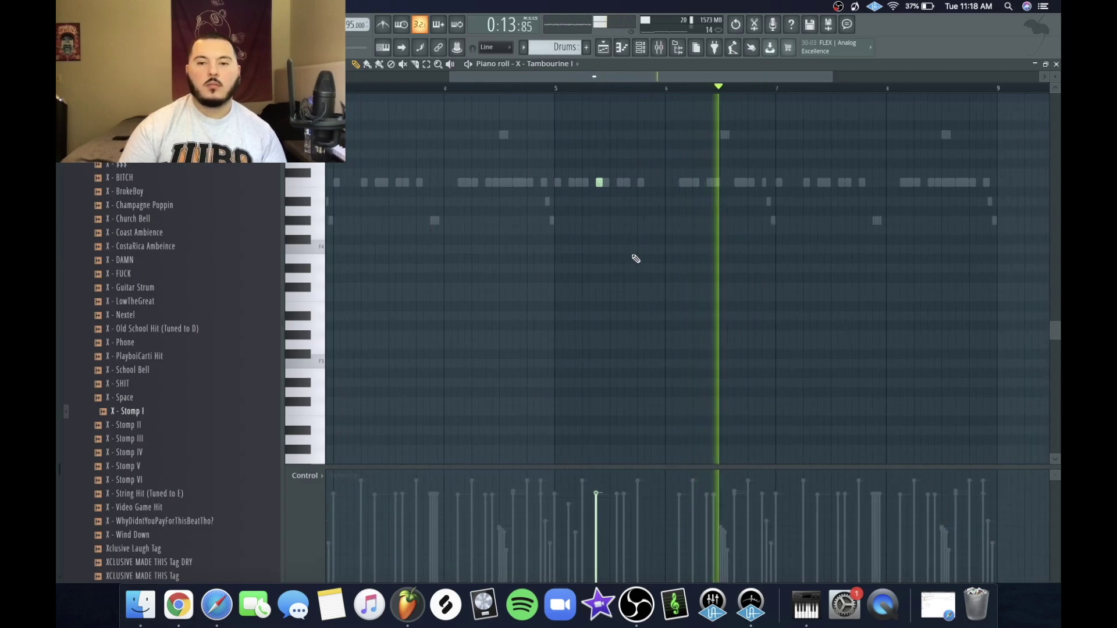
key("space")
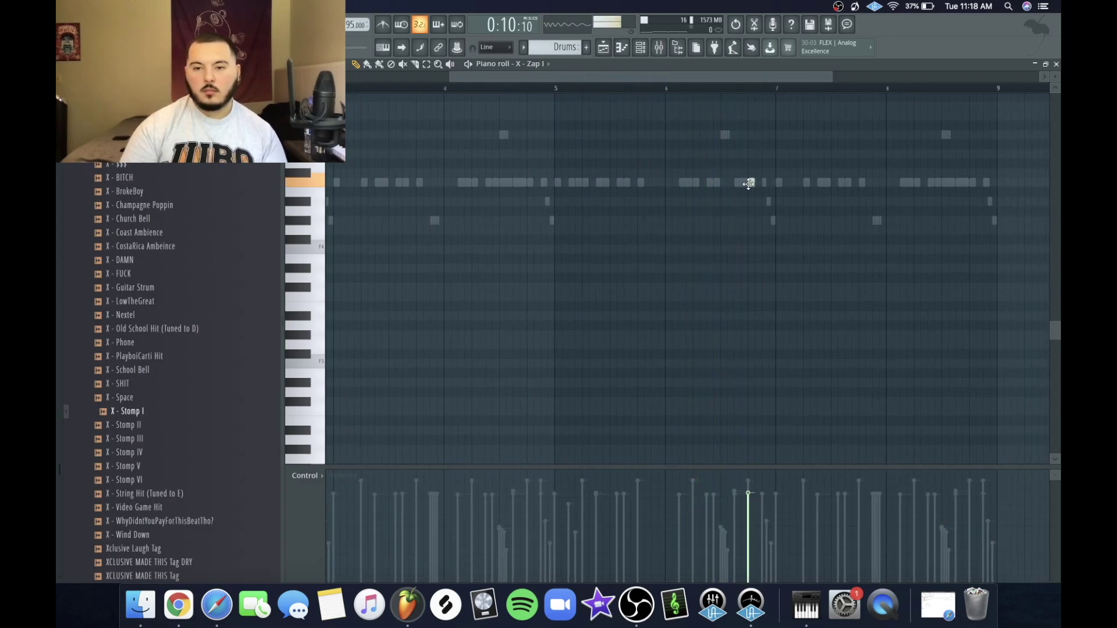
Step: Repeat the lowered-velocity C5 X - Zap I note to make four back-to-back notes filling the end of bar 6
scroll(749, 183, "up", 5)
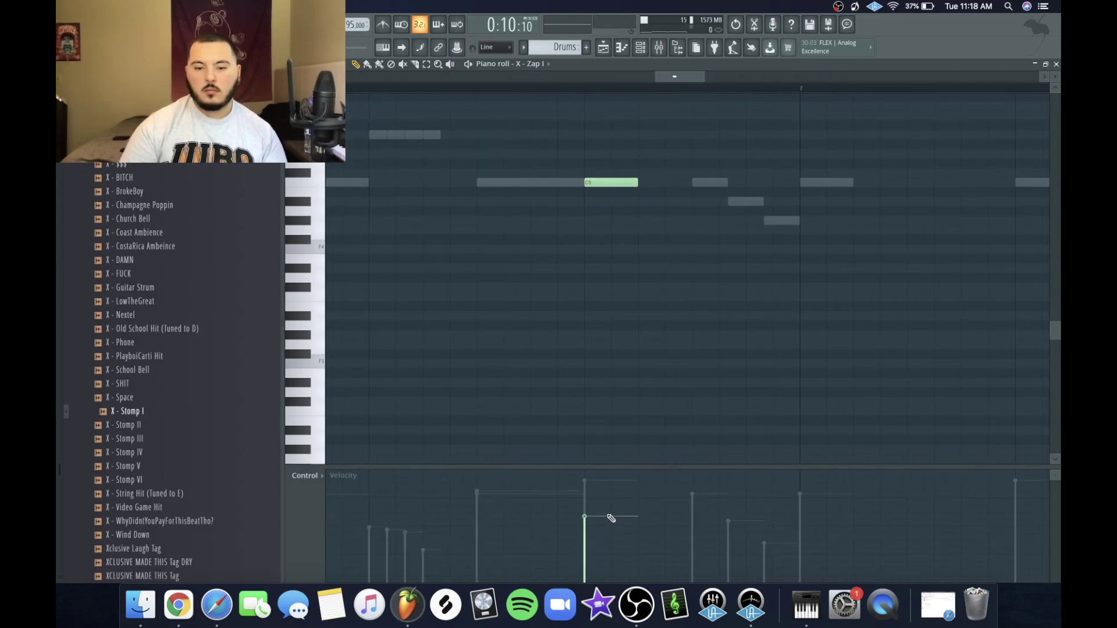
key("ctrl+b")
key("ctrl+b")
key("ctrl+b")
key("ctrl+b")
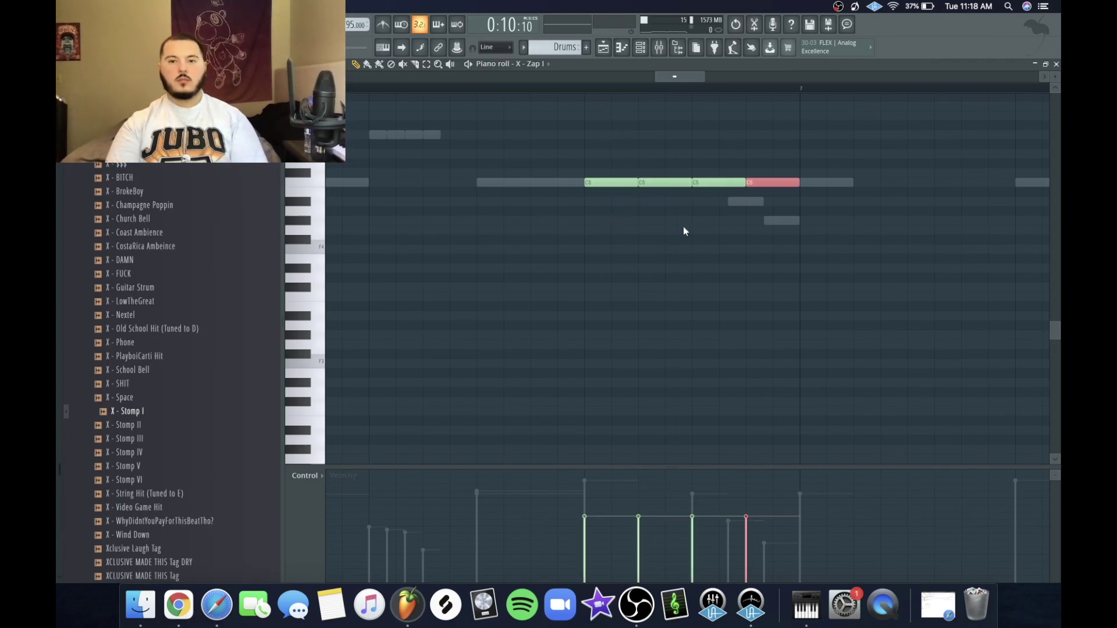
right_click(809, 181)
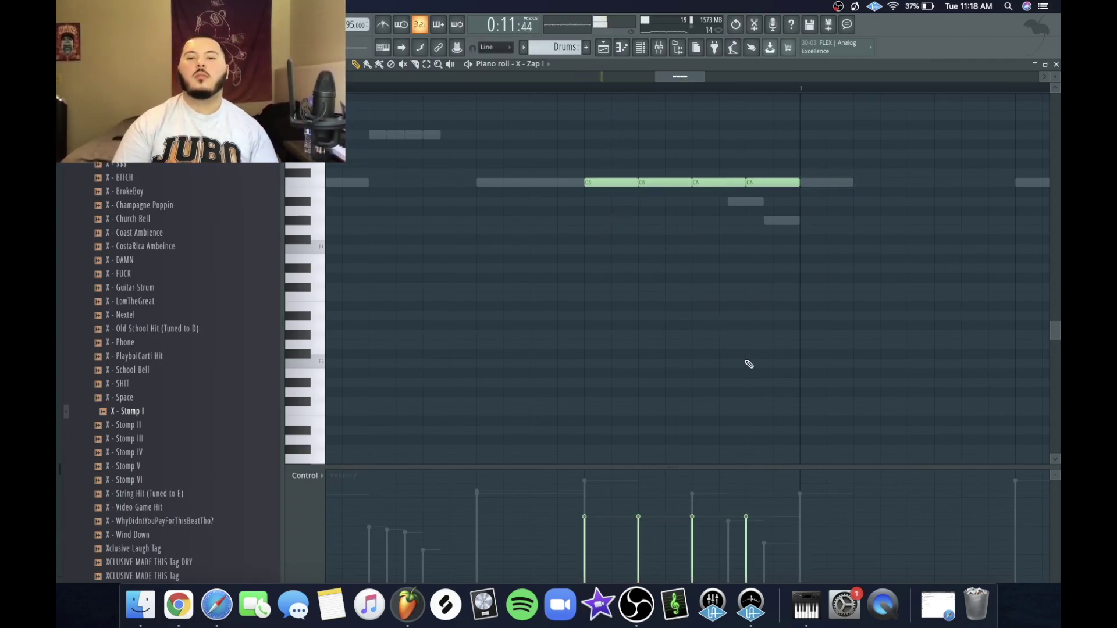
Step: Play the pattern and lower the velocities of the four X - Zap I notes at the end of bar 6
scroll(747, 365, "down", 5)
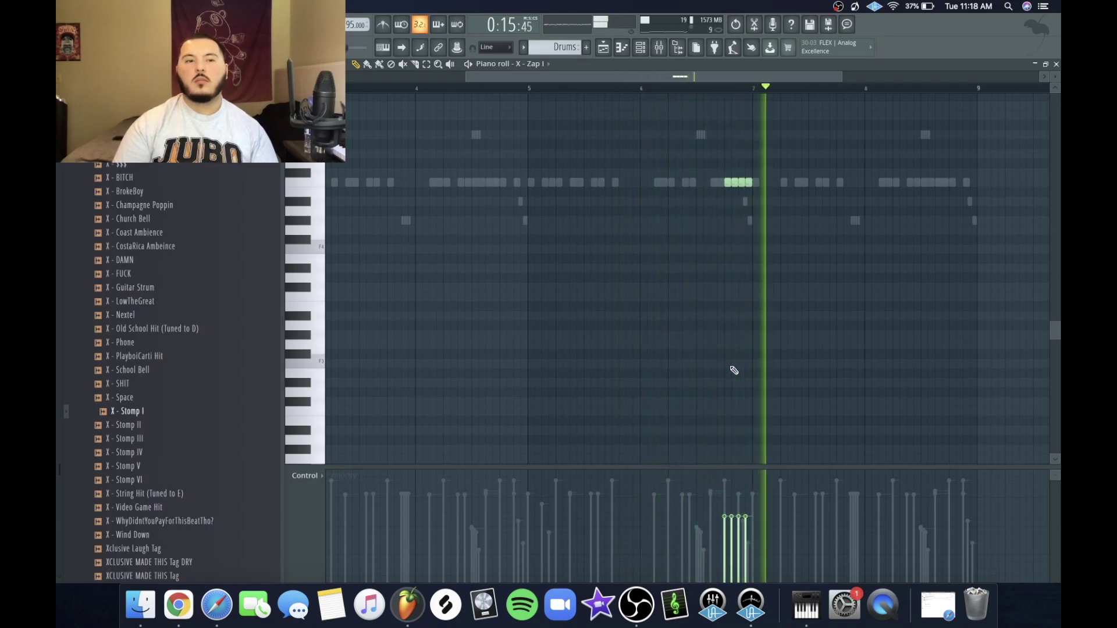
scroll(738, 494, "up", 3)
mouse_move(714, 542)
left_mouse_down()
mouse_move(724, 529)
mouse_move(754, 541)
left_mouse_up()
key("space")
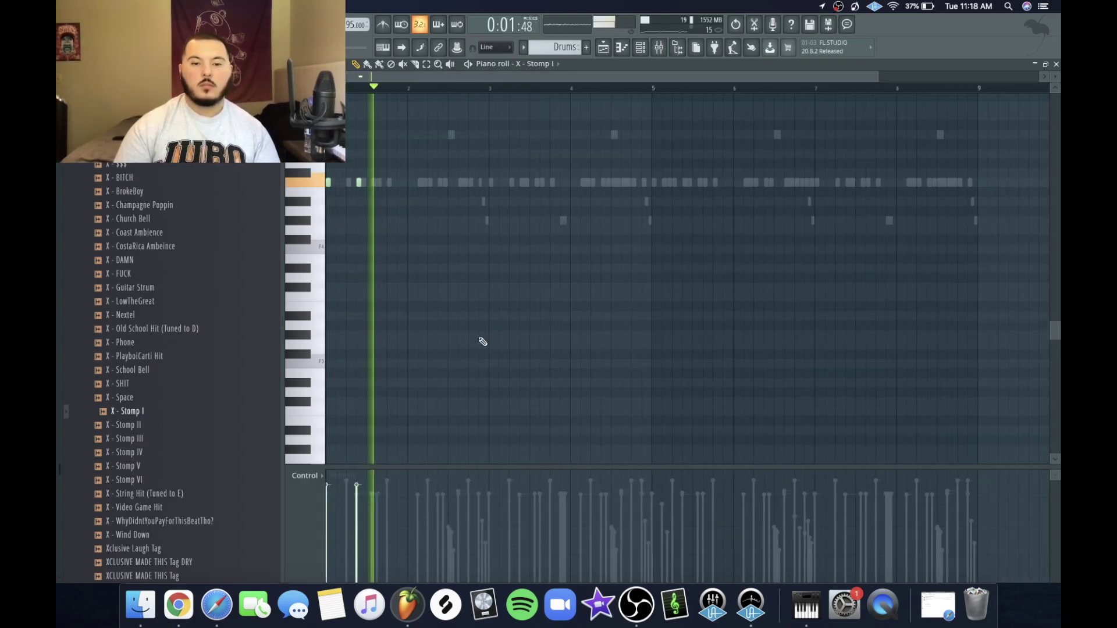
Step: Lower the velocities of the X - Stomp I notes in bar 1 and add two C5 notes in the second half of bar 4
key("space")
scroll(442, 224, "down", 1)
key("space")
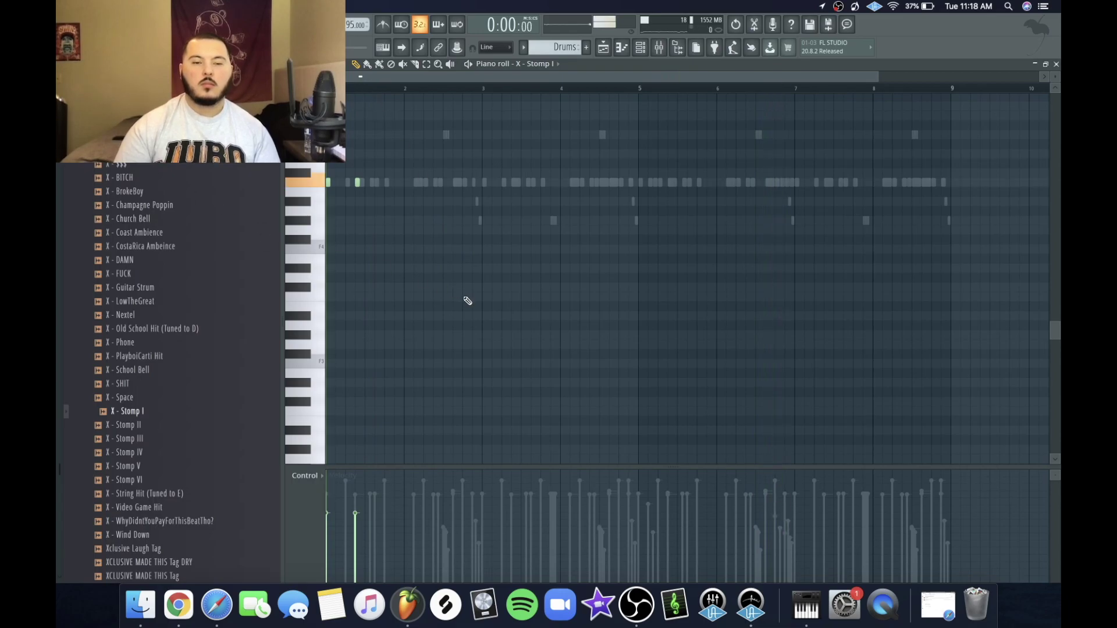
scroll(456, 299, "up", 2)
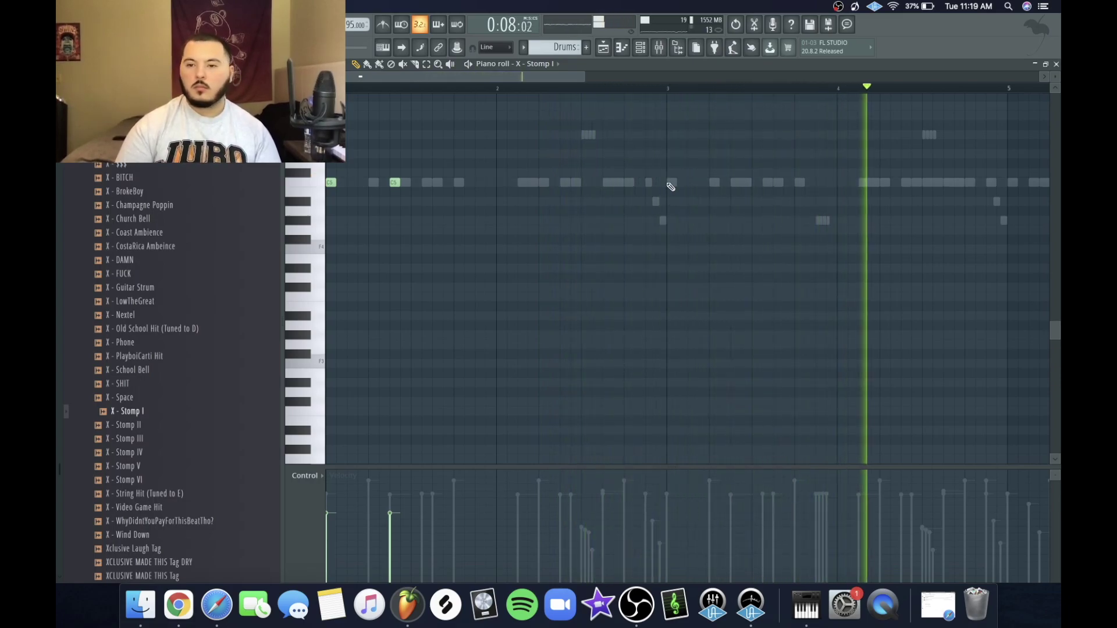
left_click(926, 183)
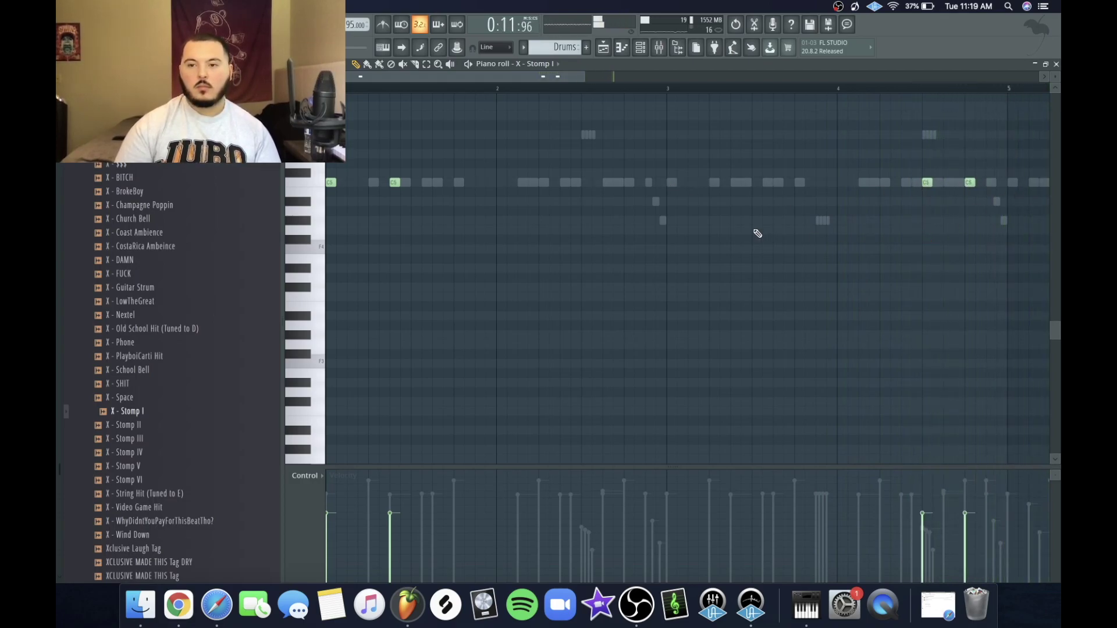
key("space")
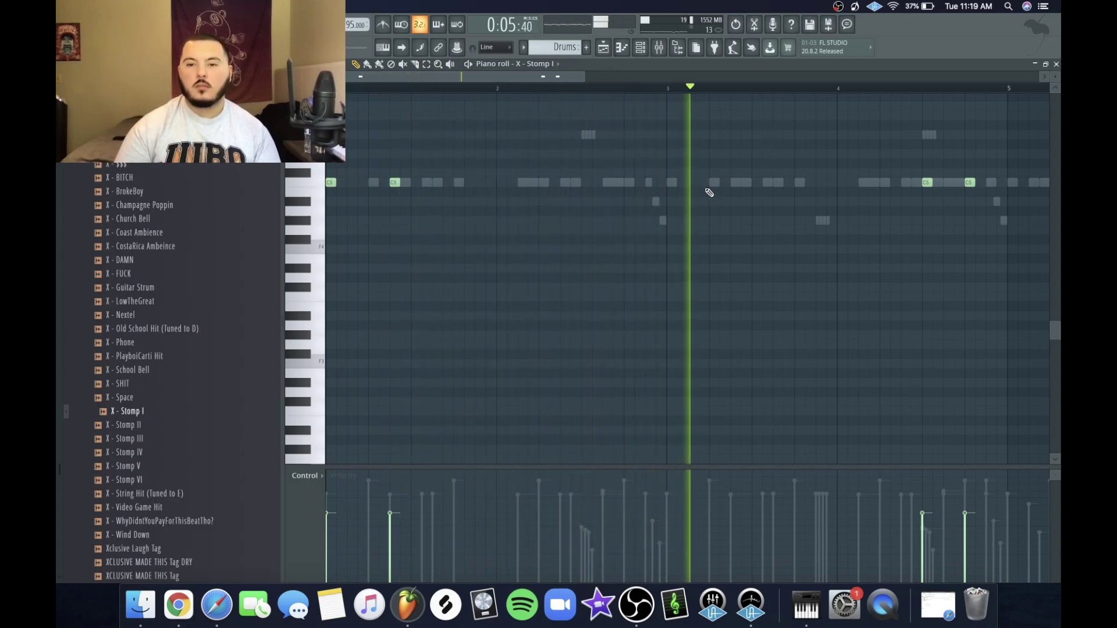
Step: Add three C5 X - Stomp I notes in bar 3, beginning on its first beat, and one at the start of bar 5
left_click(671, 183)
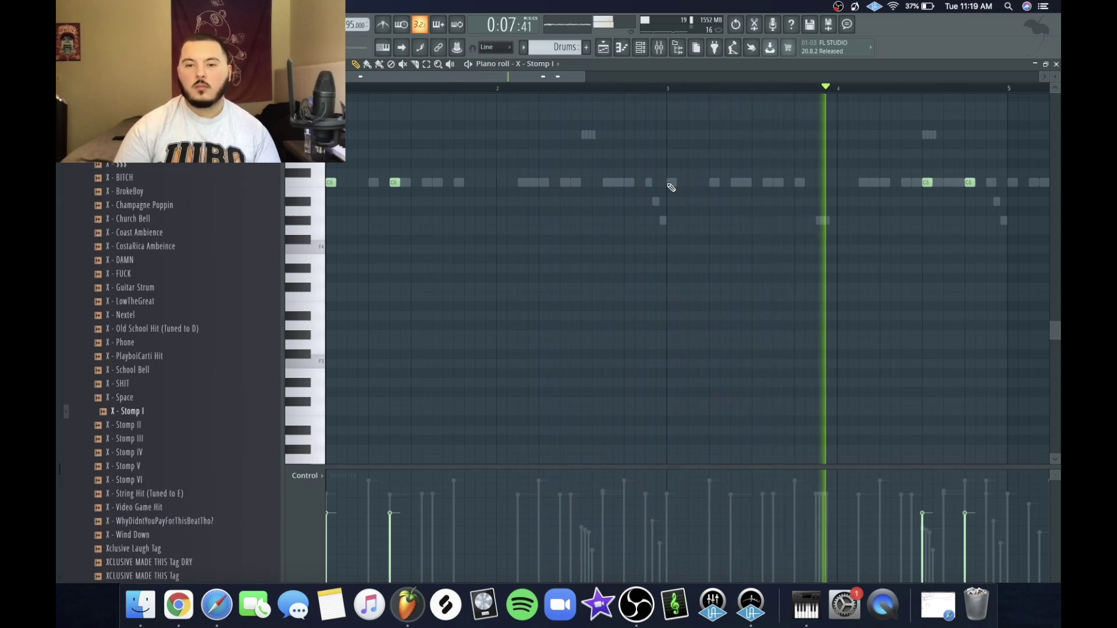
left_click(735, 183)
left_click(778, 183)
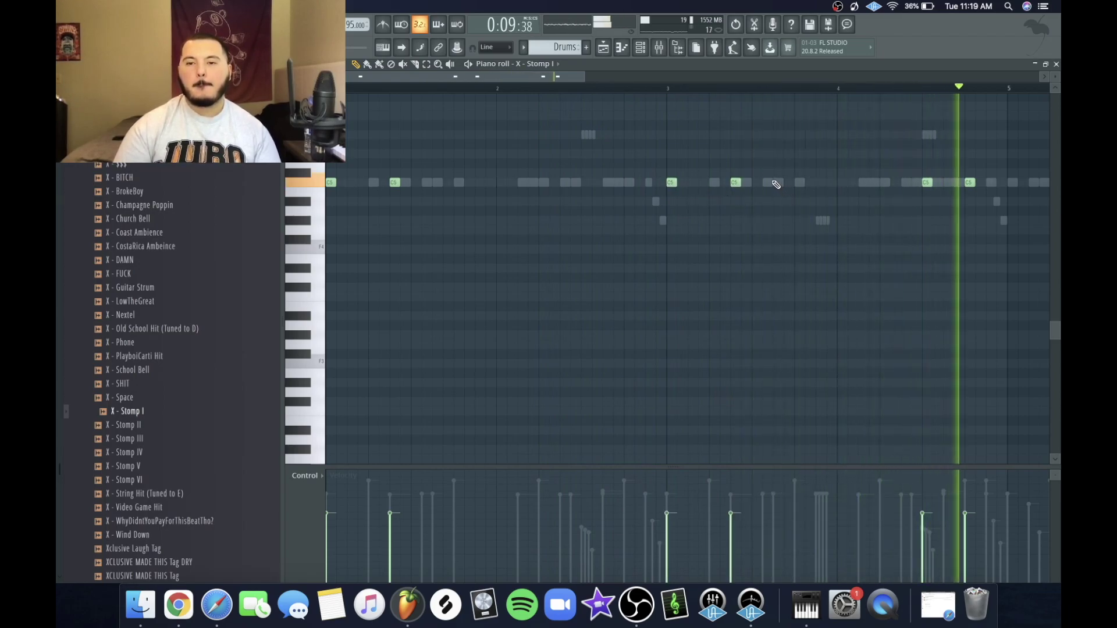
left_click(1013, 183)
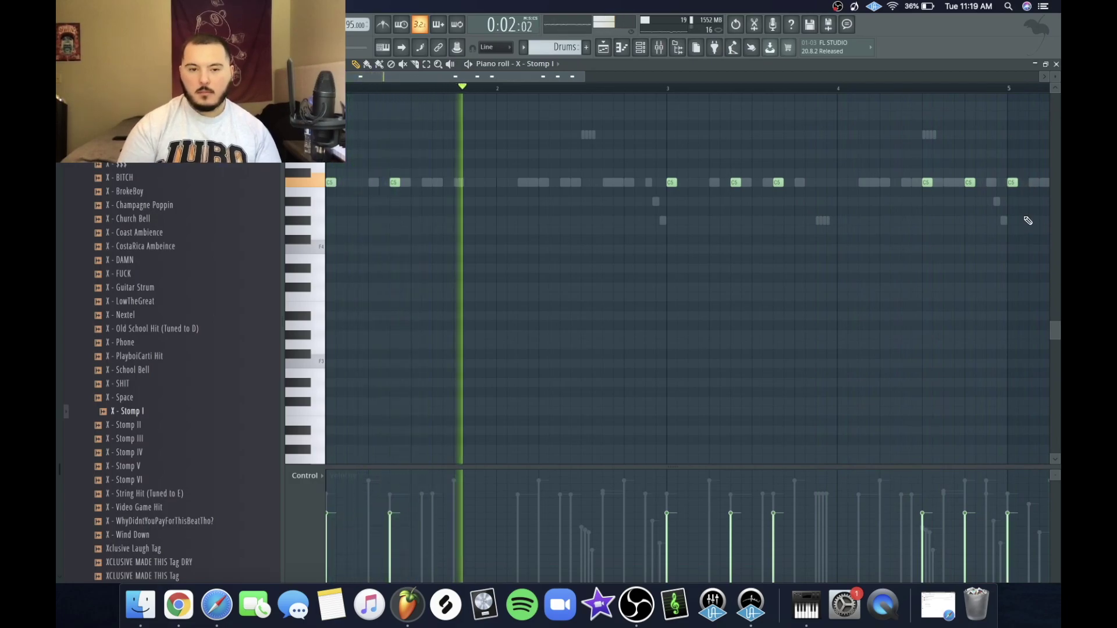
Step: Extend every X - Stomp I note to meet the next one and duplicate the sequence to fill bars 5 to 8
key("super+l")
scroll(1001, 215, "down", 1)
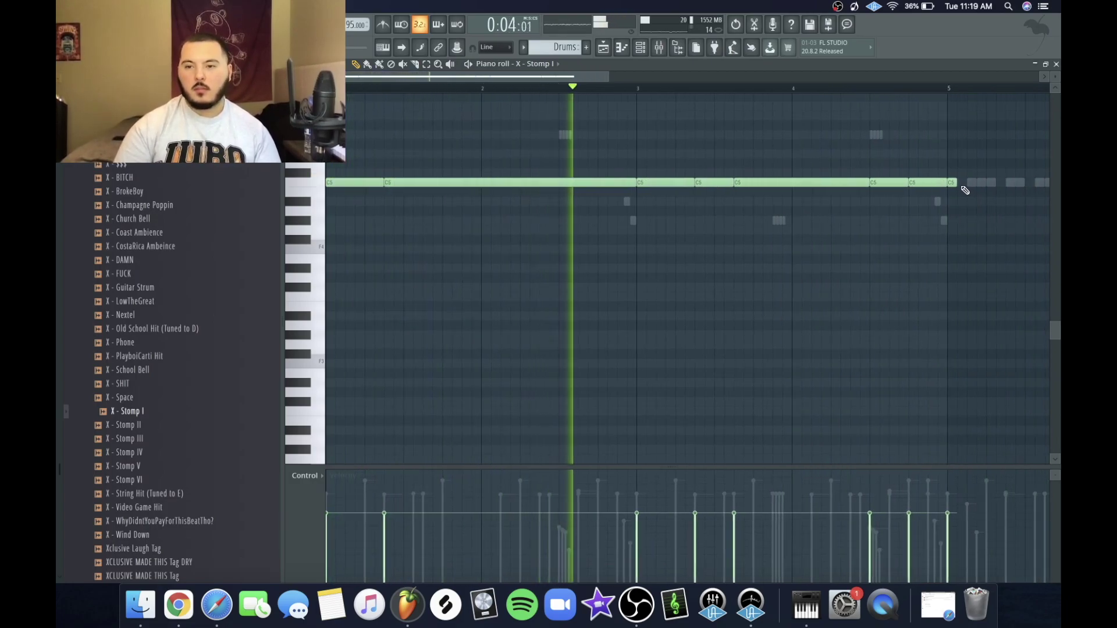
key("ctrl+a")
key("ctrl+b")
scroll(913, 262, "down", 2)
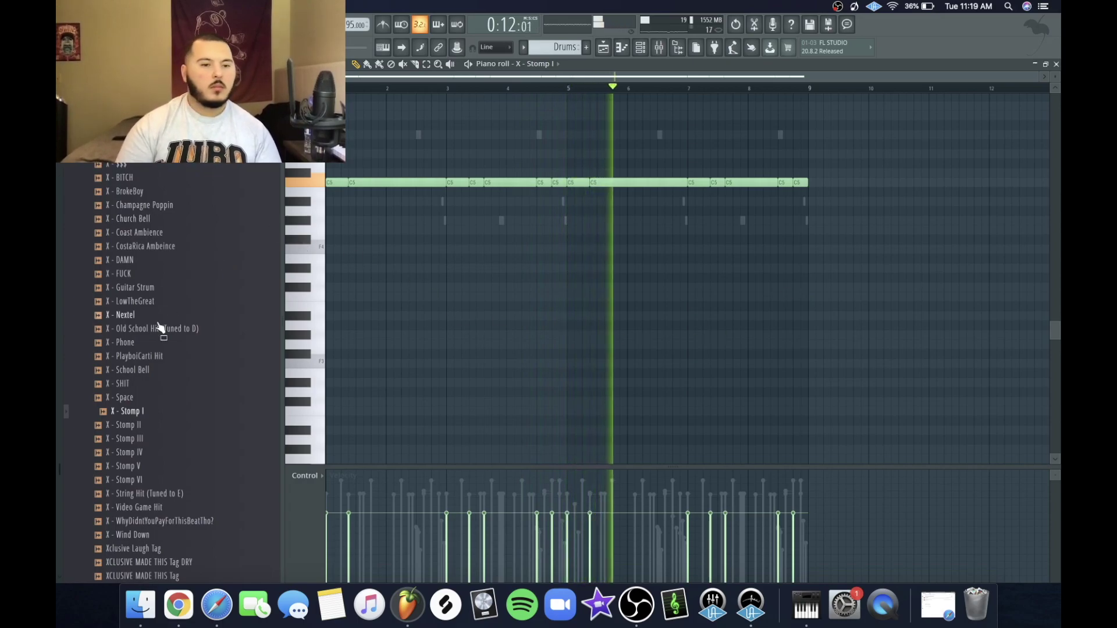
Step: Switch to X - Triangle II, preview C5, add a C5 note near the end of bar 1 and play the pattern
left_click(532, 64)
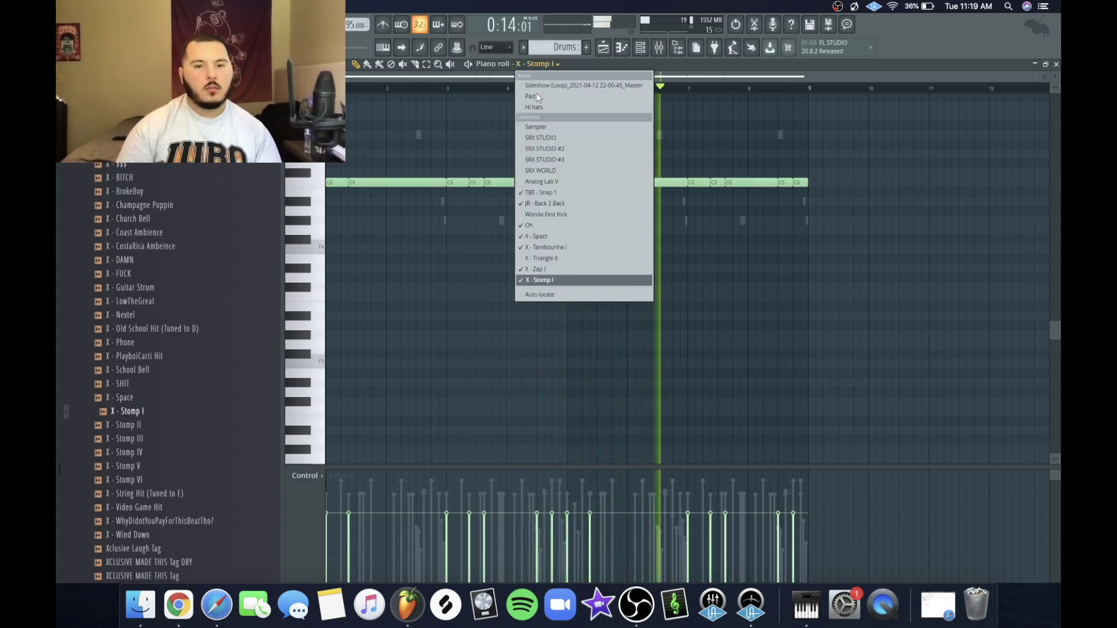
left_click(557, 257)
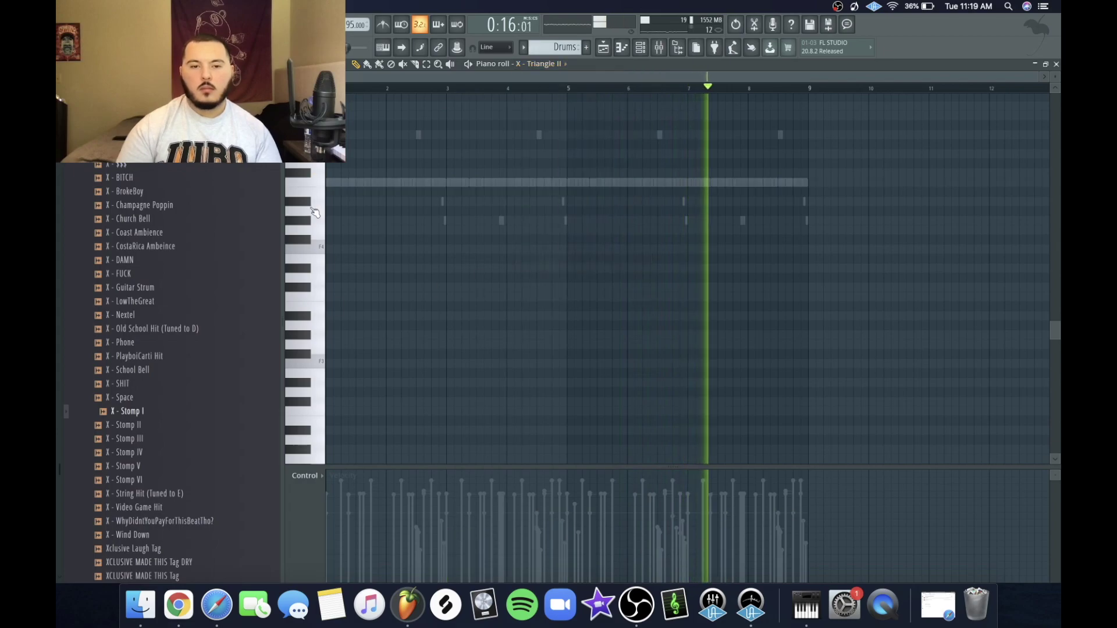
left_click(313, 184)
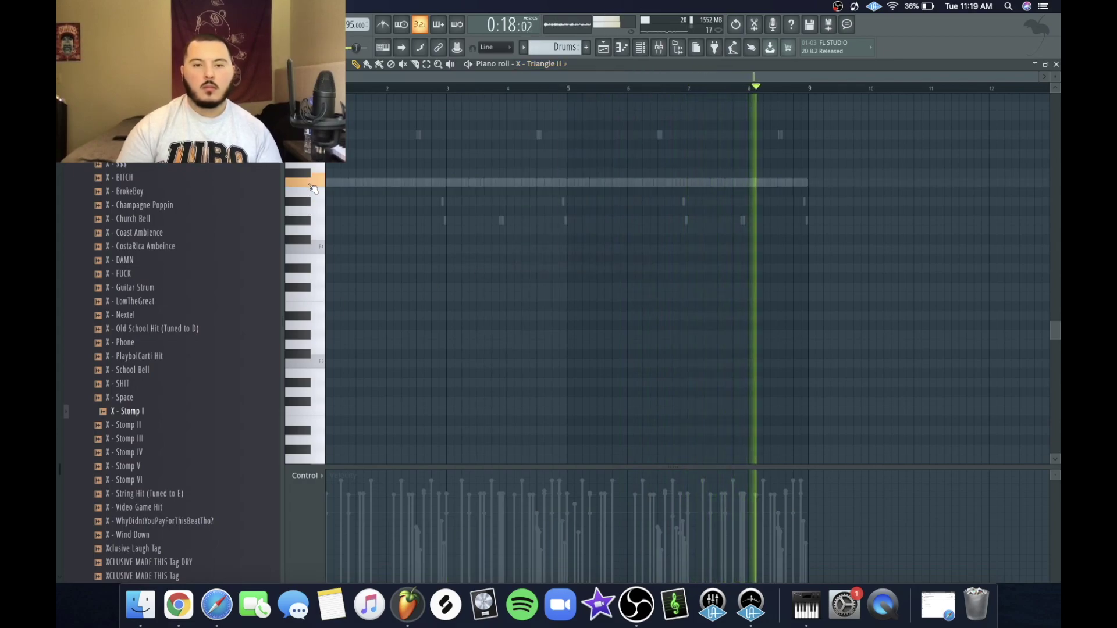
scroll(364, 118, "up", 2)
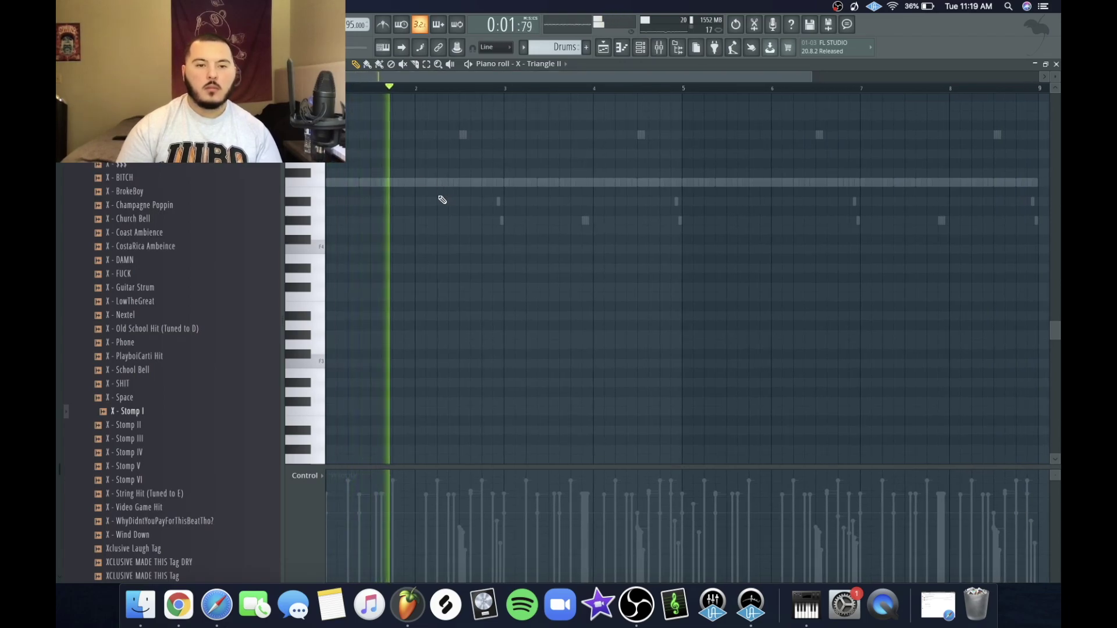
scroll(422, 195, "up", 2)
left_click(408, 182)
key("space")
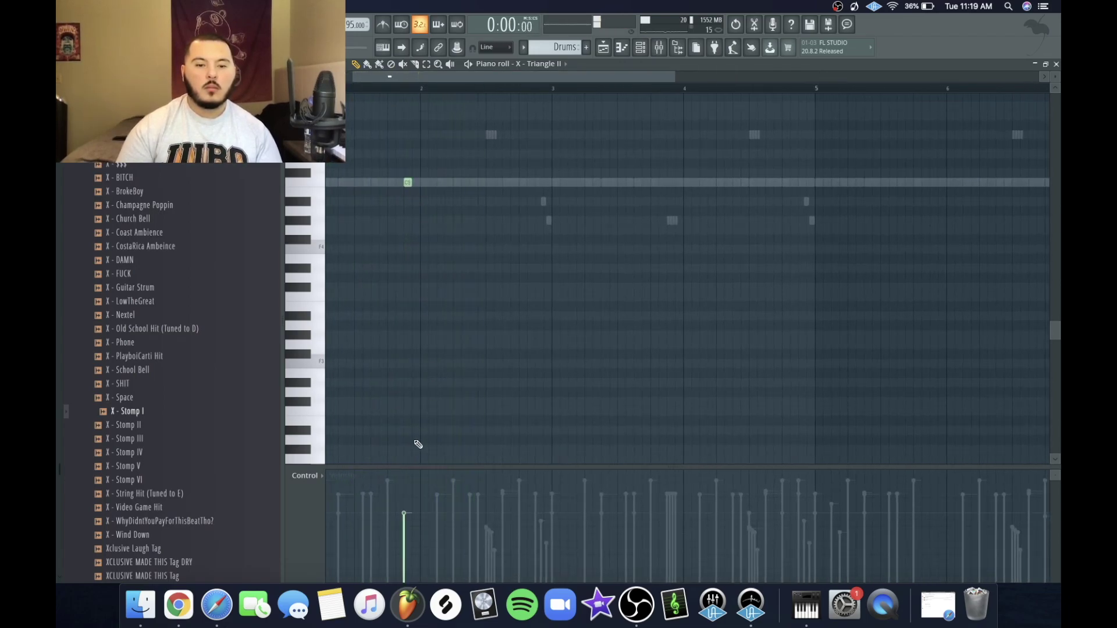
key("space")
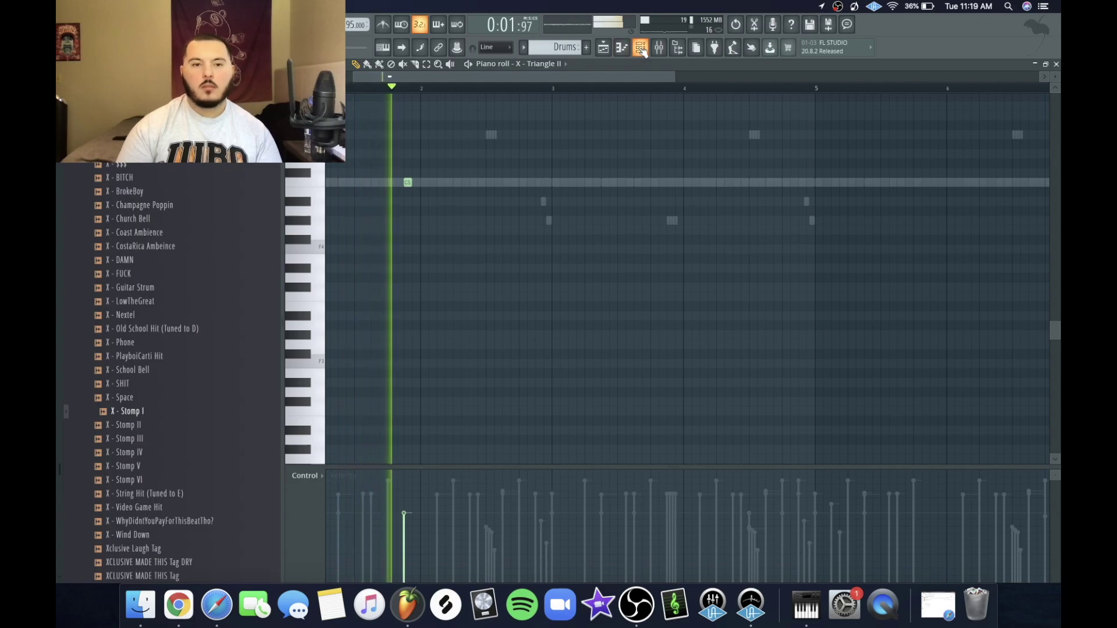
Step: Go to the playlist and open the Drums pattern in the piano roll
left_click(629, 50)
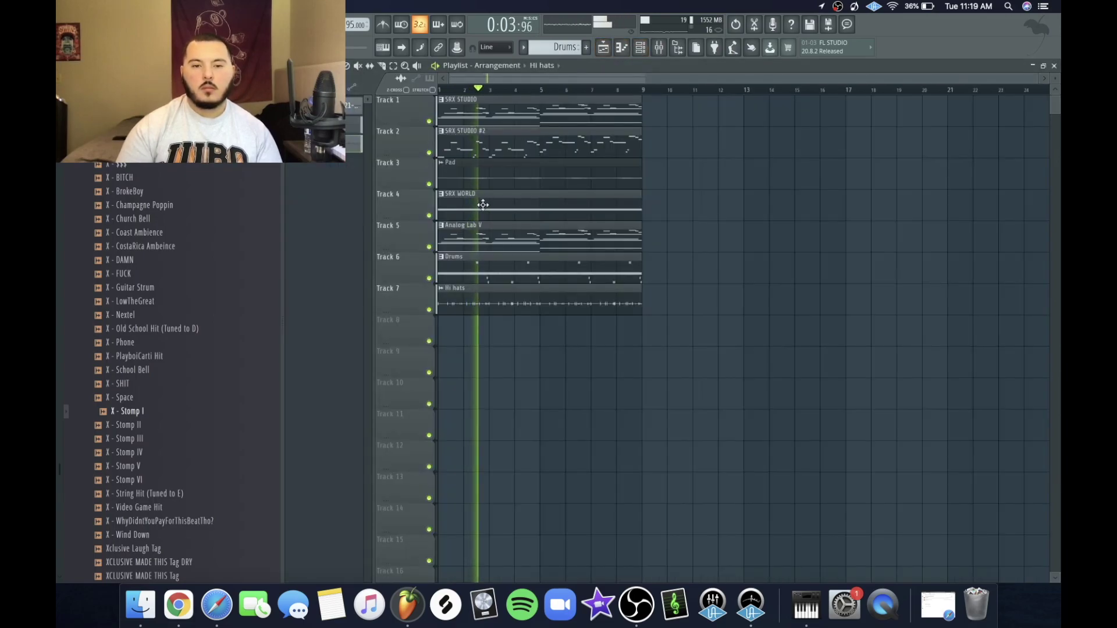
left_click(605, 48)
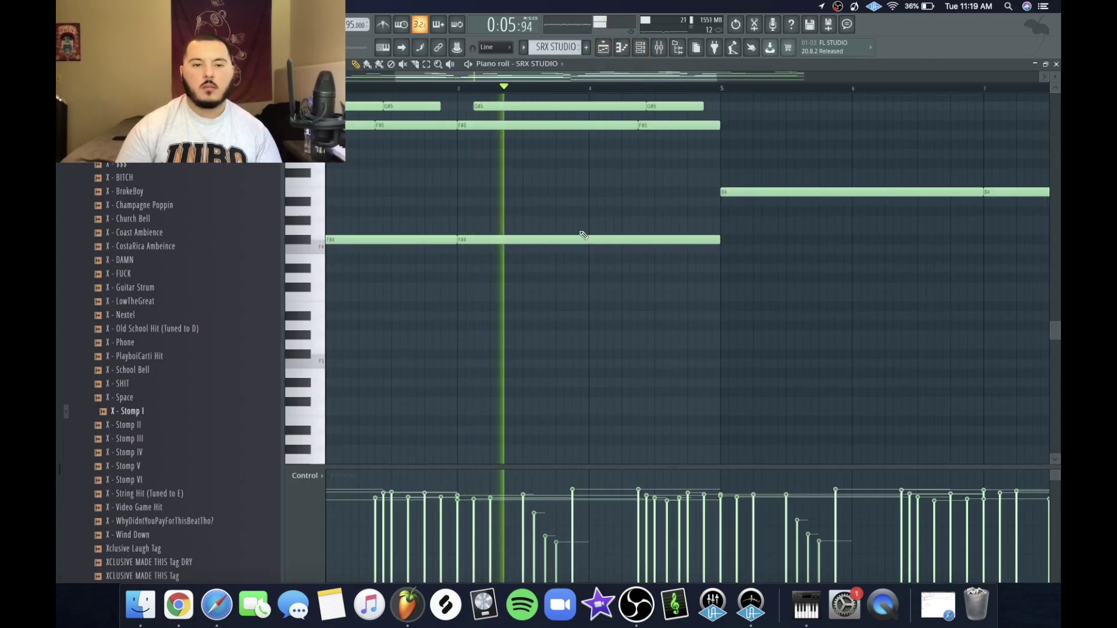
left_click(604, 48)
double_click(543, 276)
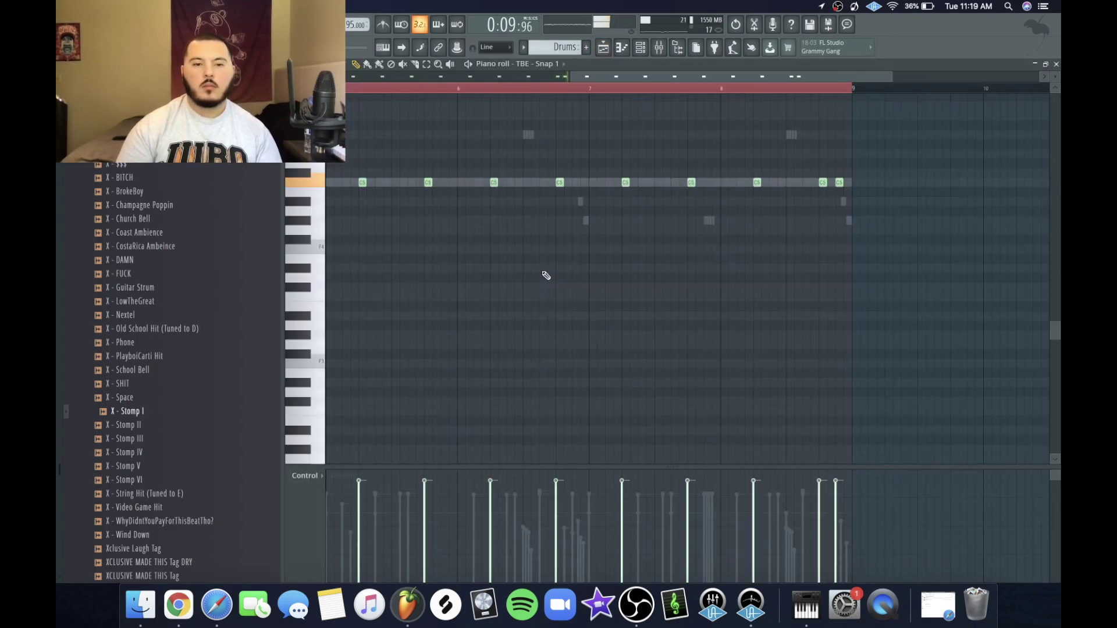
Step: Set the piano roll's root note to F#, stop playback and bring up the channel rack
left_click(290, 65)
mouse_move(309, 120)
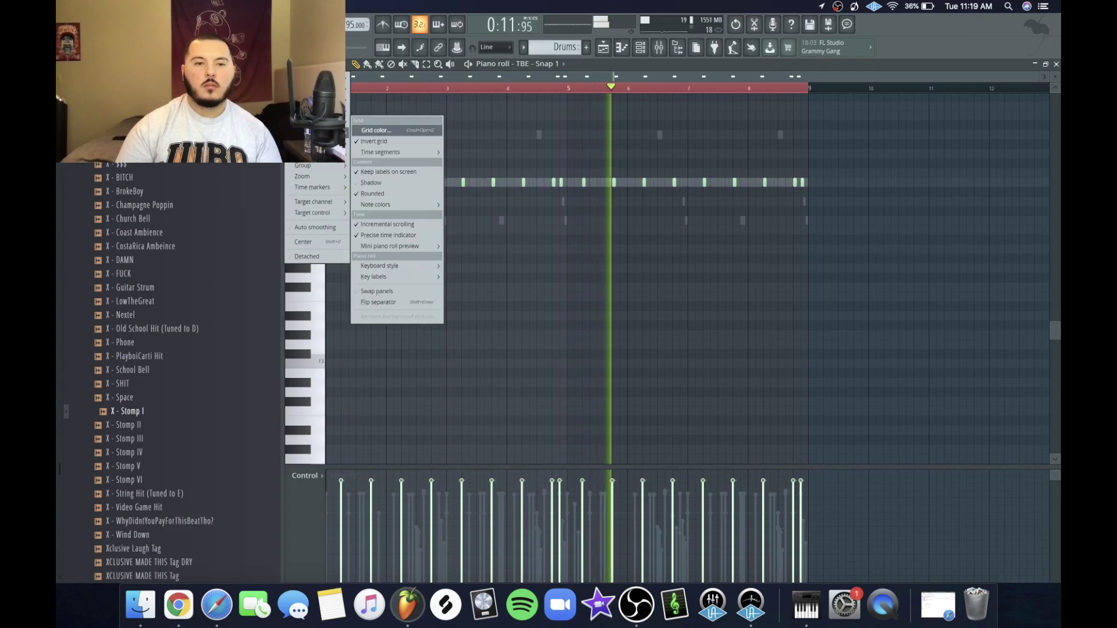
mouse_move(401, 152)
left_click(475, 224)
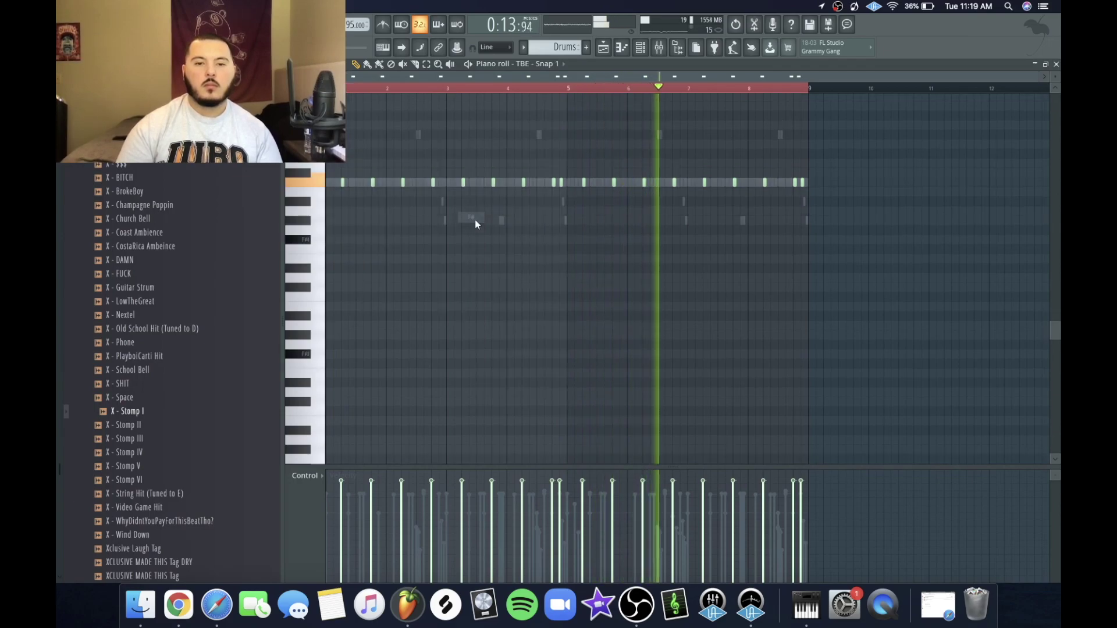
key("space")
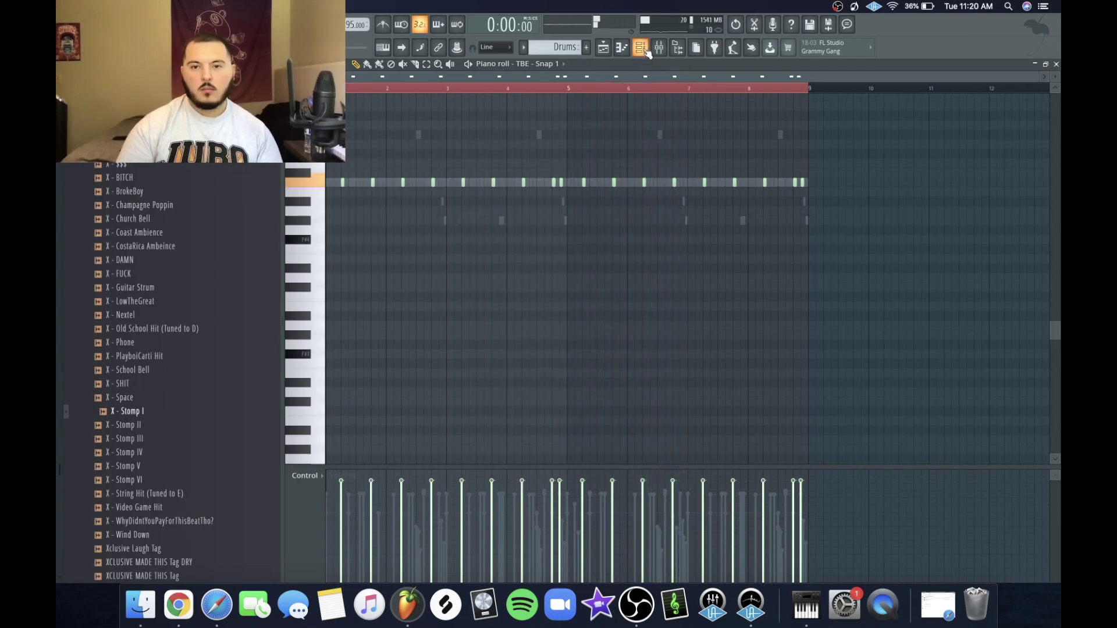
left_click(647, 52)
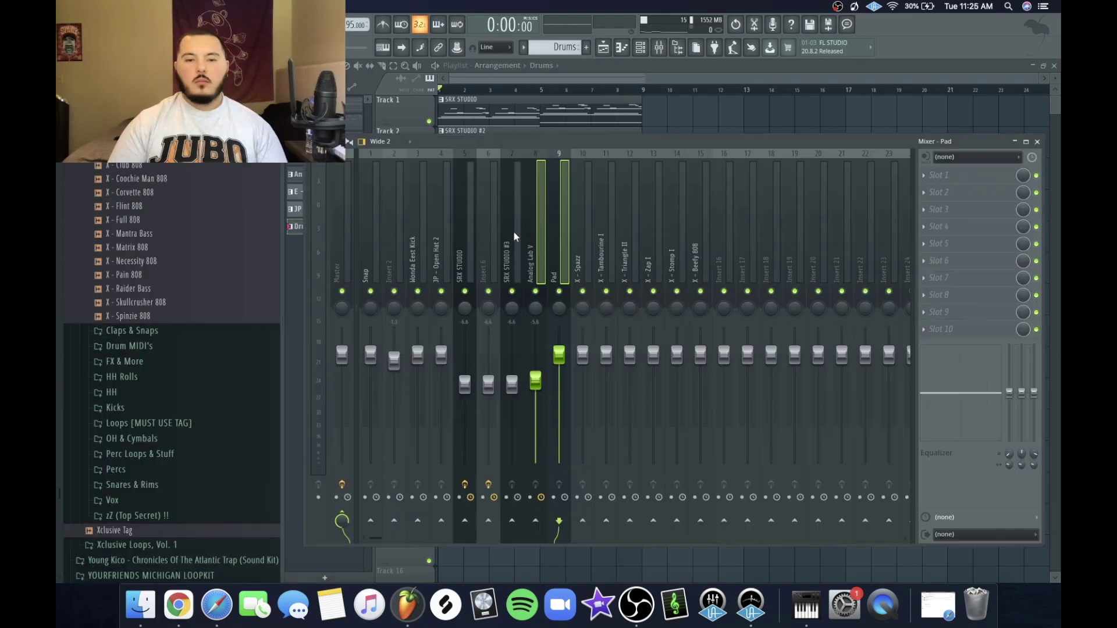
Step: Select the mixer tracks from SRX STUDIO to Pad and route them only to Insert 16
left_click(473, 230, "ctrl")
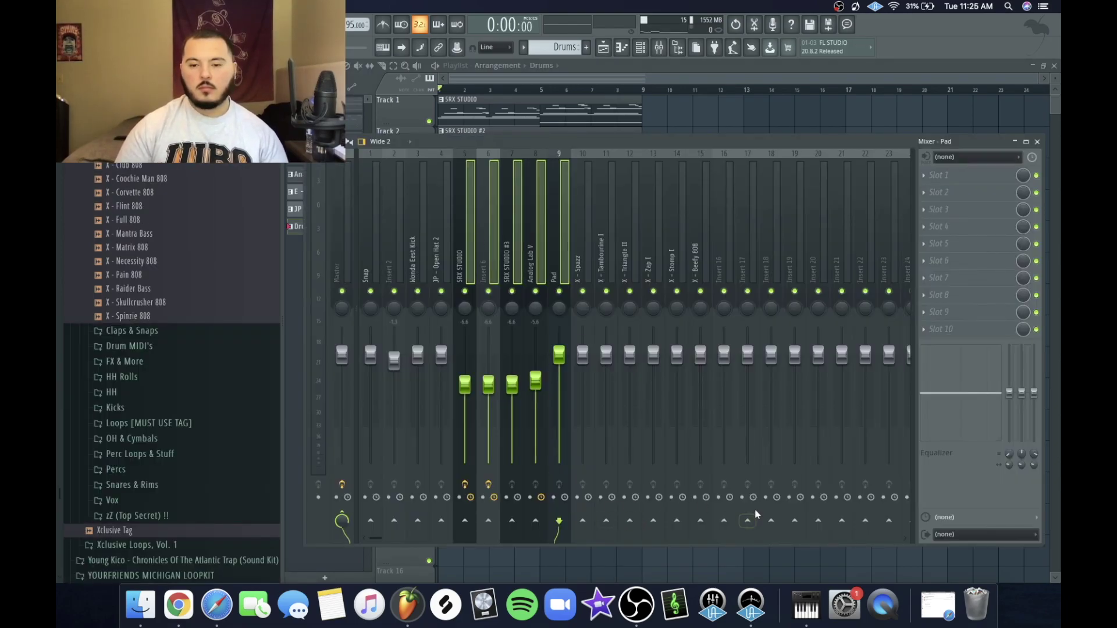
right_click(734, 519)
left_click(748, 536)
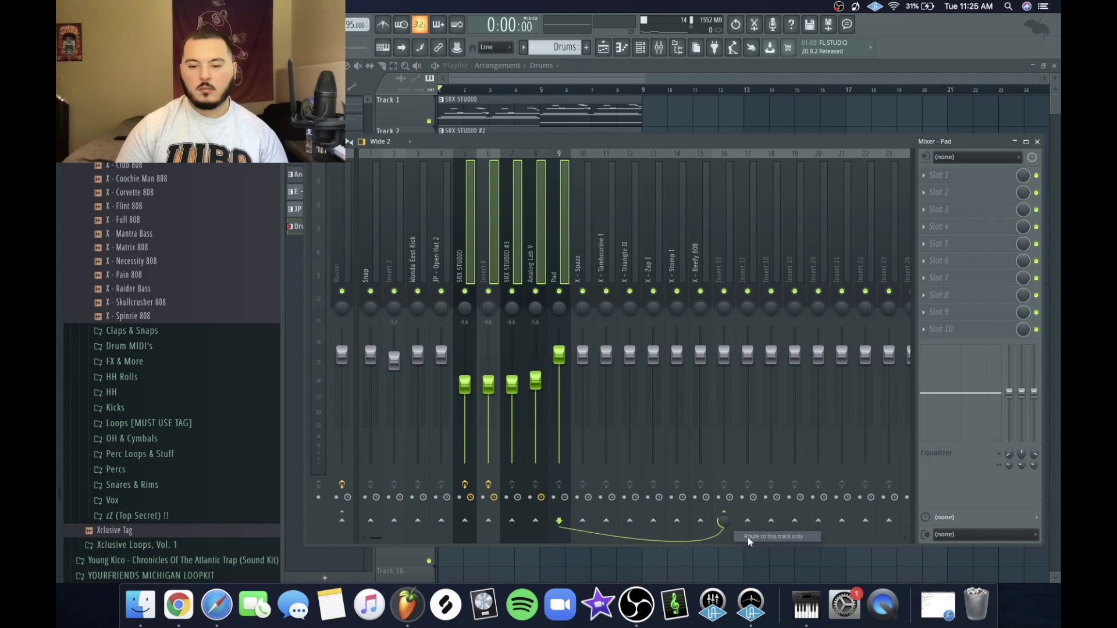
Step: Move the Insert 16 mixer track to position 10, directly after Pad
left_click(721, 232)
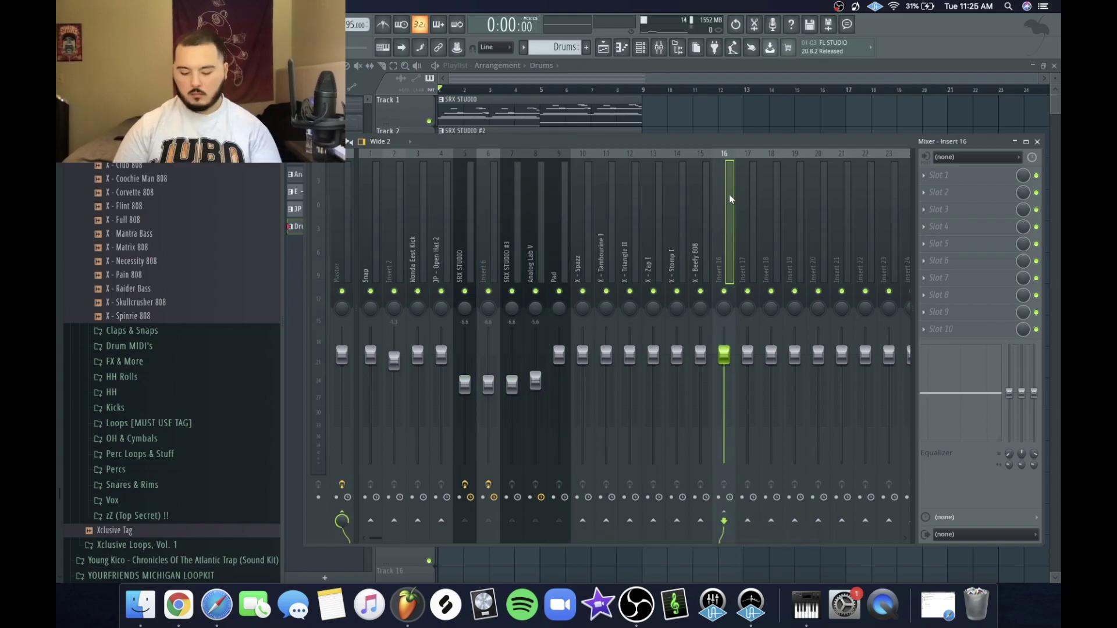
key("alt+Left")
key("alt+Left")
key("alt+Left")
key("alt+Left")
key("alt+Left")
key("alt+Left")
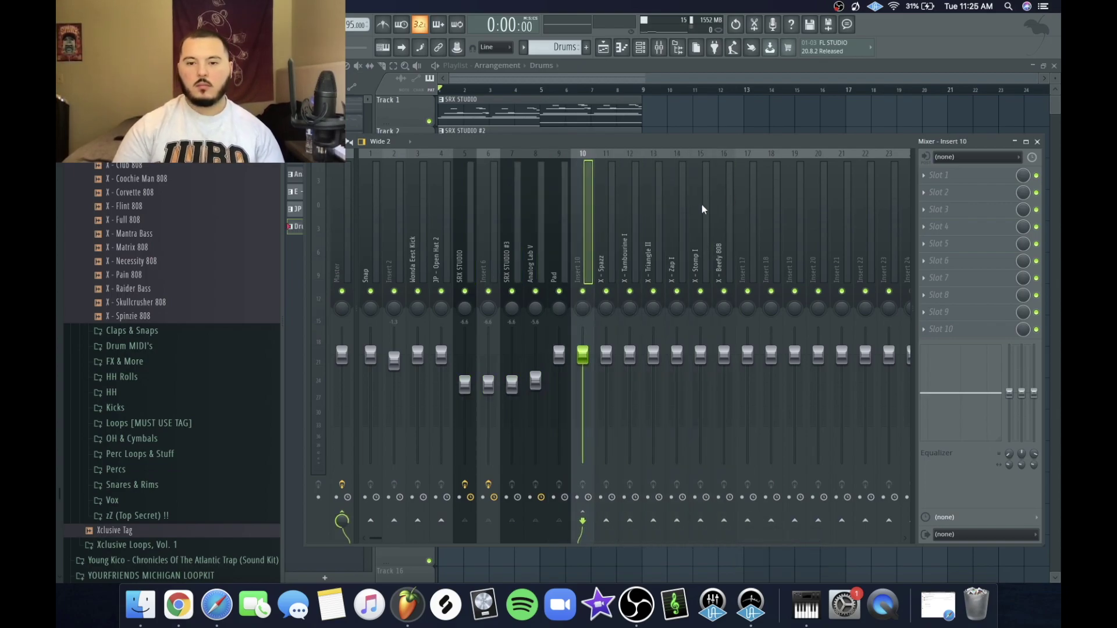
left_click(565, 239)
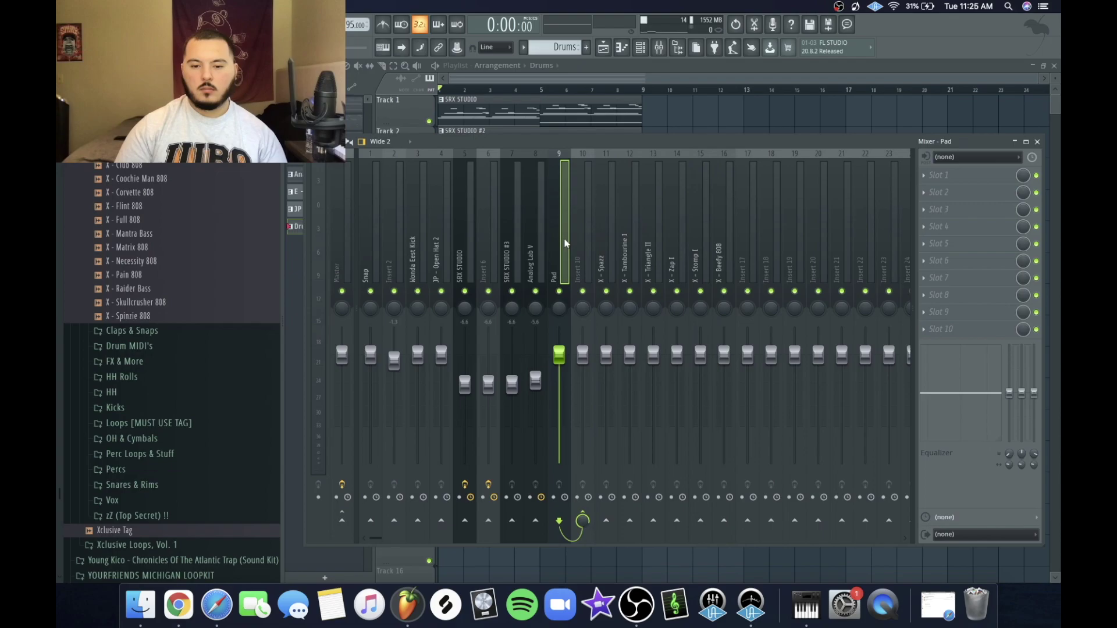
right_click(571, 207)
left_click(609, 163)
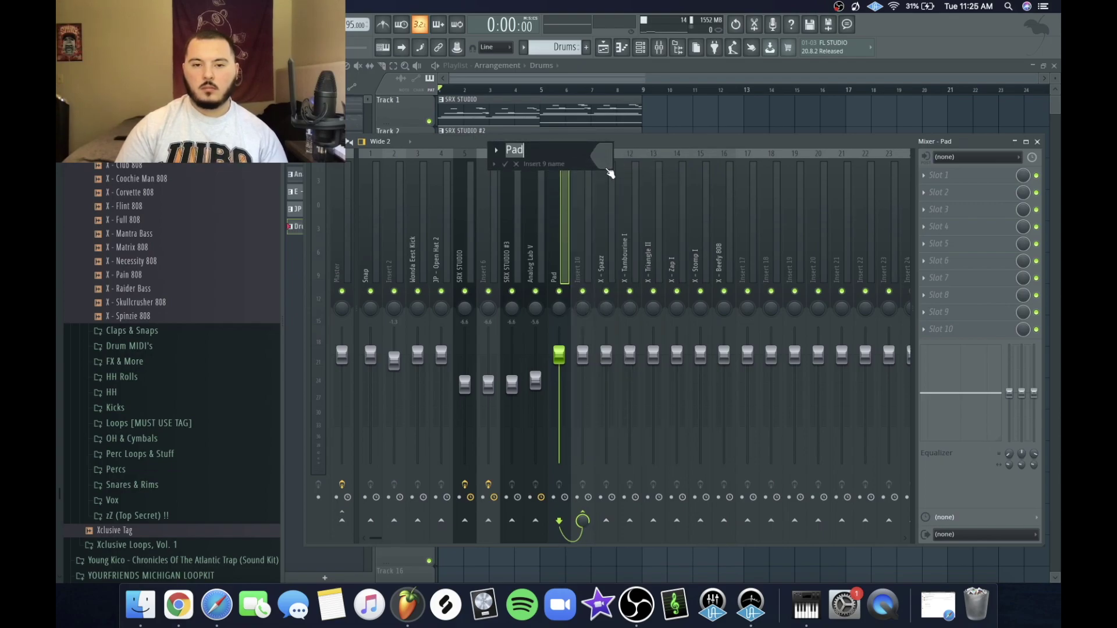
key("Return")
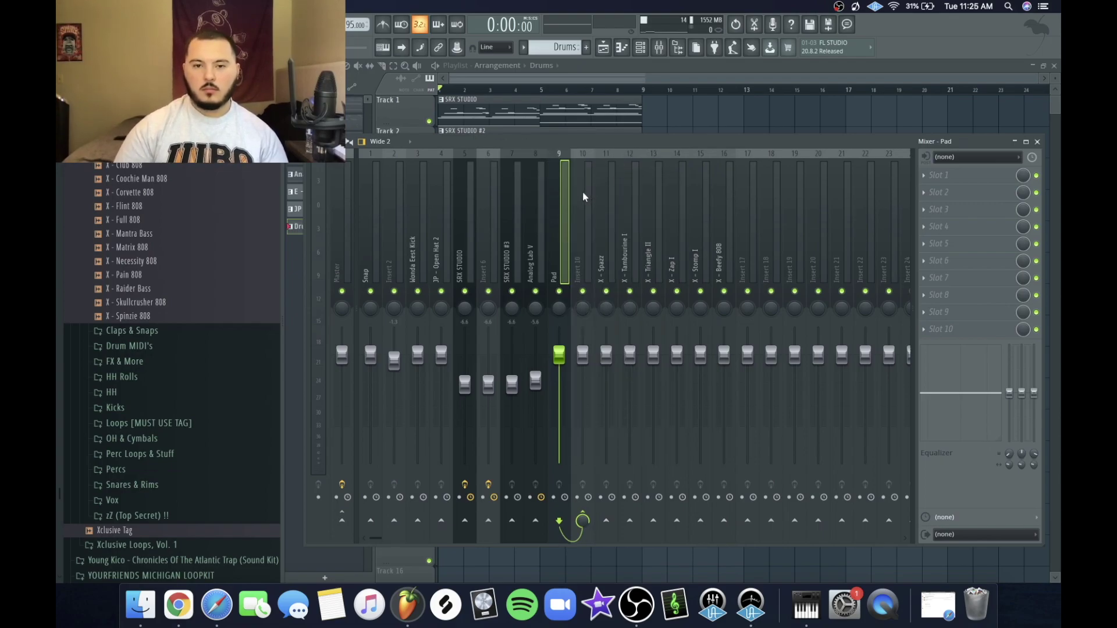
Step: Rename mixer track Insert 10 as "Low cut send"
right_click(582, 191)
left_click(609, 166)
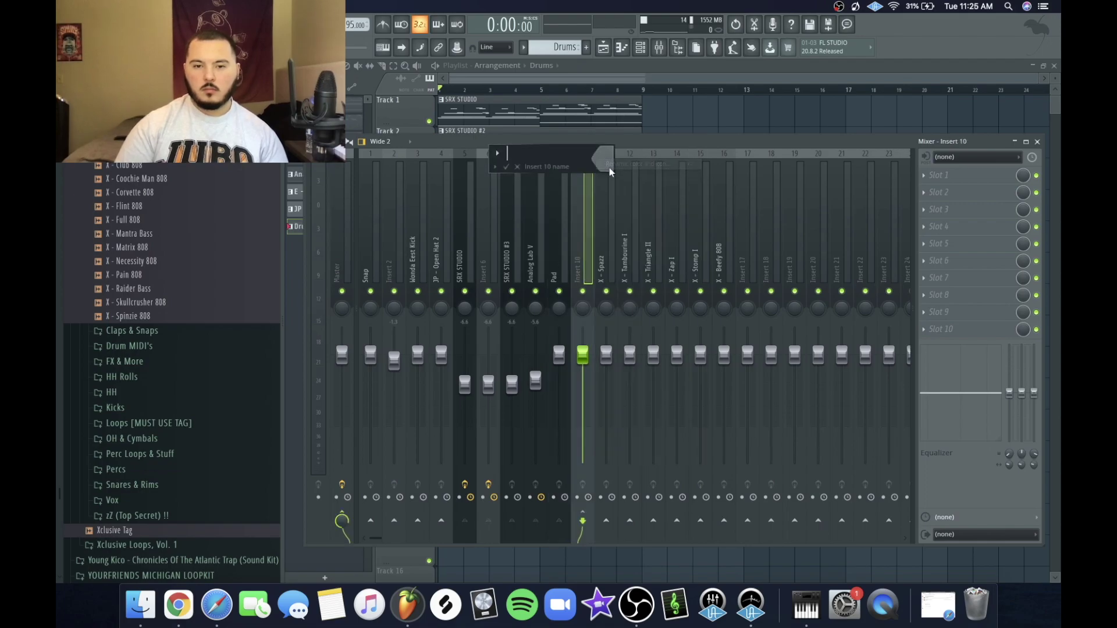
type("Low cut se")
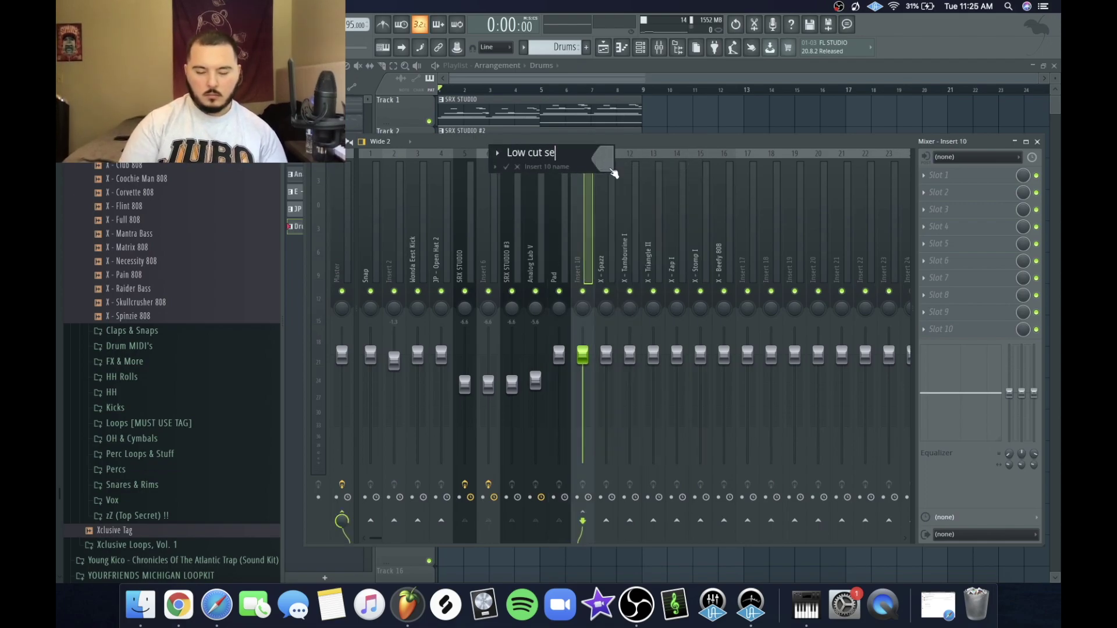
type("nd")
key("Return")
Step: Load Fruity parametric EQ 2 on the Low cut send track, shape its first band into a low cut, and check it during playback
left_click_drag(563, 204, 456, 212)
left_click(586, 231)
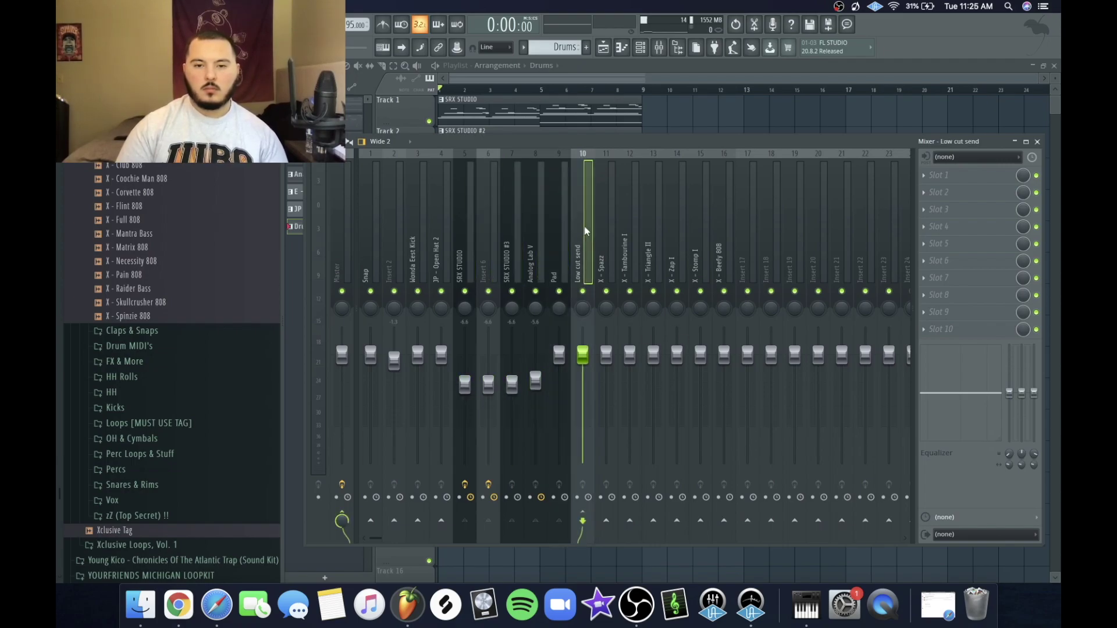
left_click(983, 177)
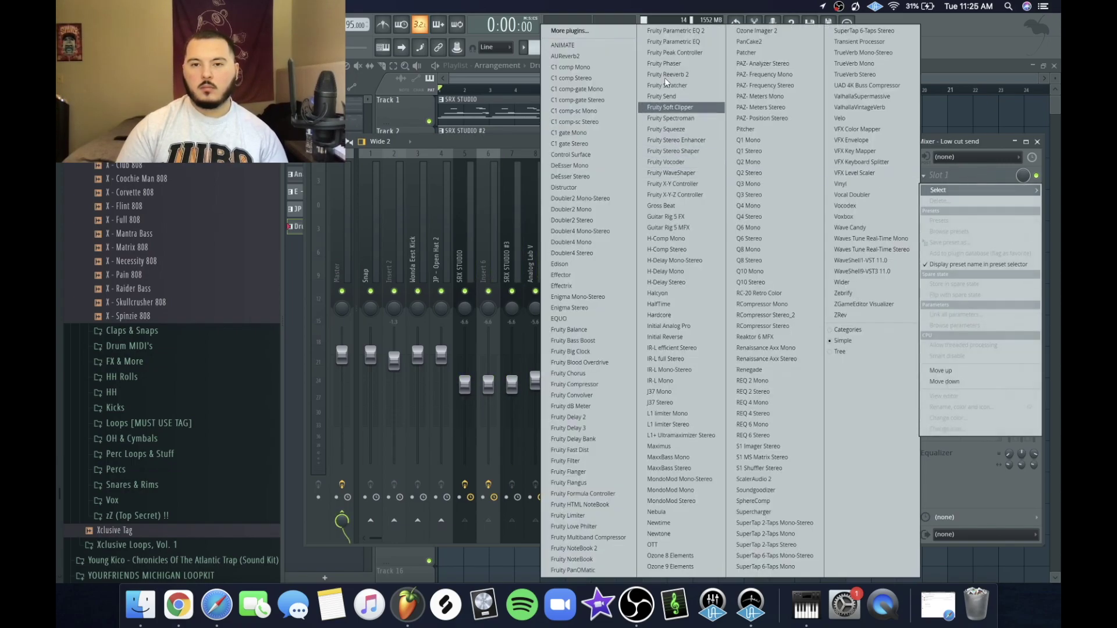
left_click(680, 42)
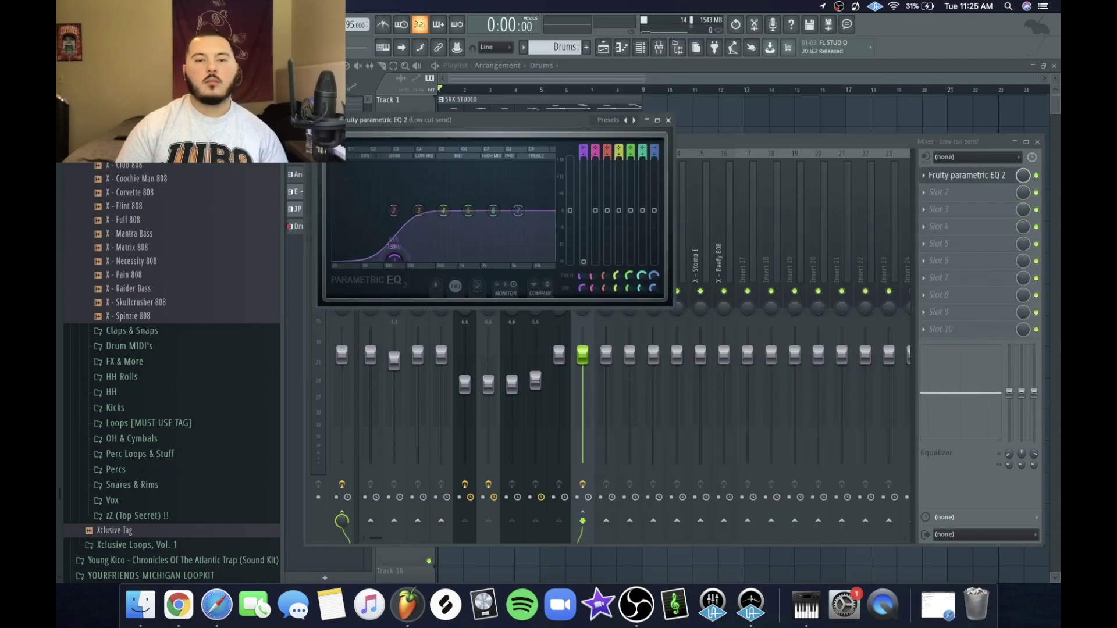
key("space")
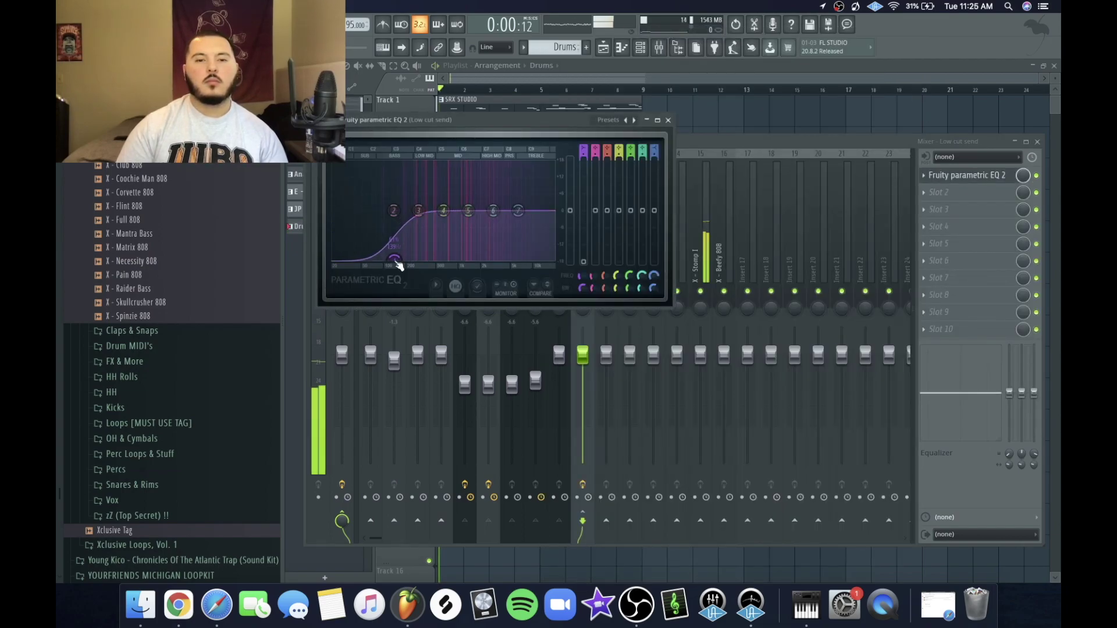
left_click(668, 121)
Step: Solo the SRX STUDIO mixer track, lower its level slightly, and unsolo it
right_click(464, 291)
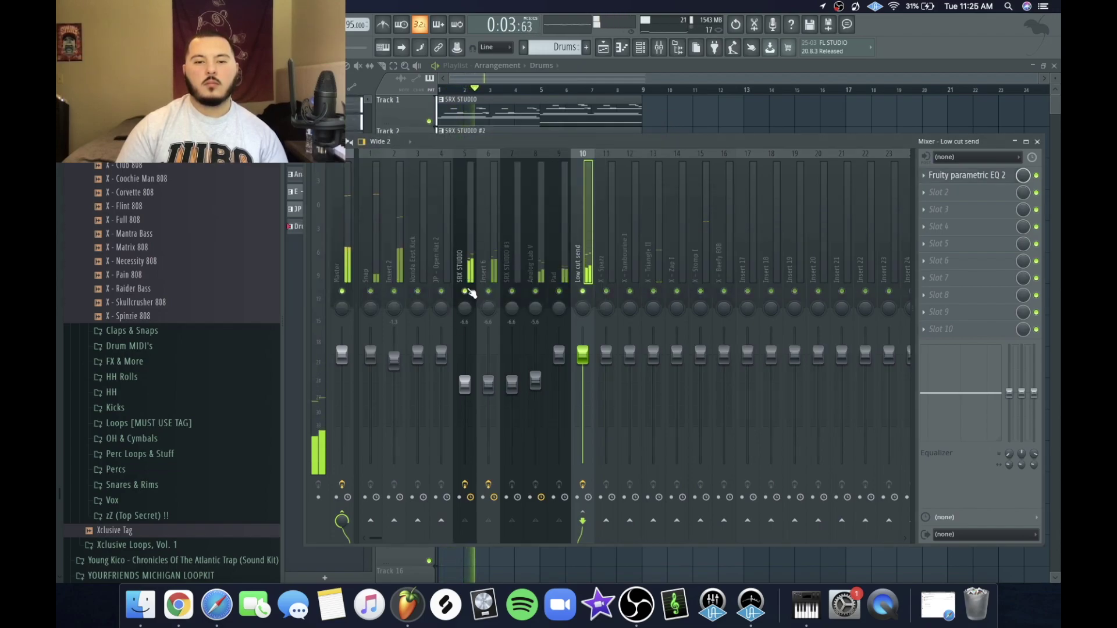
left_click_drag(470, 384, 470, 393)
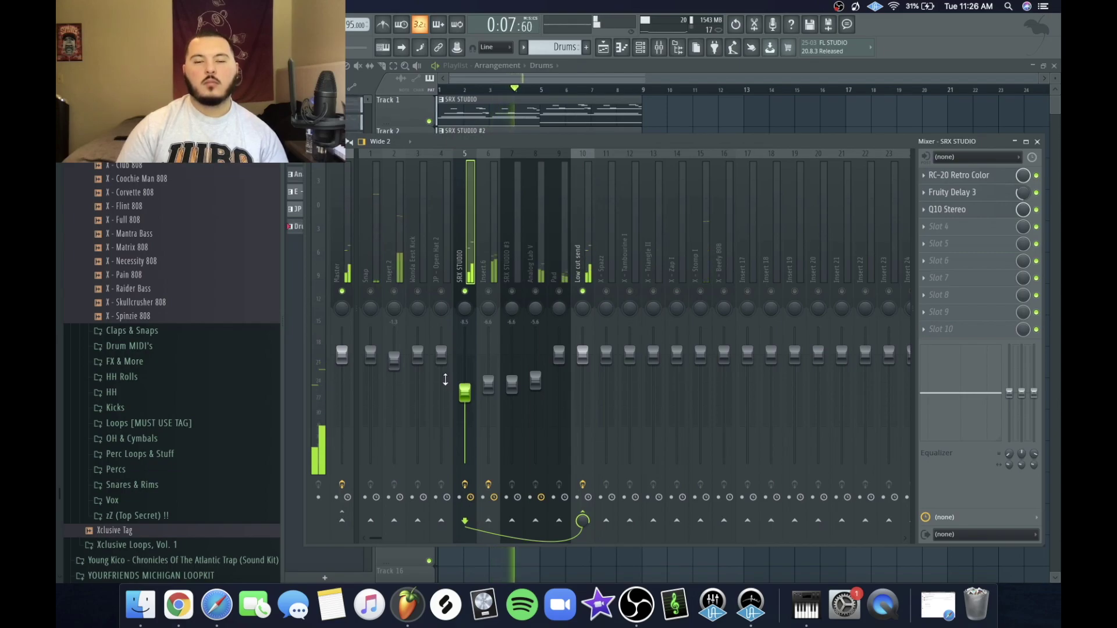
right_click(465, 291)
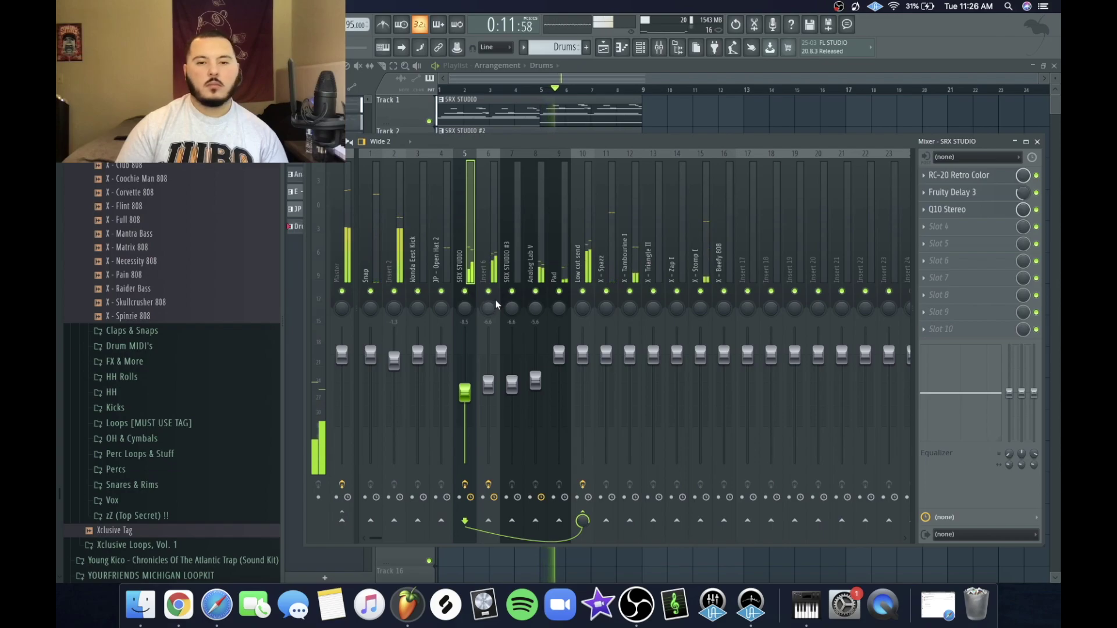
Step: Solo mixer track Insert 6, rename it "Flute", raise its level slightly, and unsolo it
right_click(489, 291)
right_click(496, 154)
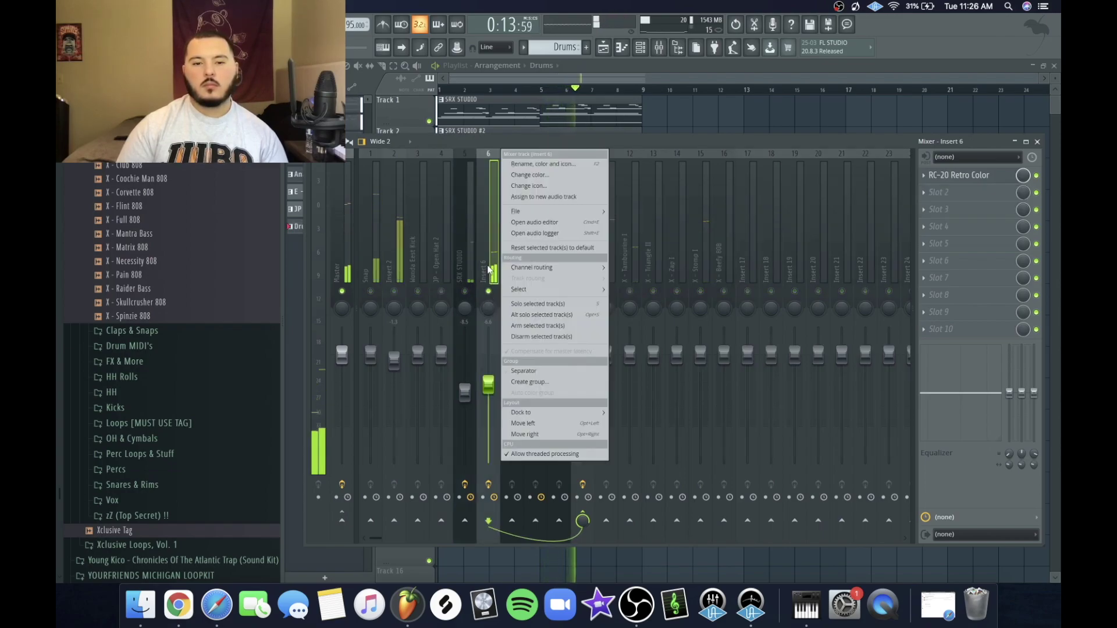
left_click(542, 163)
type("Flute")
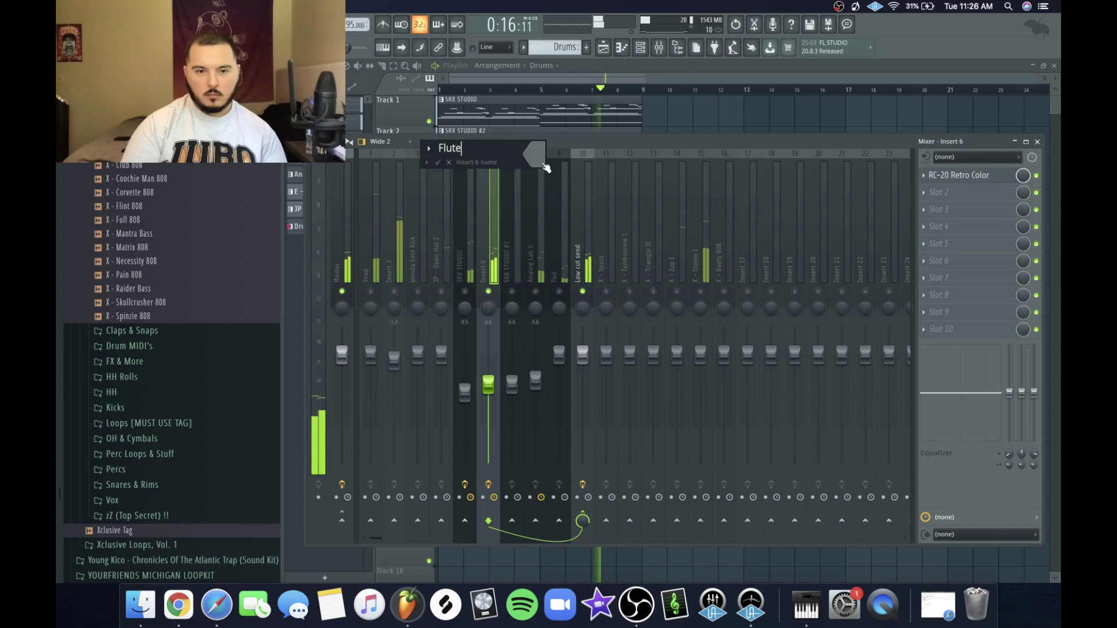
key("Return")
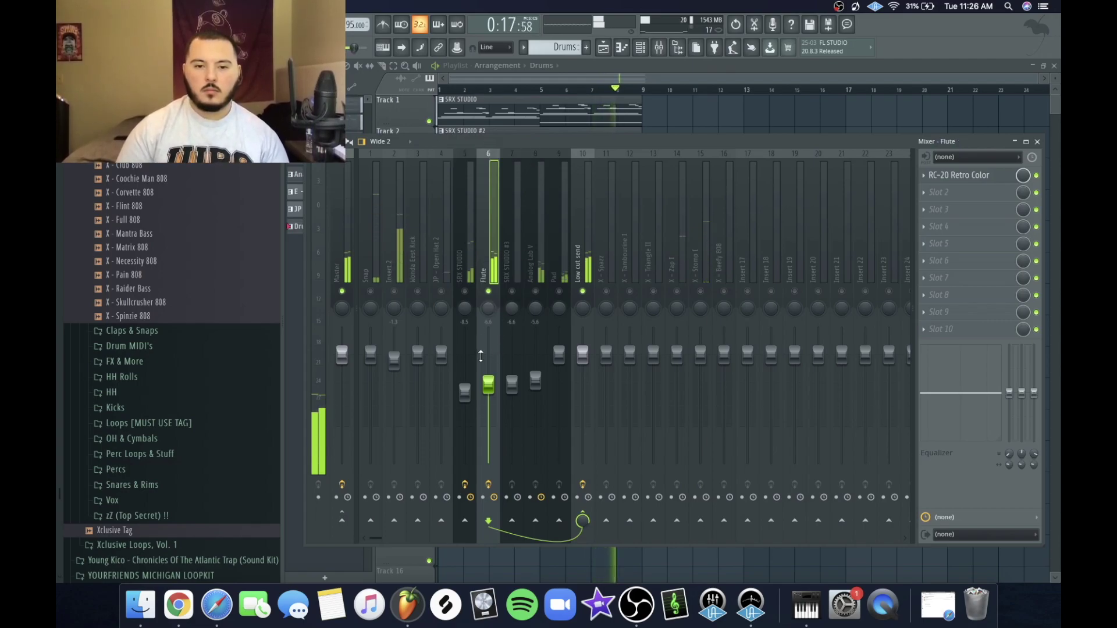
right_click(490, 292)
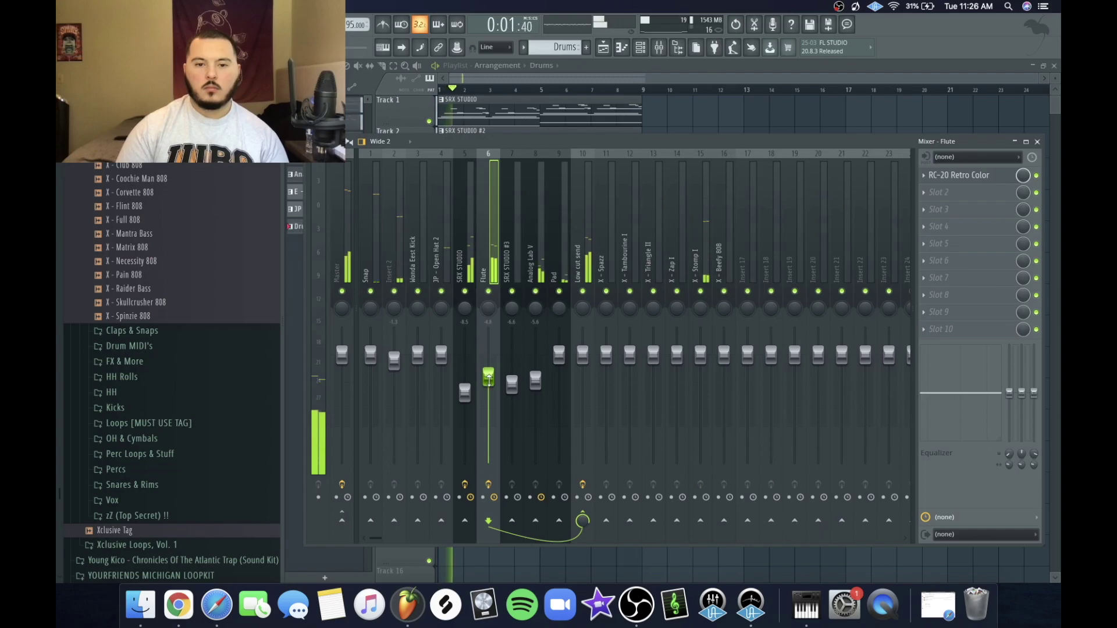
Step: Pan SRX STUDIO and Pad slightly left and Flute and Analog Lab V slightly right, and raise the Analog Lab V level
left_click(467, 317)
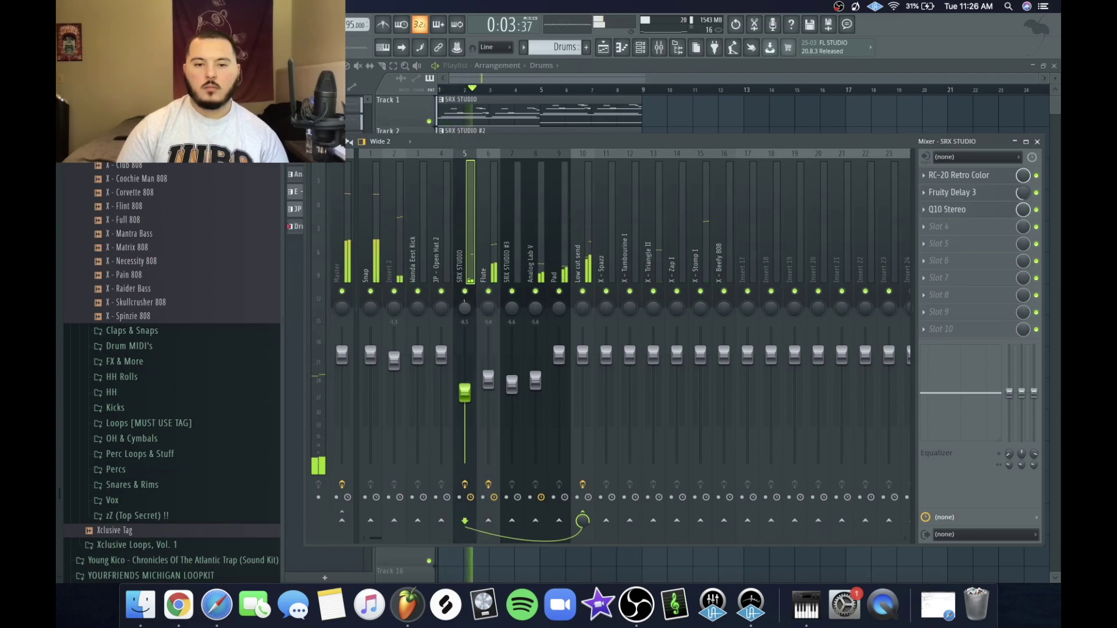
left_click(488, 317)
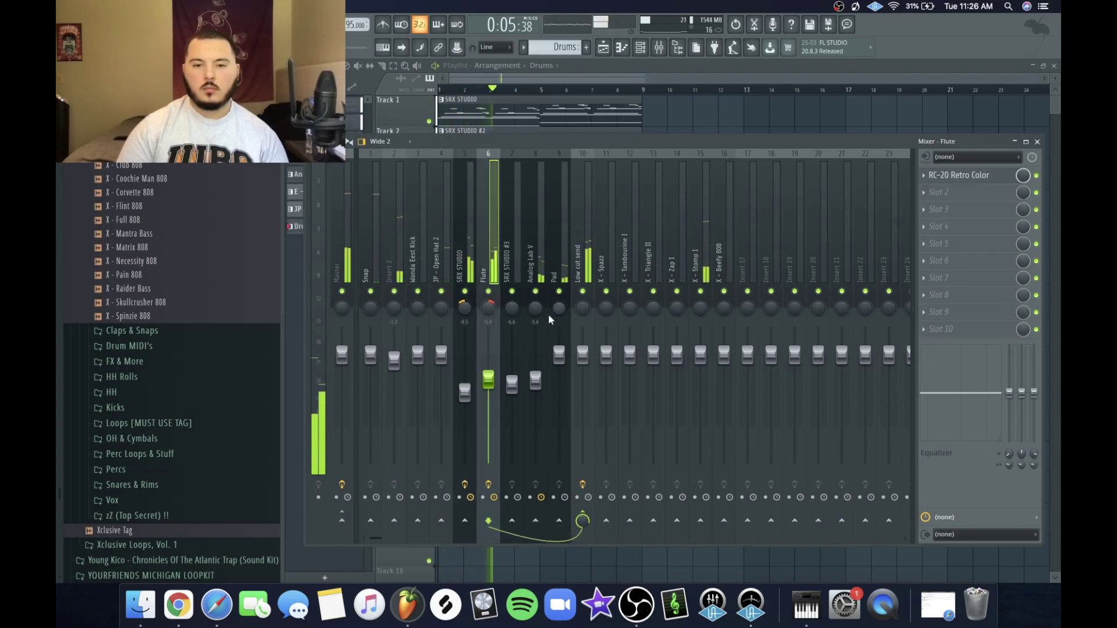
left_click(533, 309)
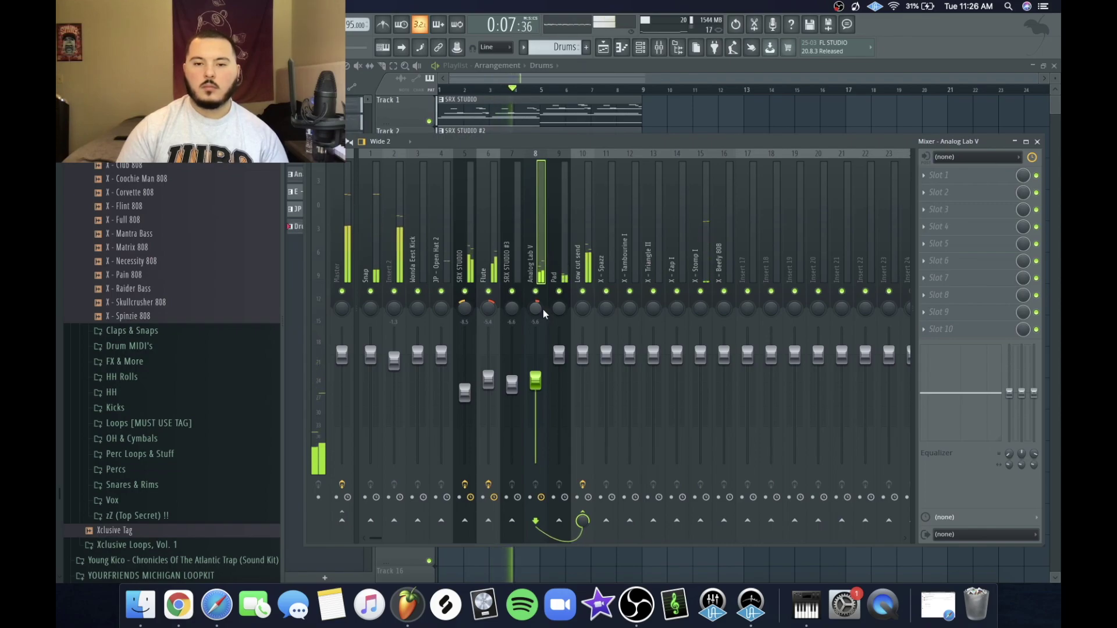
left_click(558, 308)
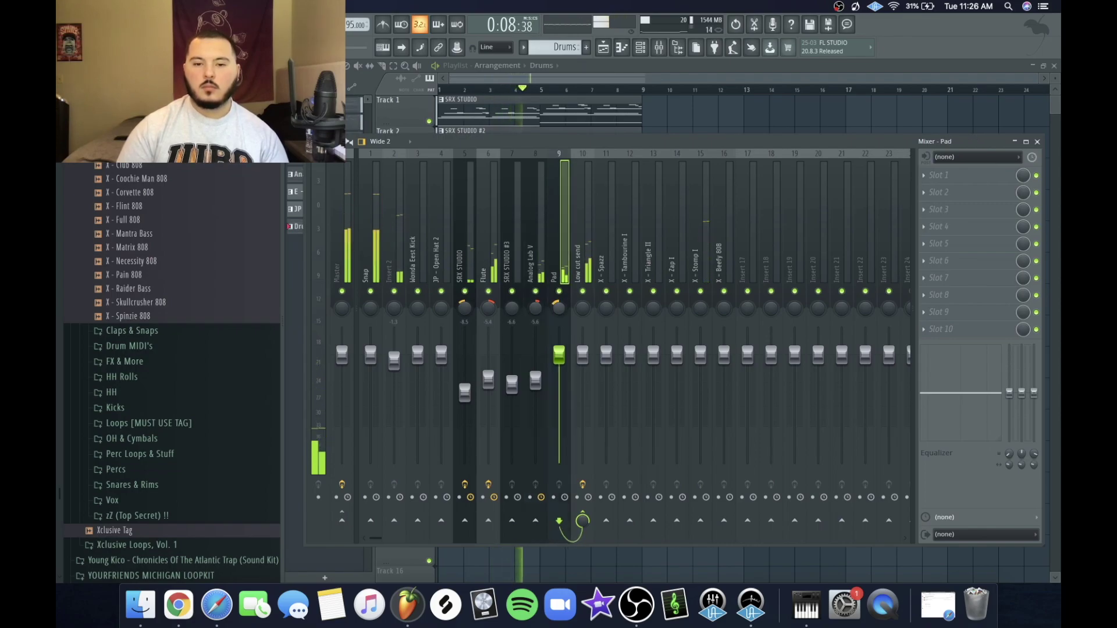
left_click(536, 309)
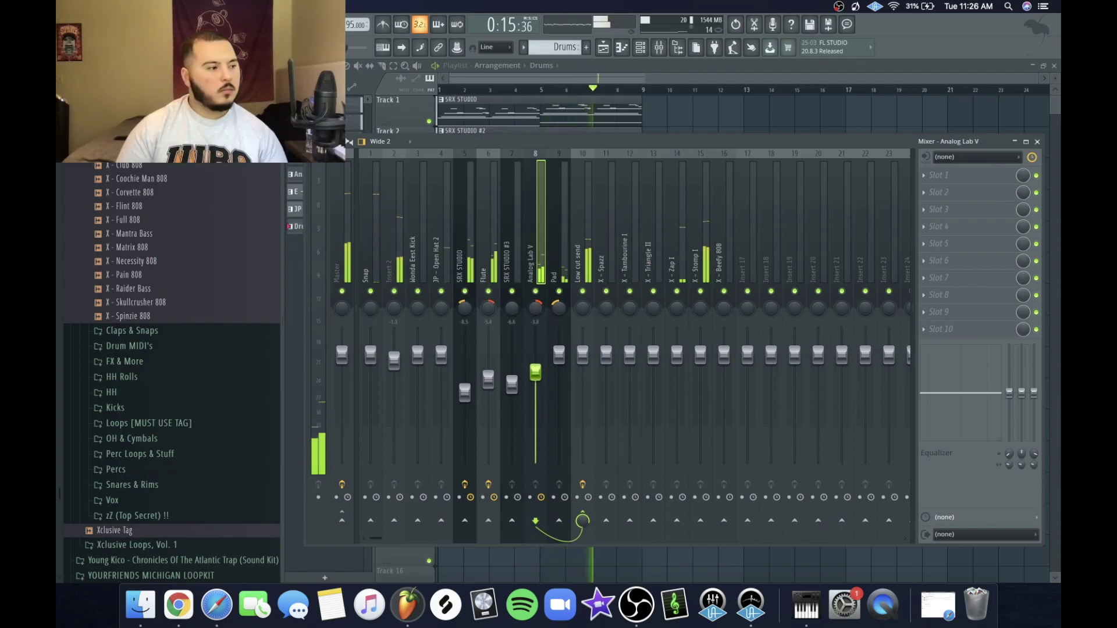
Step: Lower the levels of the Low cut send and Insert 2 mixer tracks slightly and close the mixer
left_click_drag(582, 354, 582, 363)
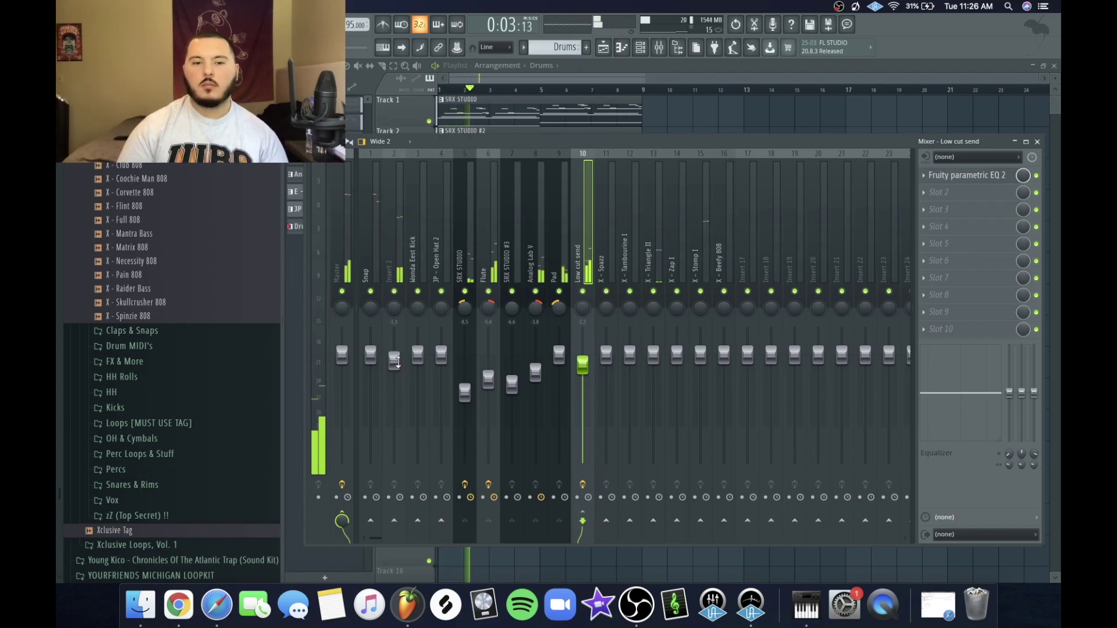
left_click_drag(394, 360, 394, 364)
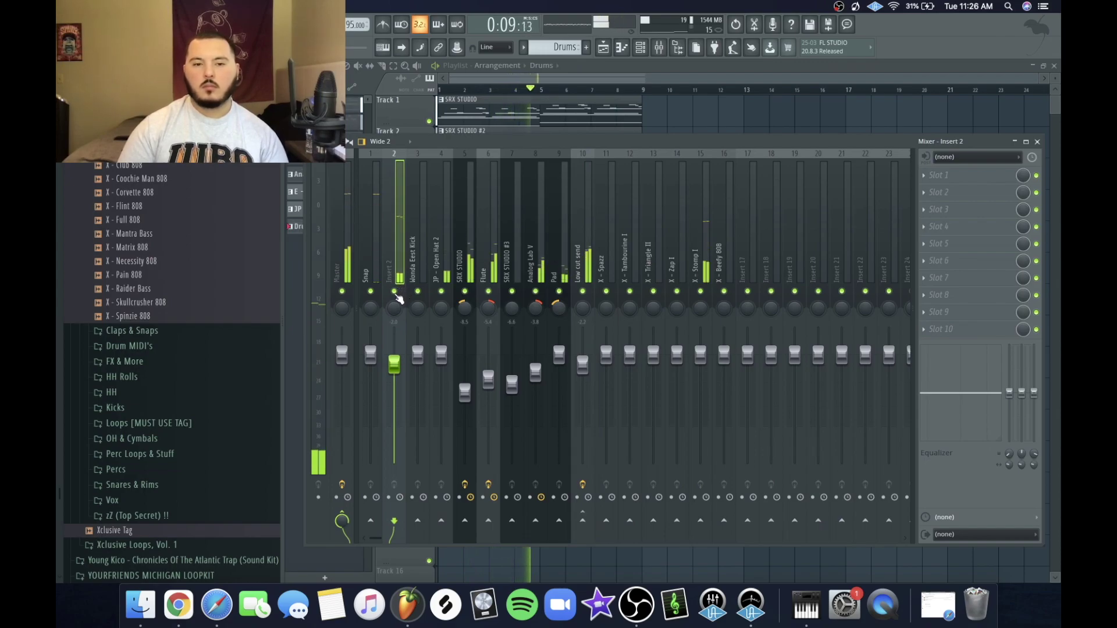
key("F9")
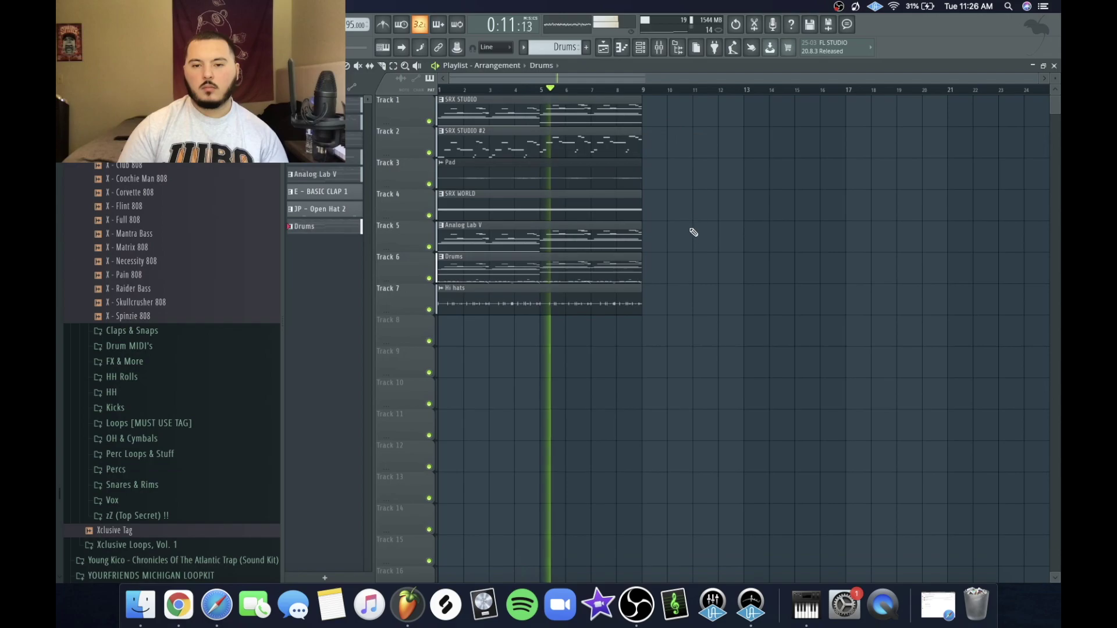
Step: Open the X - Beefy 808 channel in the piano roll and place a short F# note at the start of bar 1
left_click(641, 48)
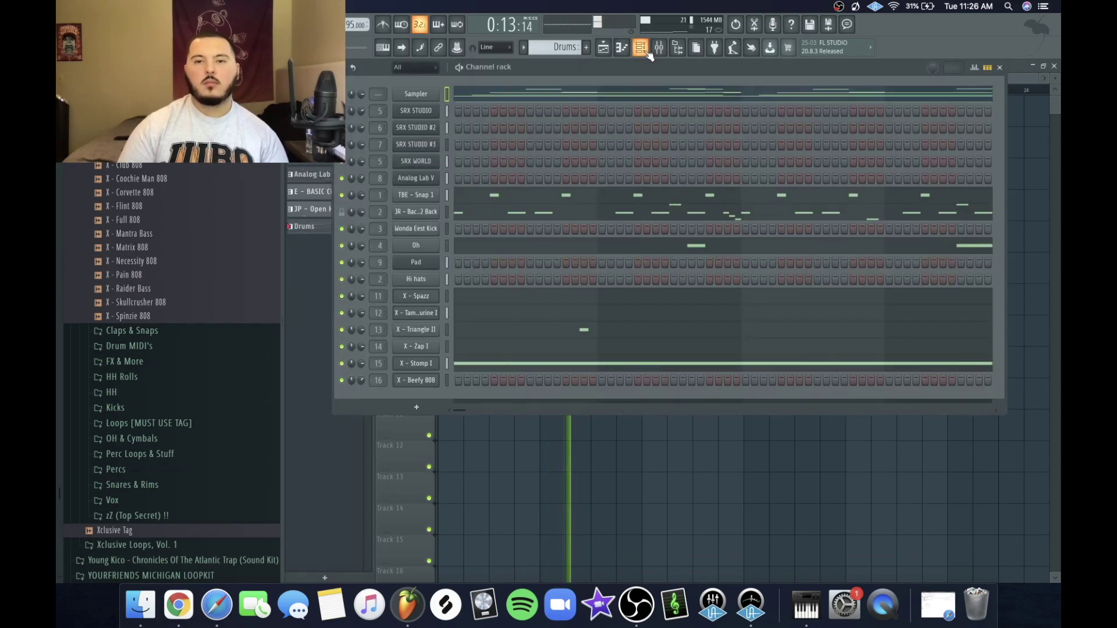
right_click(431, 384)
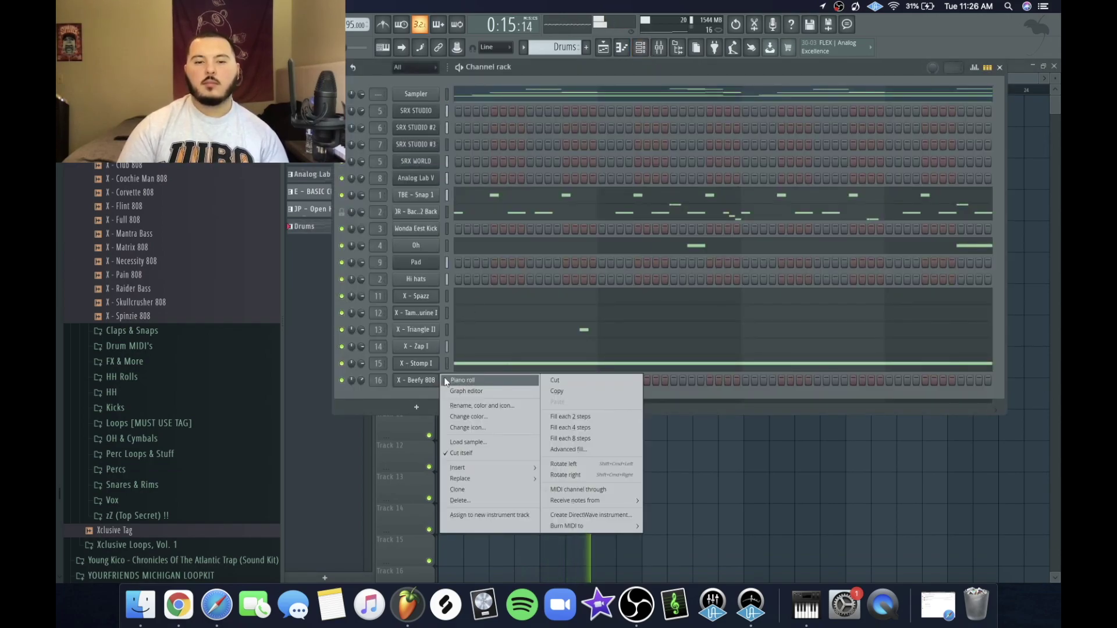
left_click(444, 377)
scroll(418, 344, "down", 3)
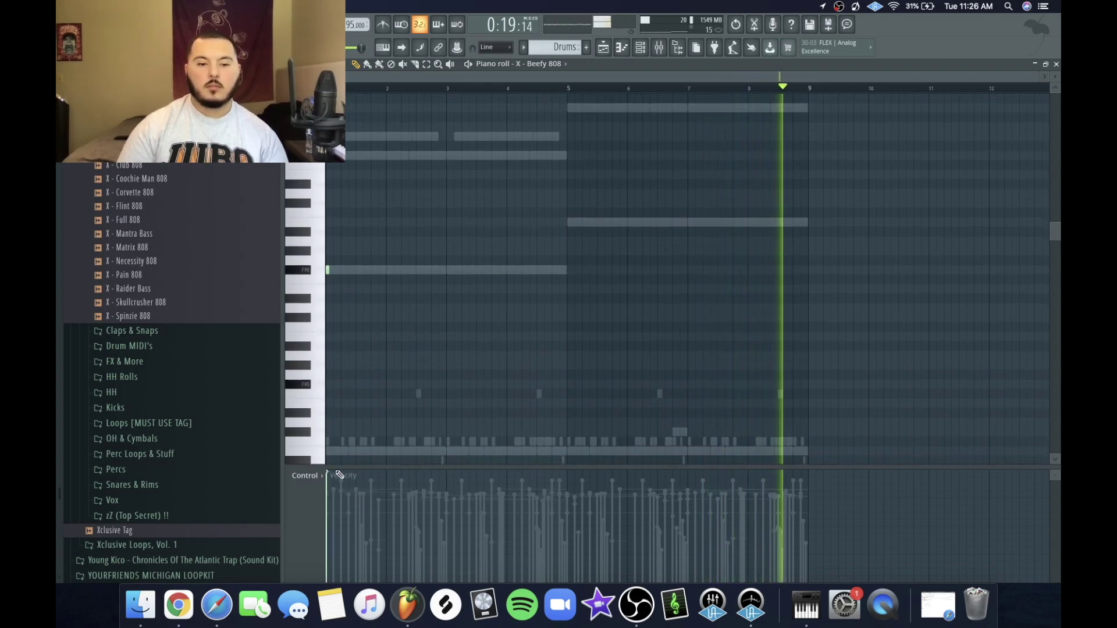
Step: Add a second short F# note in bar 1 and another just before the middle of bar 2, checking them with playback
key("space")
scroll(347, 372, "up", 3)
key("space")
left_click(390, 270)
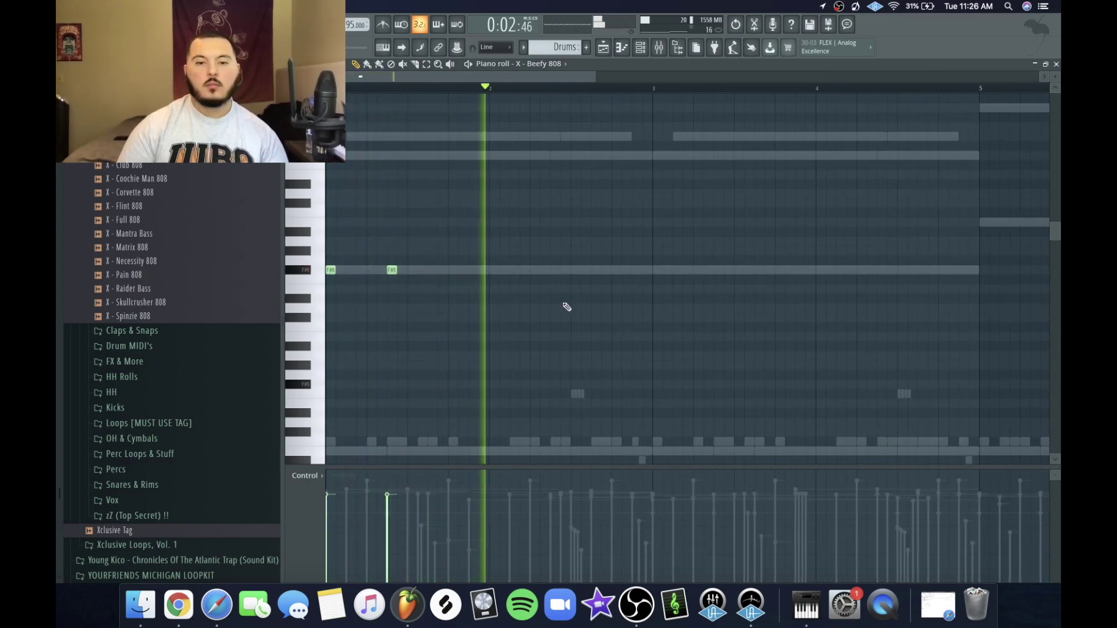
scroll(589, 282, "up", 3)
key("space")
key("space")
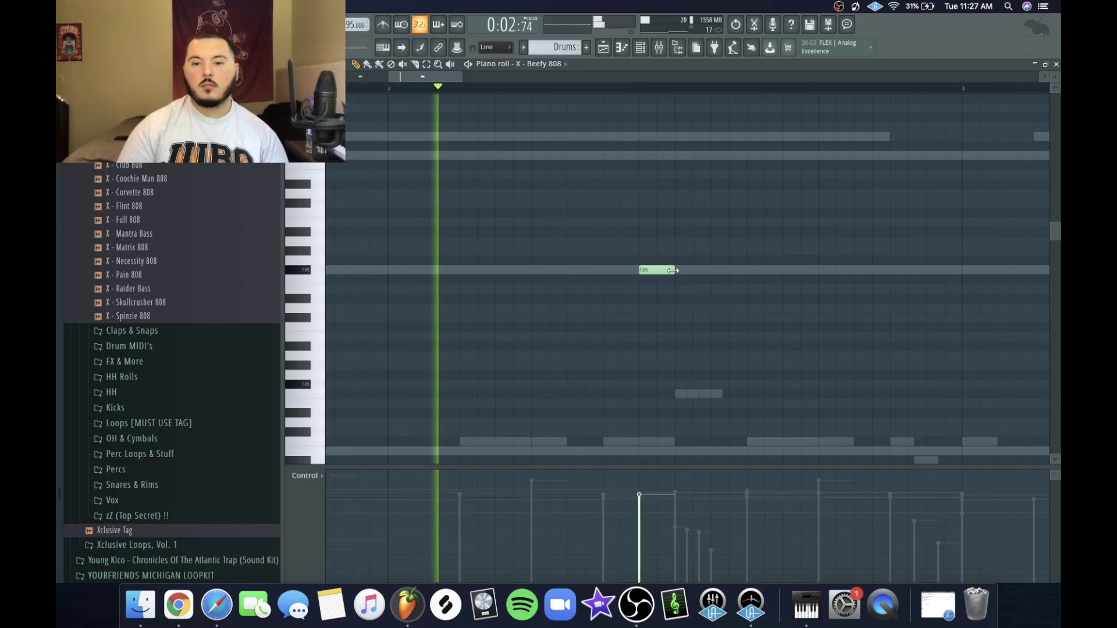
key("space")
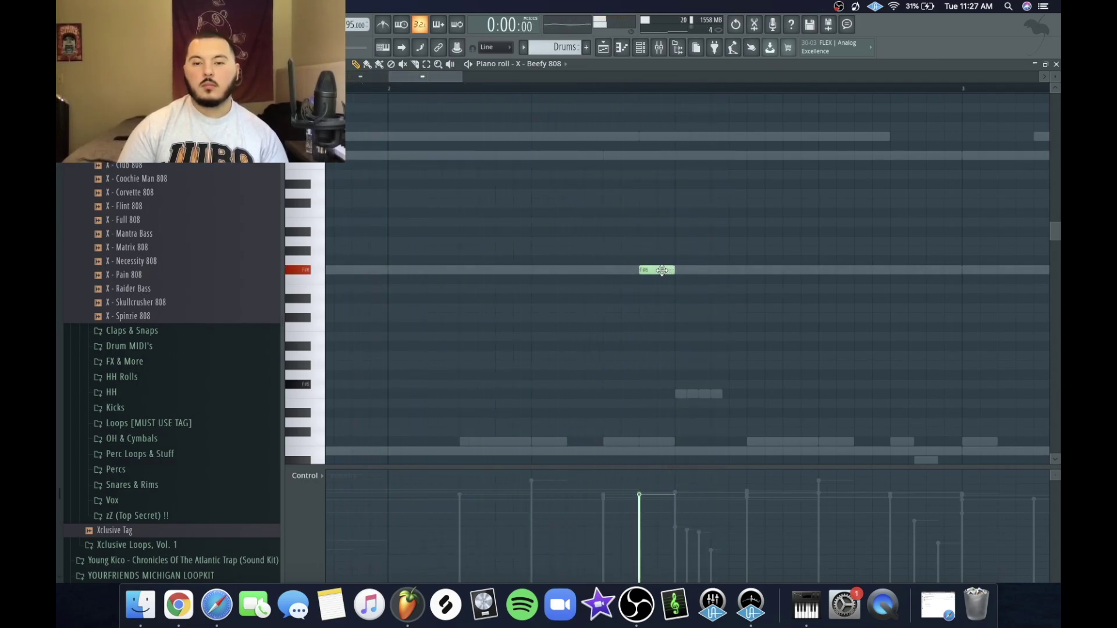
Step: Move the X - Beefy 808 notes up one octave and play the pattern
left_click_drag(656, 226, 651, 163)
scroll(661, 320, "up", 3)
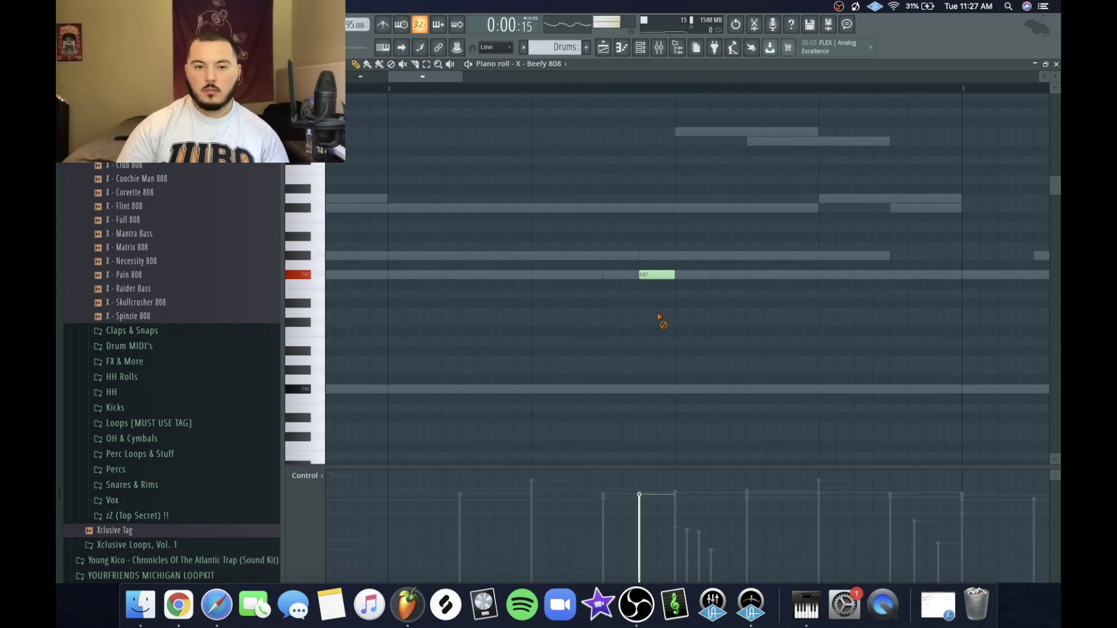
scroll(610, 309, "down", 5)
key("space")
Step: Raise the 808 note in bar 2 to G# and add an F# note directly after it
scroll(550, 307, "up", 4)
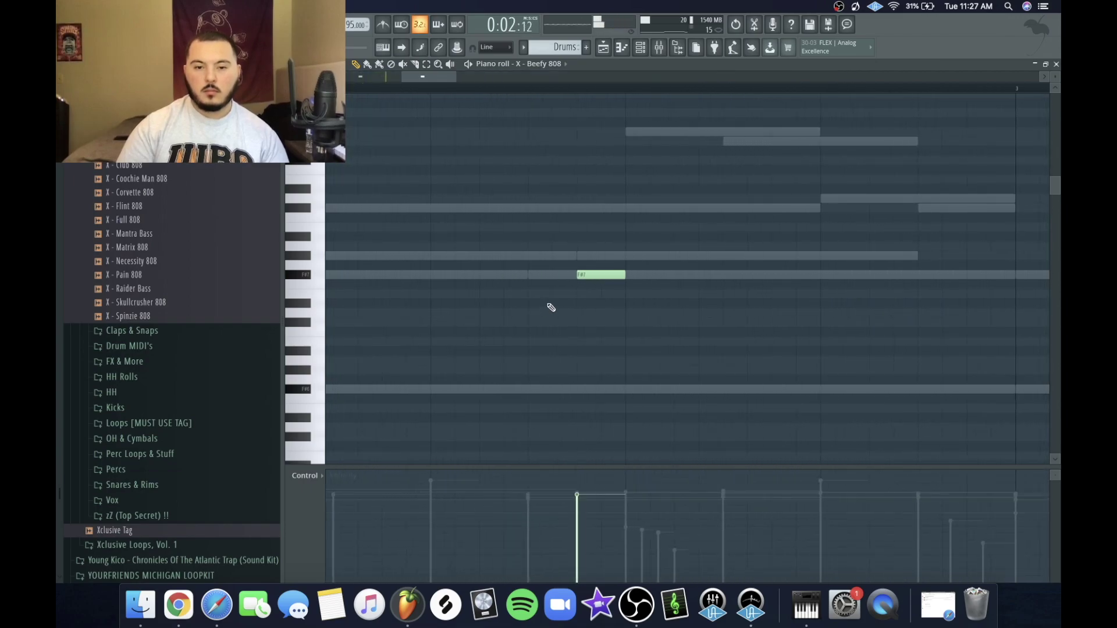
left_click_drag(582, 274, 582, 255)
left_click(628, 274)
key("space")
Step: Extend the 808 line with another short F# note in bar 3 and replay the pattern
scroll(822, 277, "down", 3)
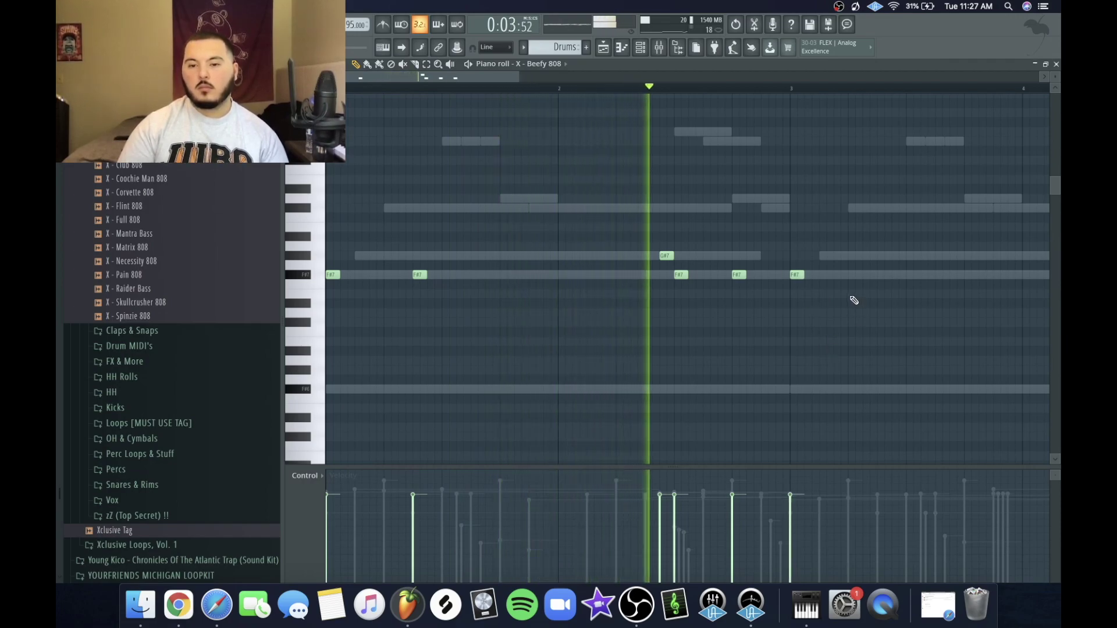
scroll(723, 269, "down", 1)
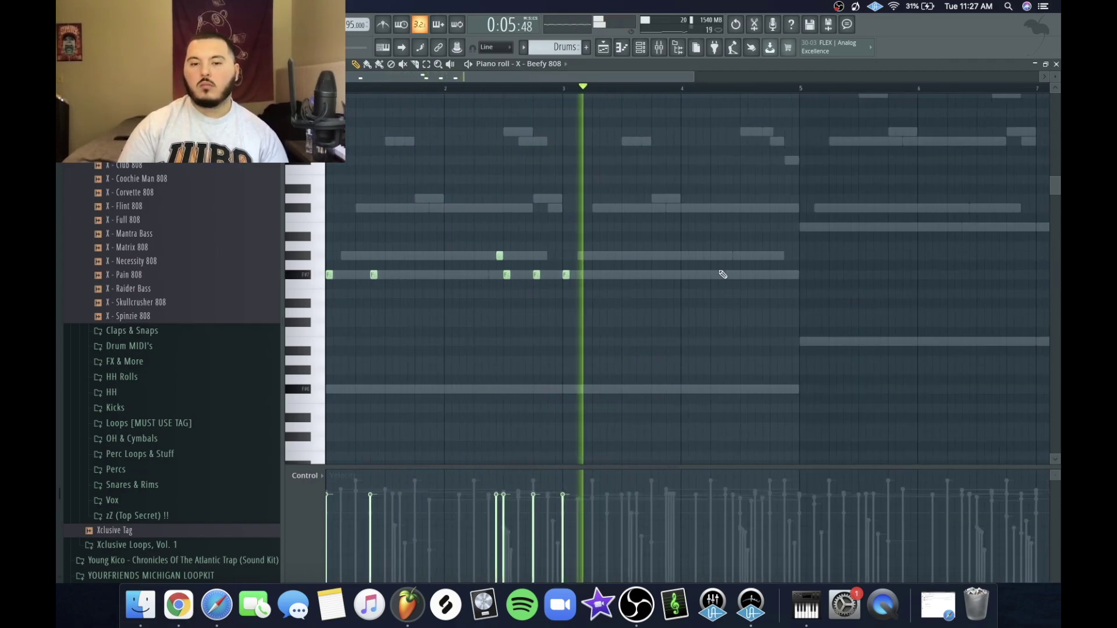
key("space")
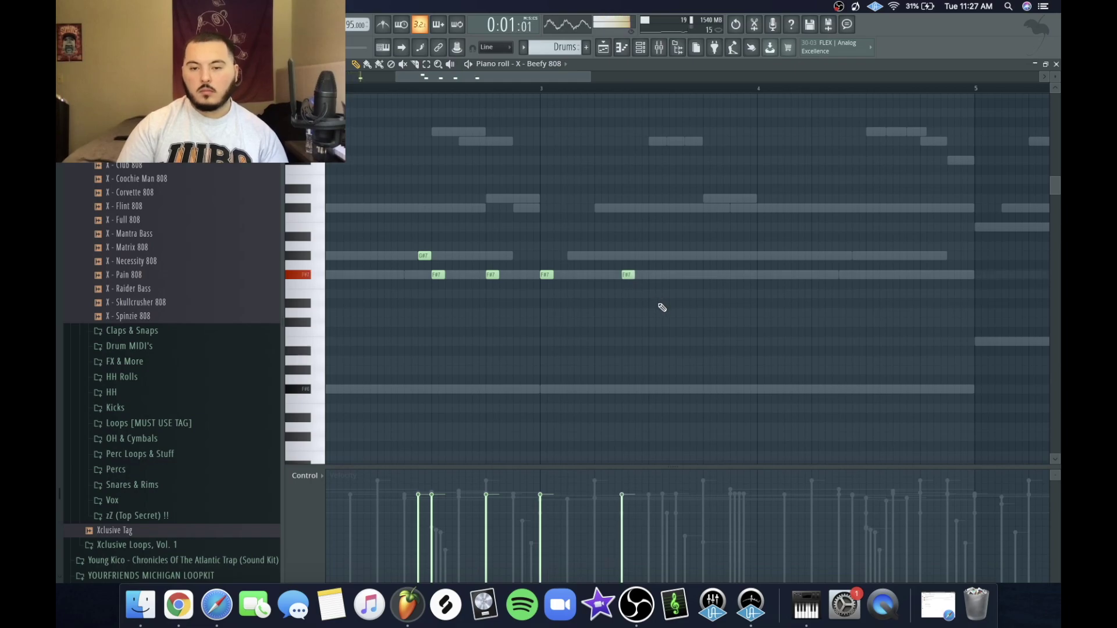
Step: Add another short F# note in the second half of bar 3 of the 808 line and replay the pattern
scroll(662, 307, "down", 2)
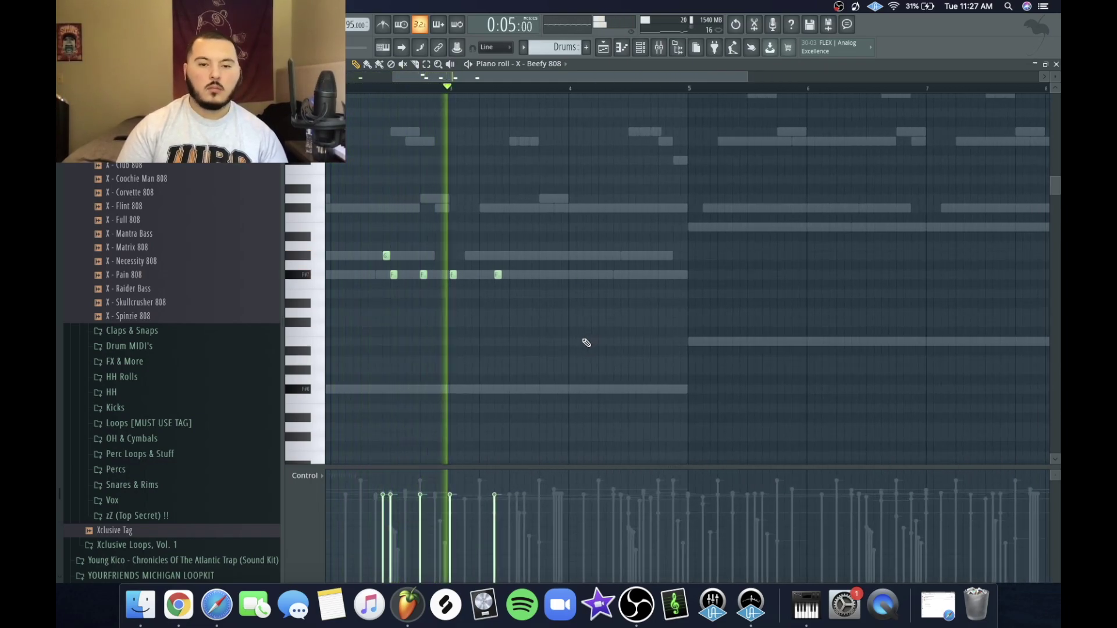
scroll(526, 279, "up", 2)
left_click(526, 275)
key("space")
key("space")
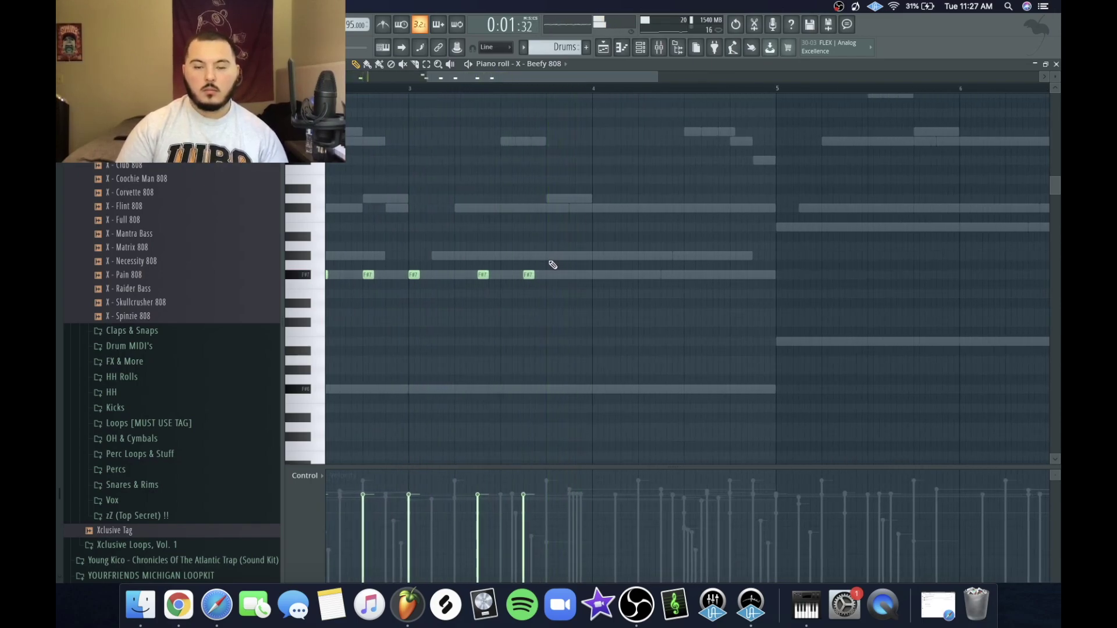
Step: Add a run of short C#, G# and F# notes leading into the start of bar 4 and check it with playback
scroll(553, 264, "up", 2)
scroll(581, 216, "up", 2)
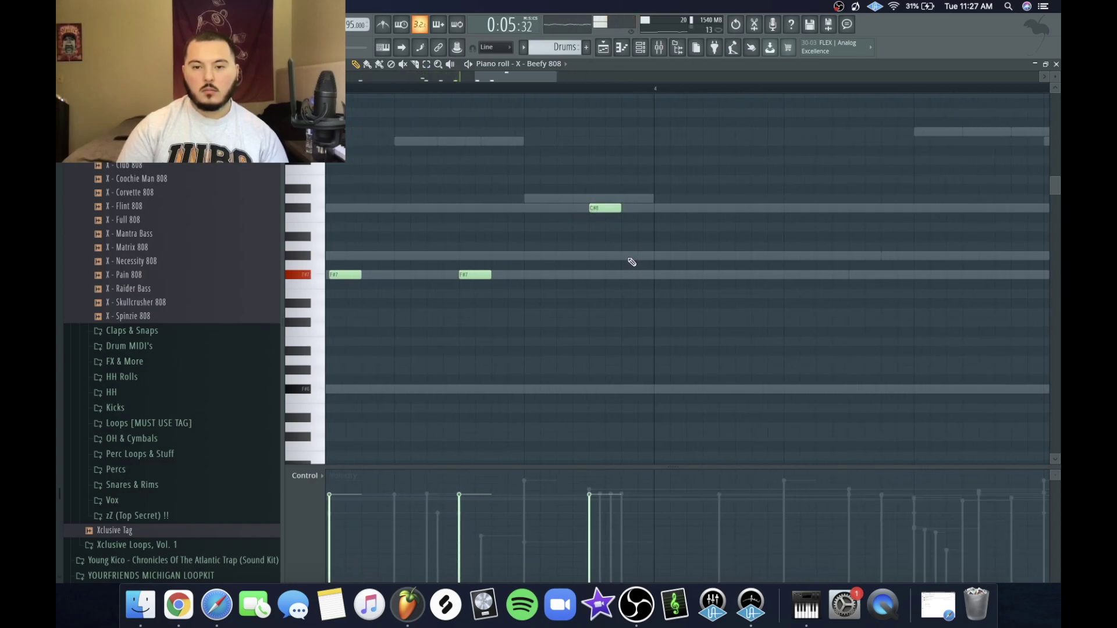
left_click(657, 275)
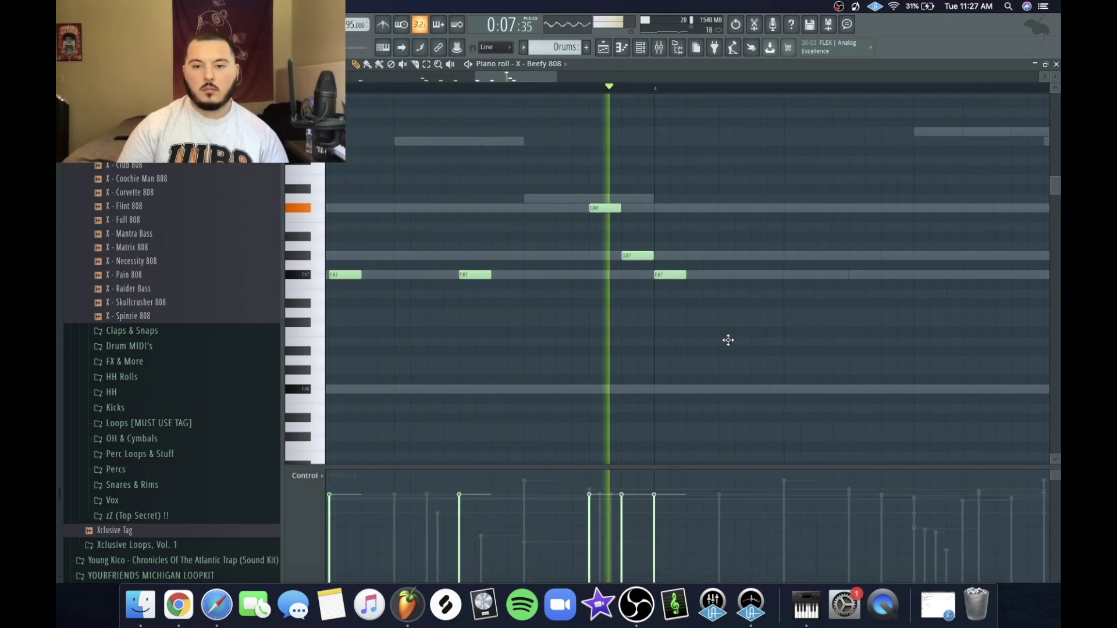
scroll(728, 341, "down", 2)
key("space")
Step: Add a short G# and four short F# notes in bar 4, and lengthen the 808 notes to fill the gaps between them
scroll(605, 285, "down", 1)
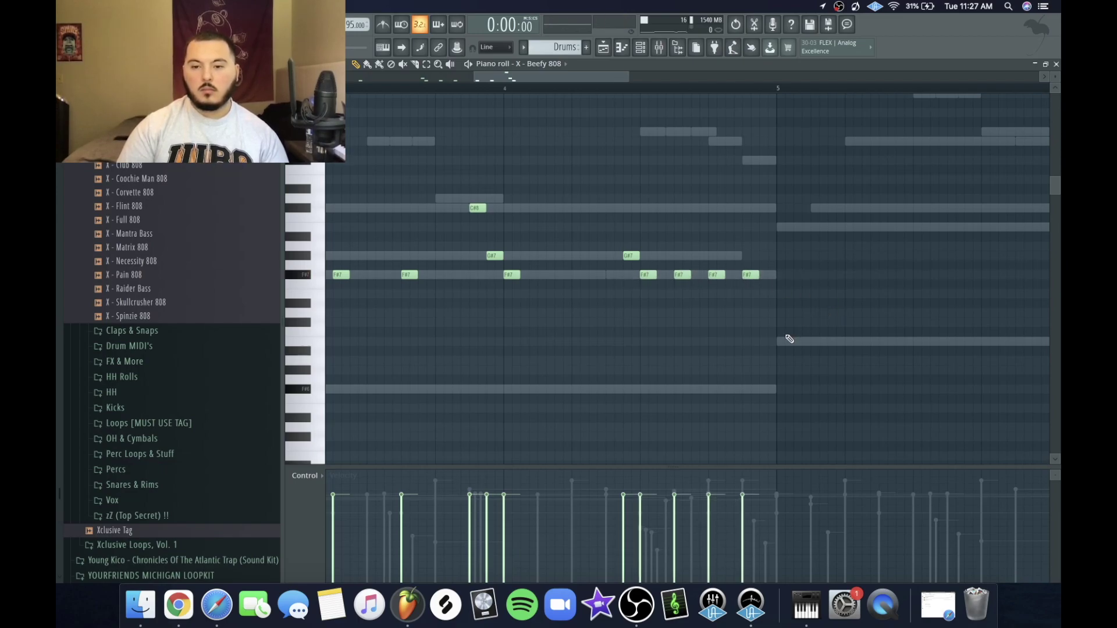
scroll(788, 337, "down", 3)
key("space")
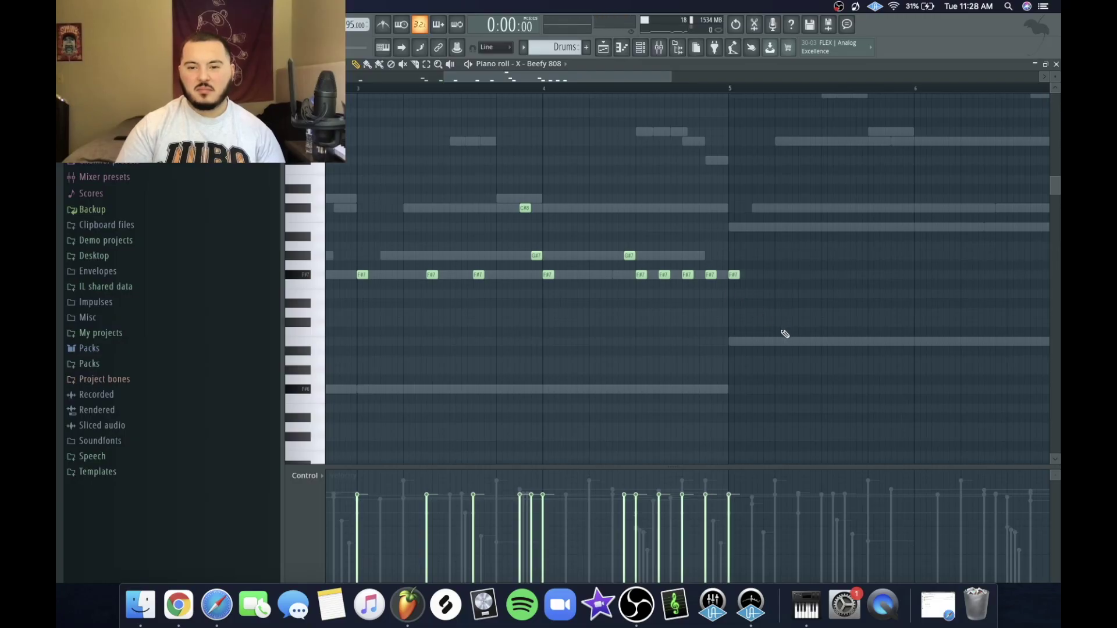
key("super+z")
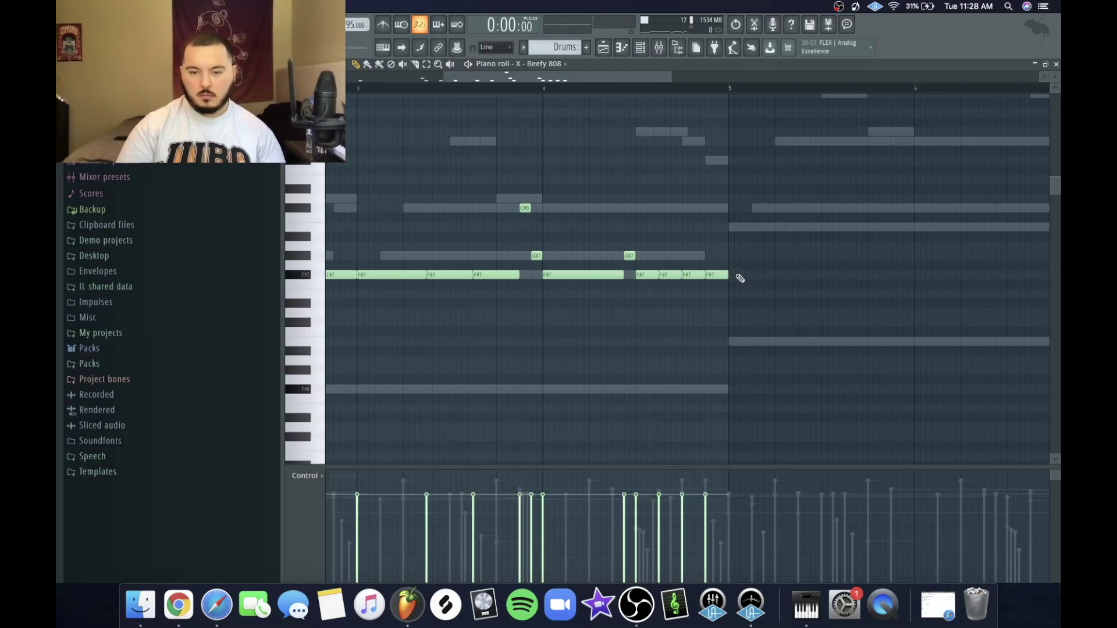
Step: Duplicate the four-bar 808 line into bars 5–8 and raise the copy five semitones to B, also trying it an octave lower
key("ctrl+a")
key("ctrl+b")
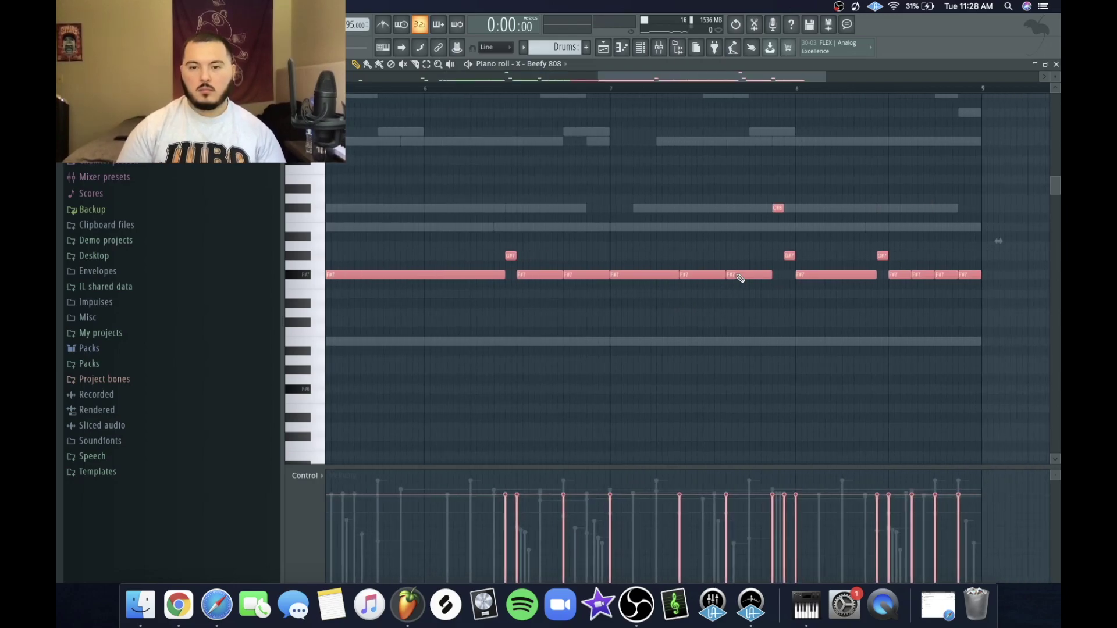
scroll(737, 275, "down", 3)
key("Up")
key("Up")
key("Up")
key("Up")
key("Up")
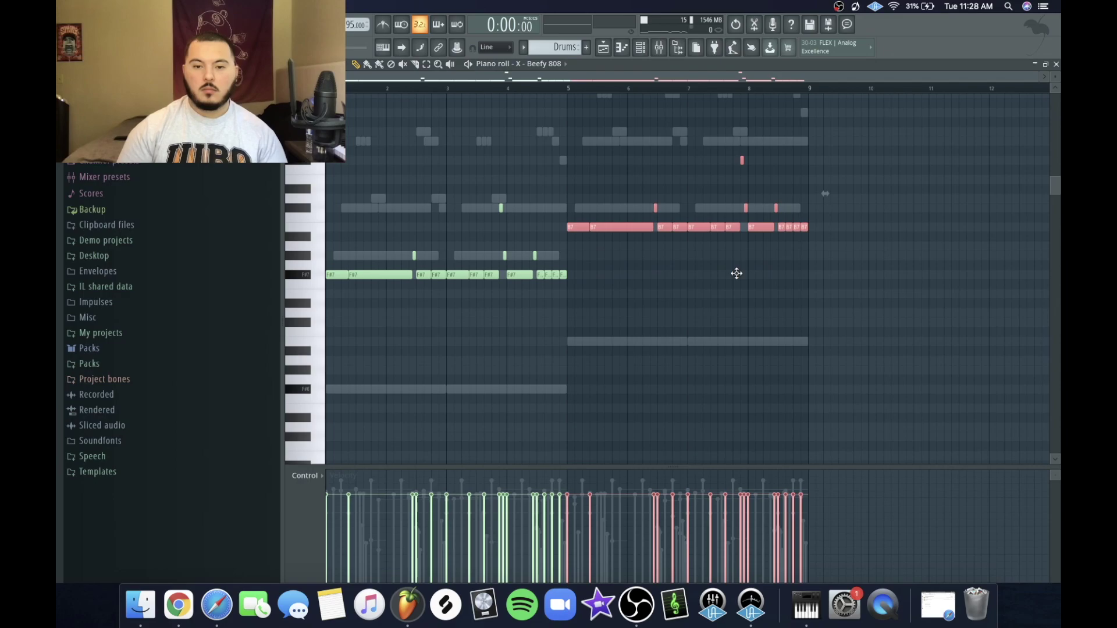
key("ctrl+Down")
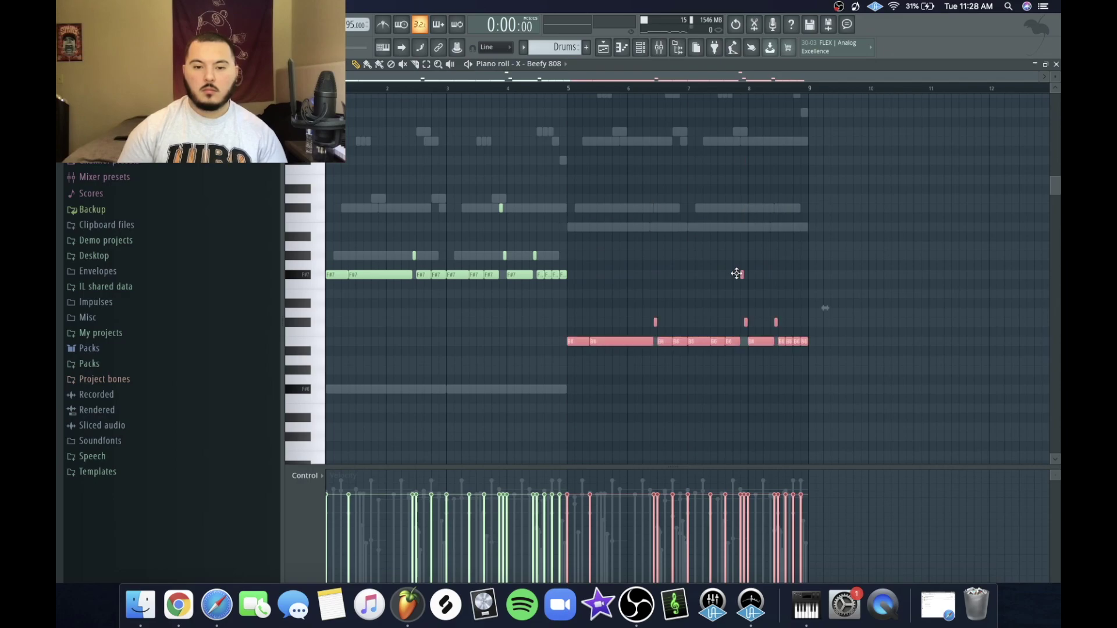
key("ctrl+Up")
Step: Lower all the 808 notes by two octaves and play the pattern
key("ctrl+d")
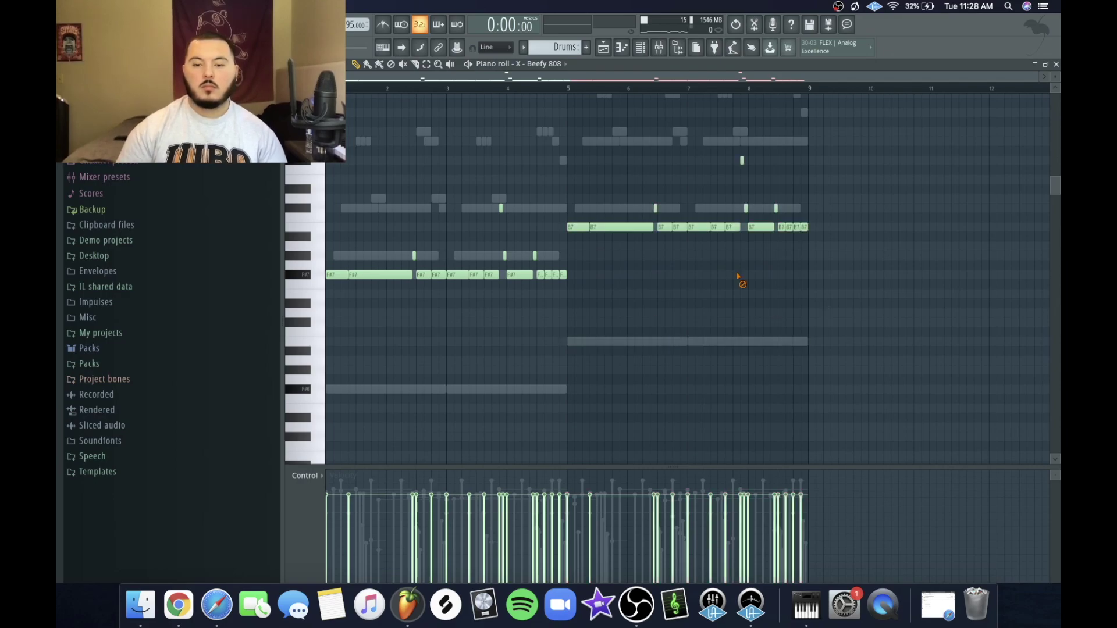
key("ctrl+Down")
key("ctrl+Down")
scroll(746, 269, "down", 5)
key("space")
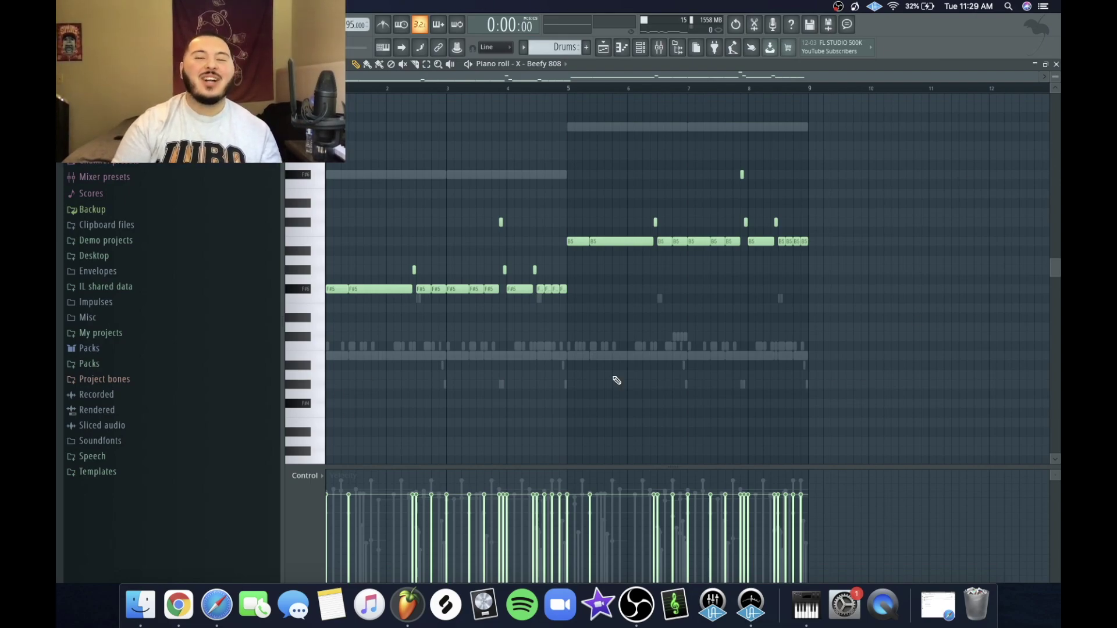
Step: Highlight the four short F# notes at the end of bar 4 and clear the selection
scroll(581, 297, "up", 3)
left_click_drag(611, 302, 481, 288)
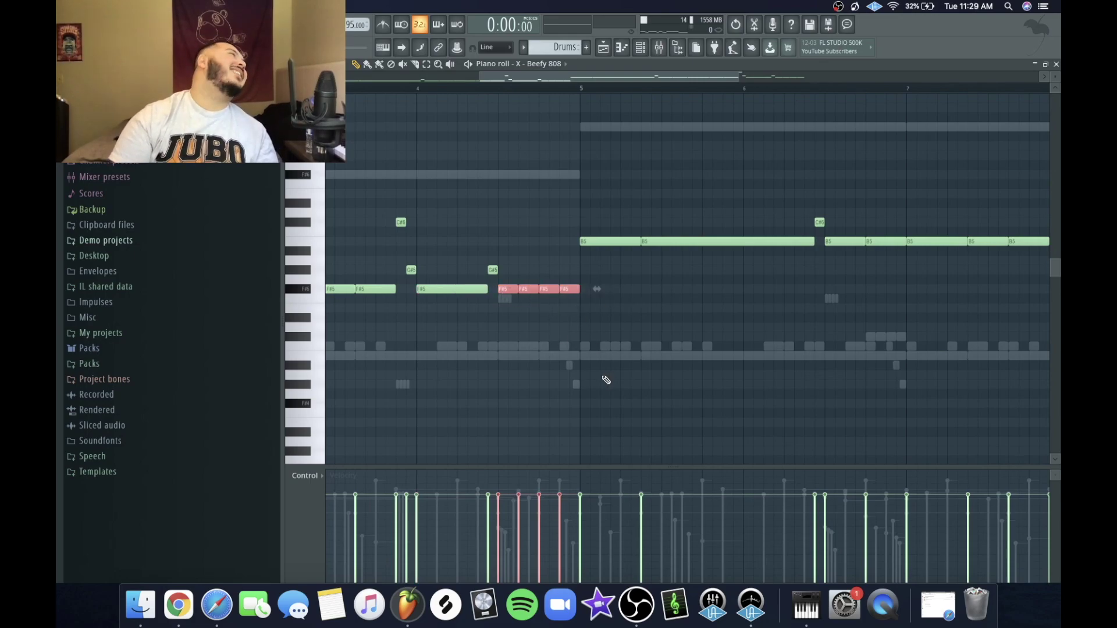
left_click(624, 387)
scroll(558, 356, "down", 3)
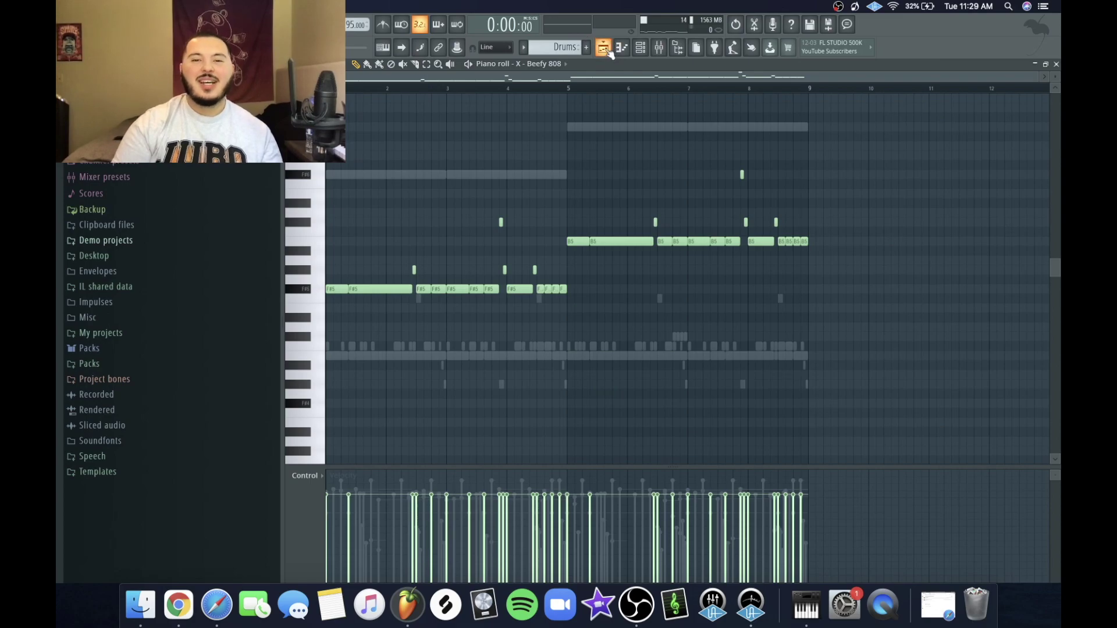
Step: Copy the X - Beefy 808 notes into the Wonda Eest Kick channel and open the kick's piano roll
left_click(642, 49)
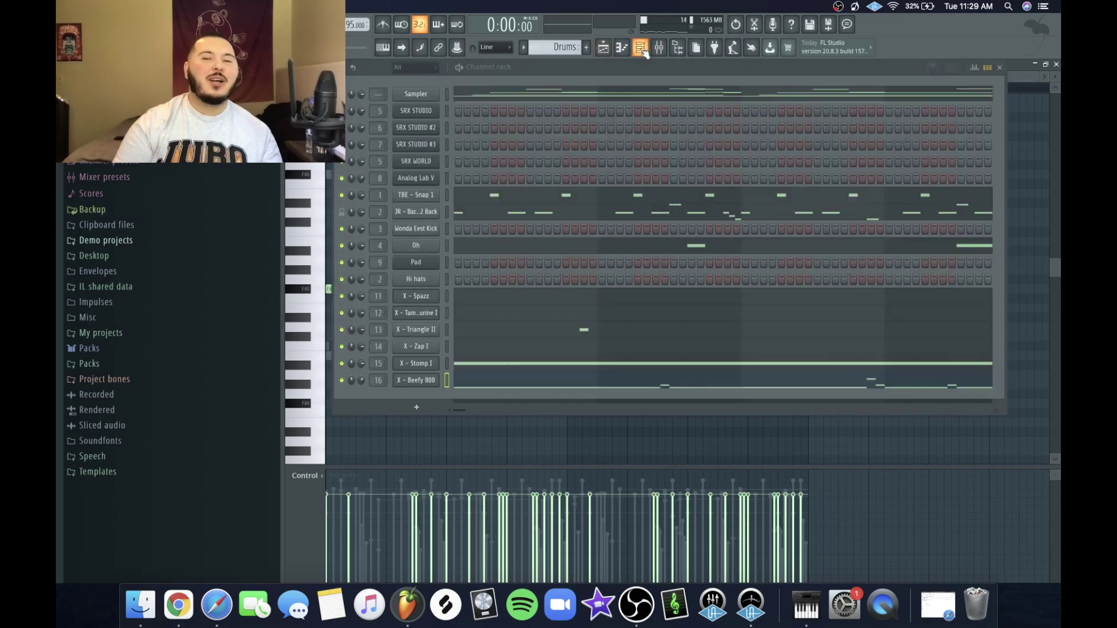
right_click(432, 381)
left_click(555, 391)
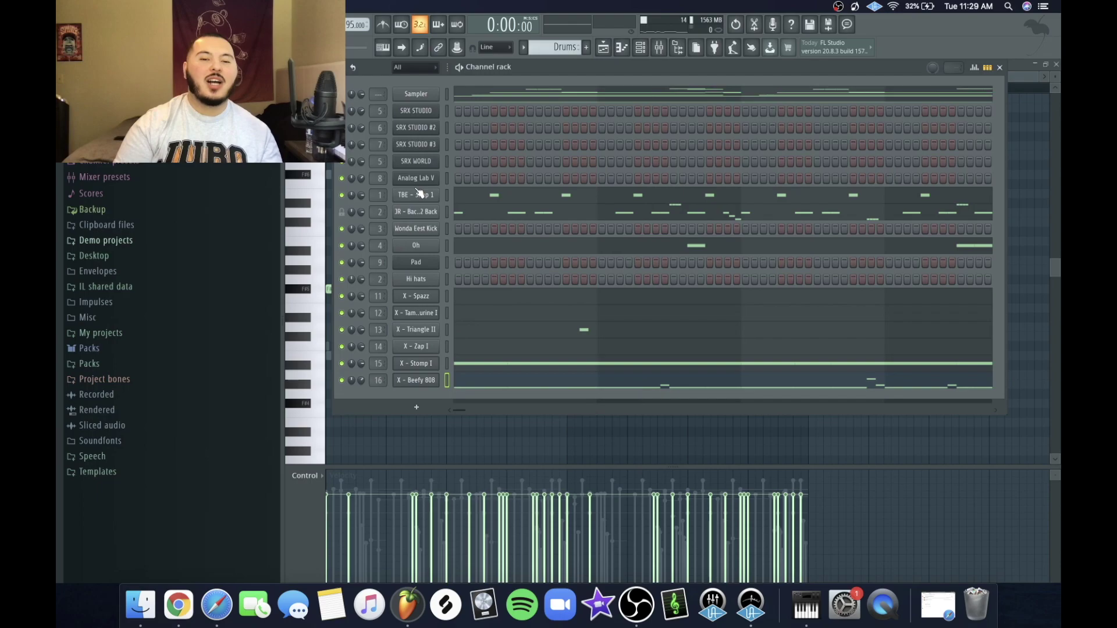
right_click(419, 228)
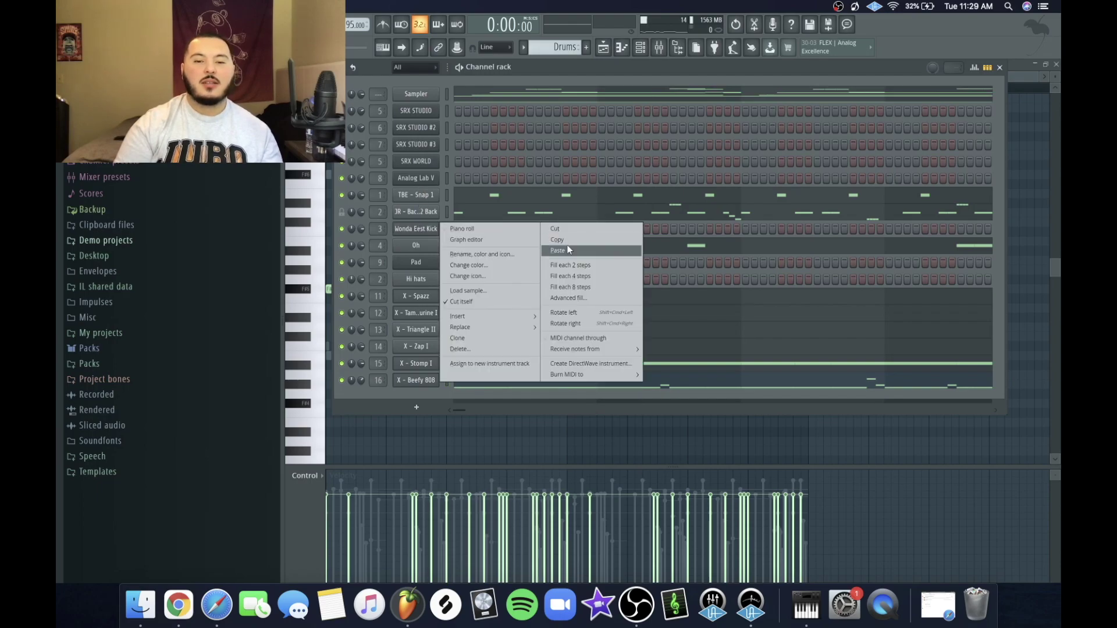
left_click(558, 250)
left_click(552, 234)
Step: Delete the short higher accent notes from the kick pattern, keeping only its F# and B notes
scroll(386, 356, "up", 3)
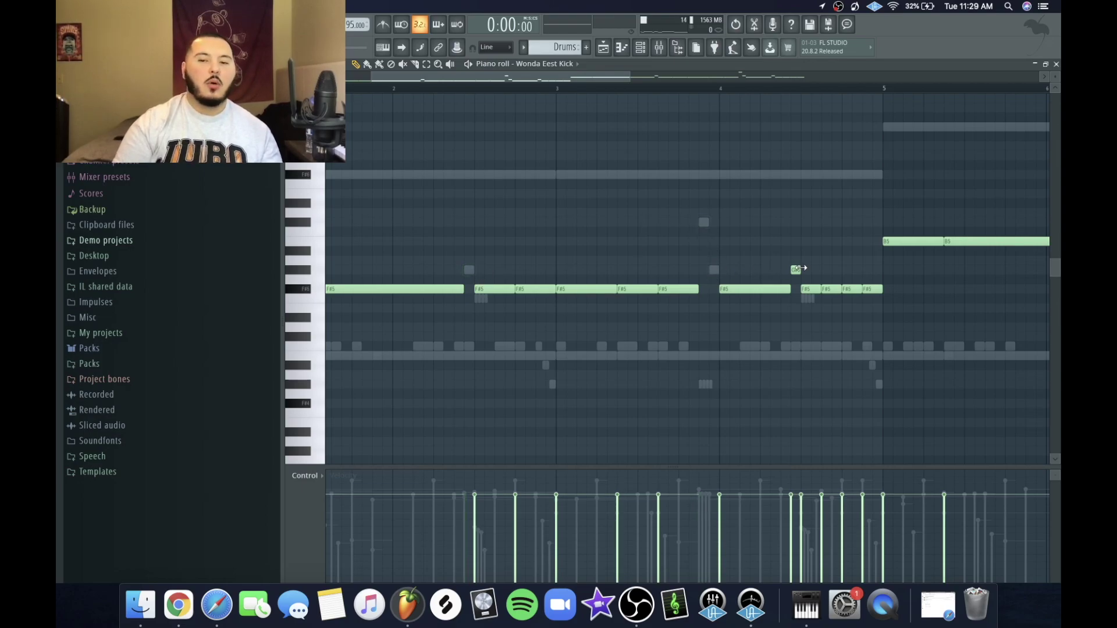
scroll(402, 273, "down", 3)
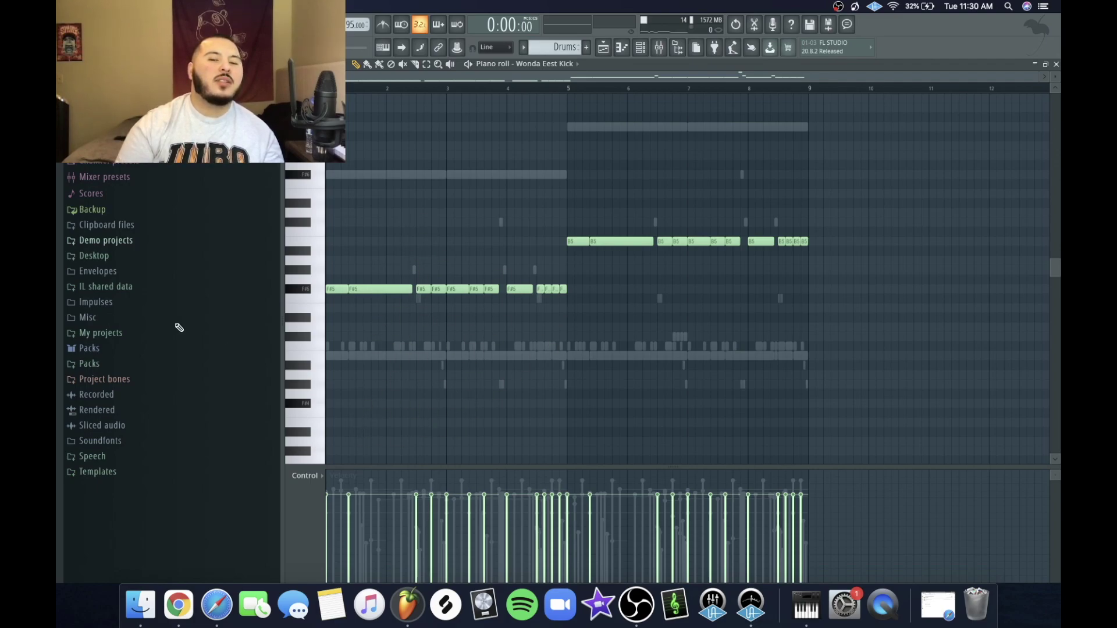
scroll(371, 280, "up", 3)
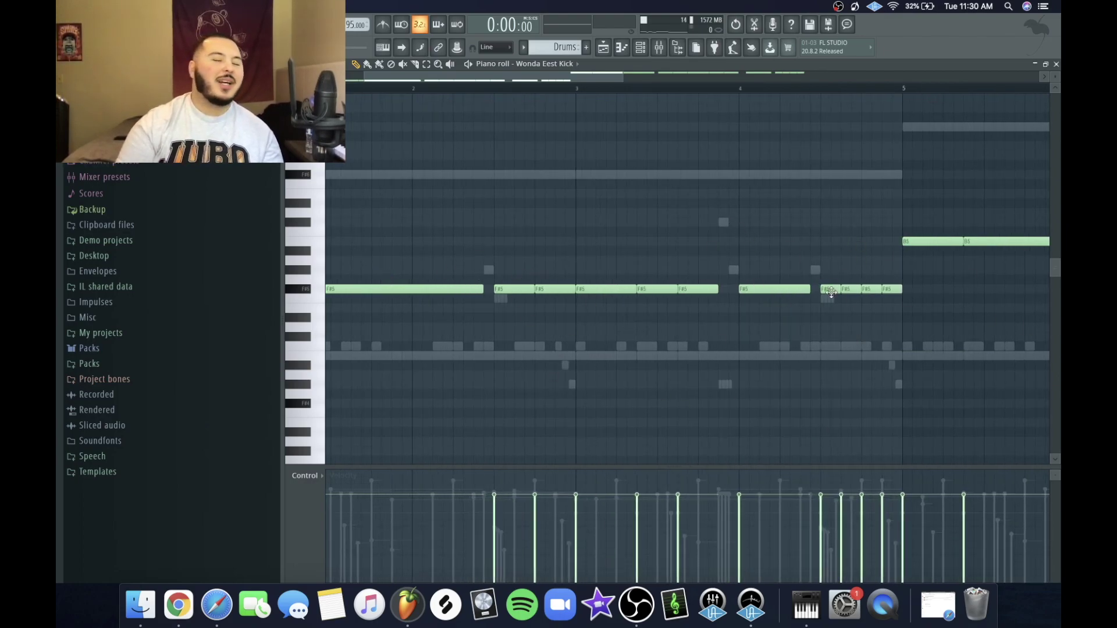
left_click(484, 270)
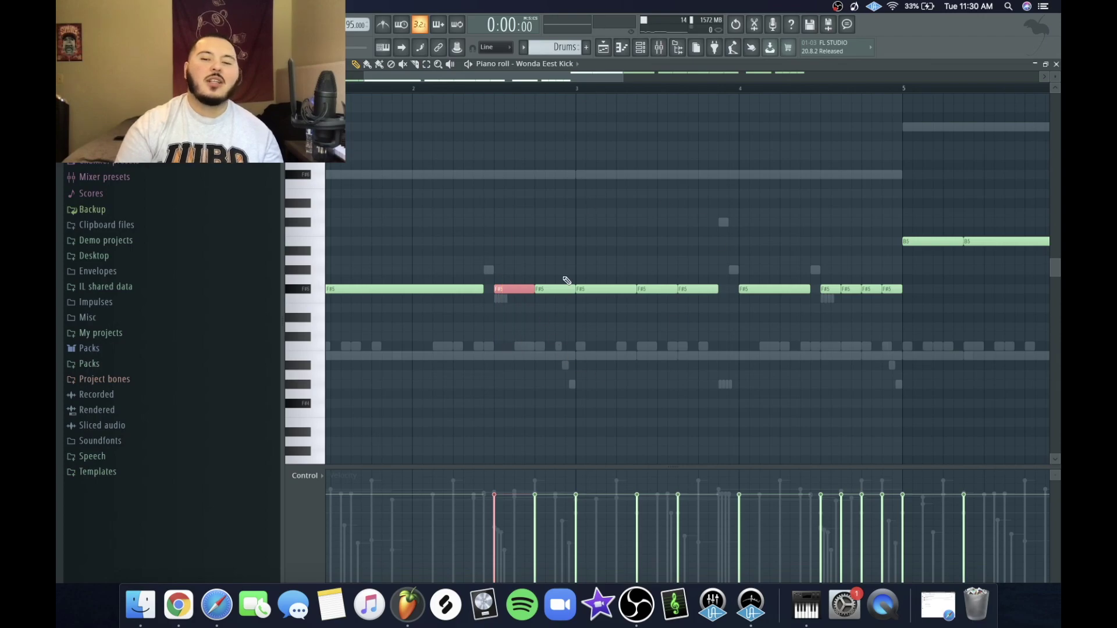
scroll(606, 207, "down", 3)
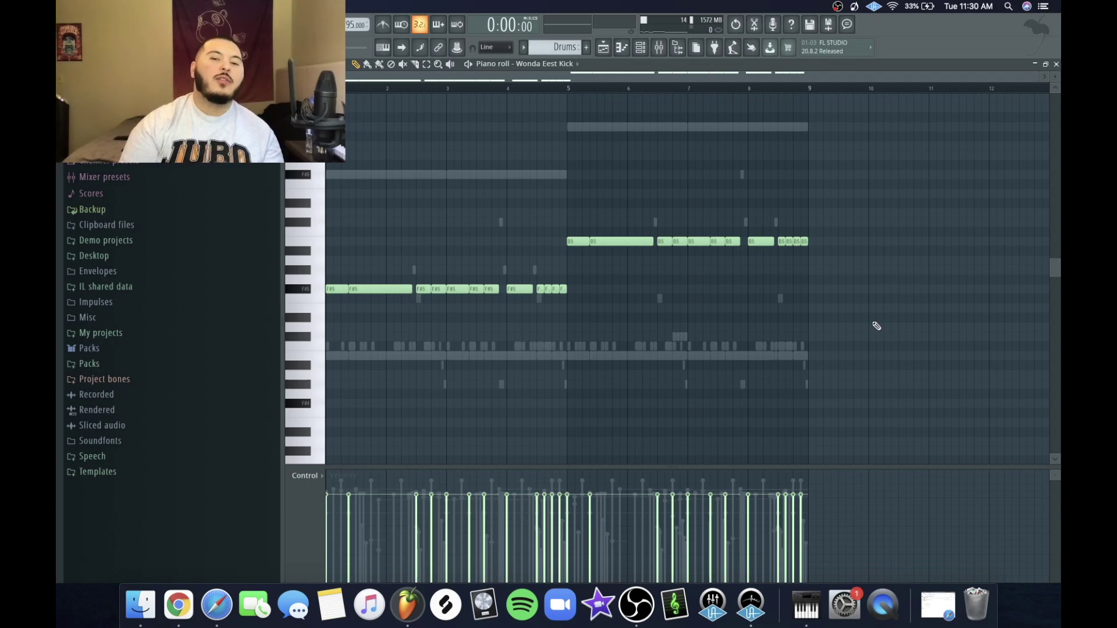
Step: Limit all the kick notes to C5 and play the full pattern with the mixer open
key("alt+k")
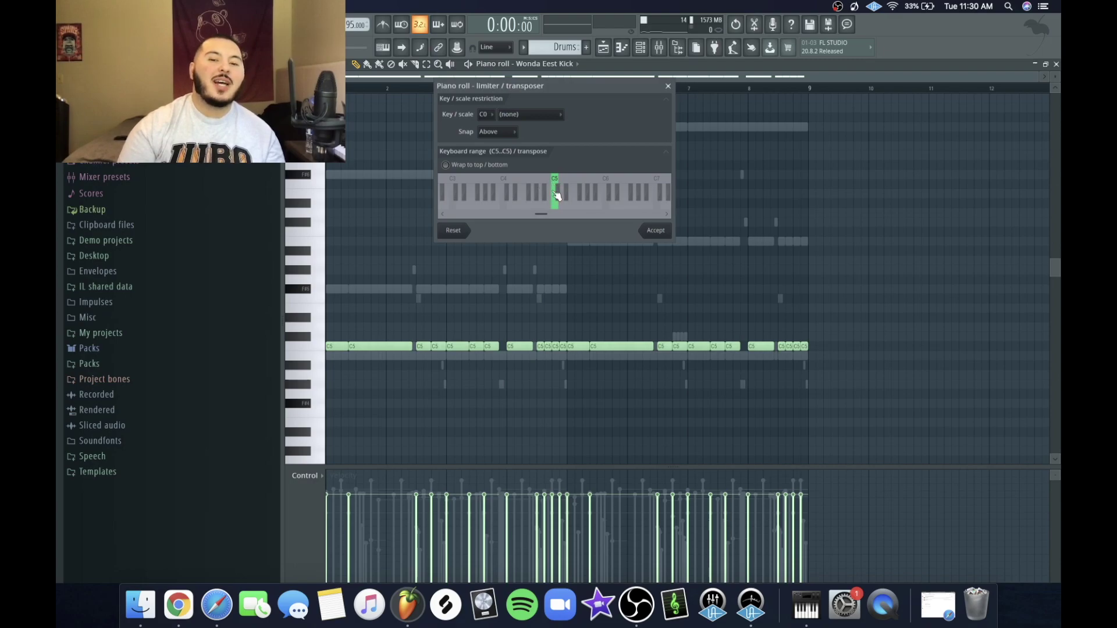
left_click(655, 230)
key("F9")
key("space")
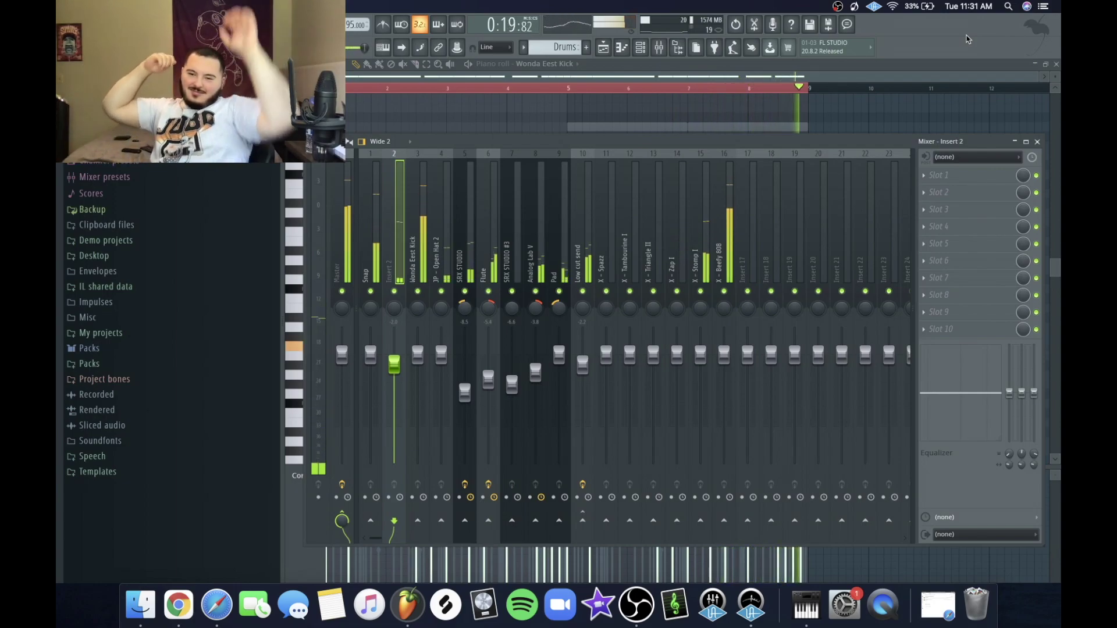
key("space")
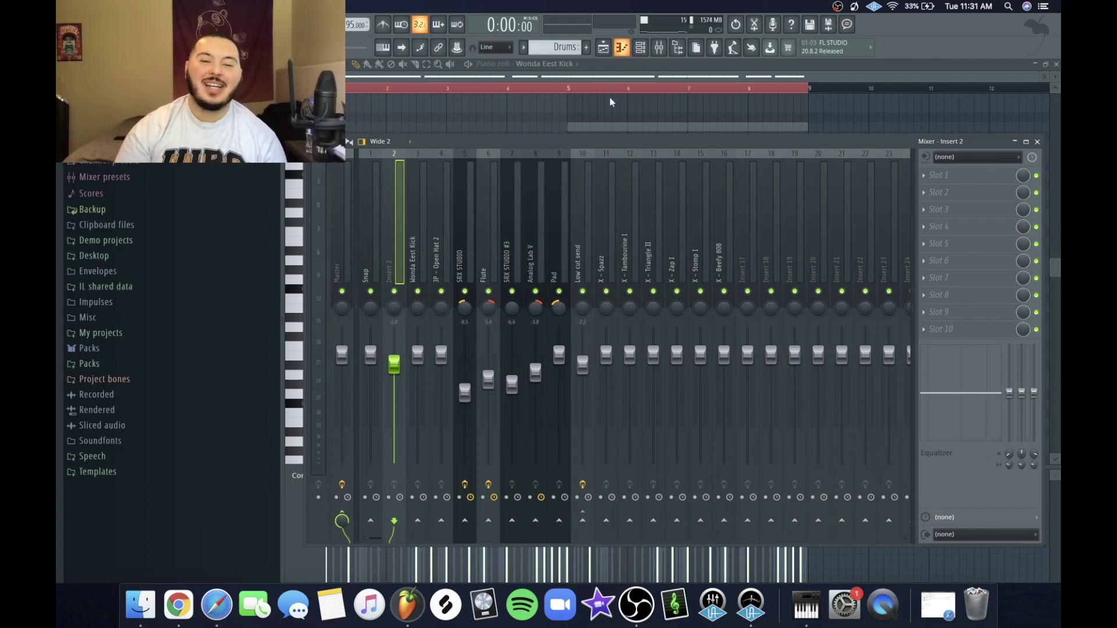
Step: Run Ozone 8 Elements' Master Assistant on the master with the Streaming target, accept its suggestion and reduce the band 1 low-shelf cut
left_click(418, 221)
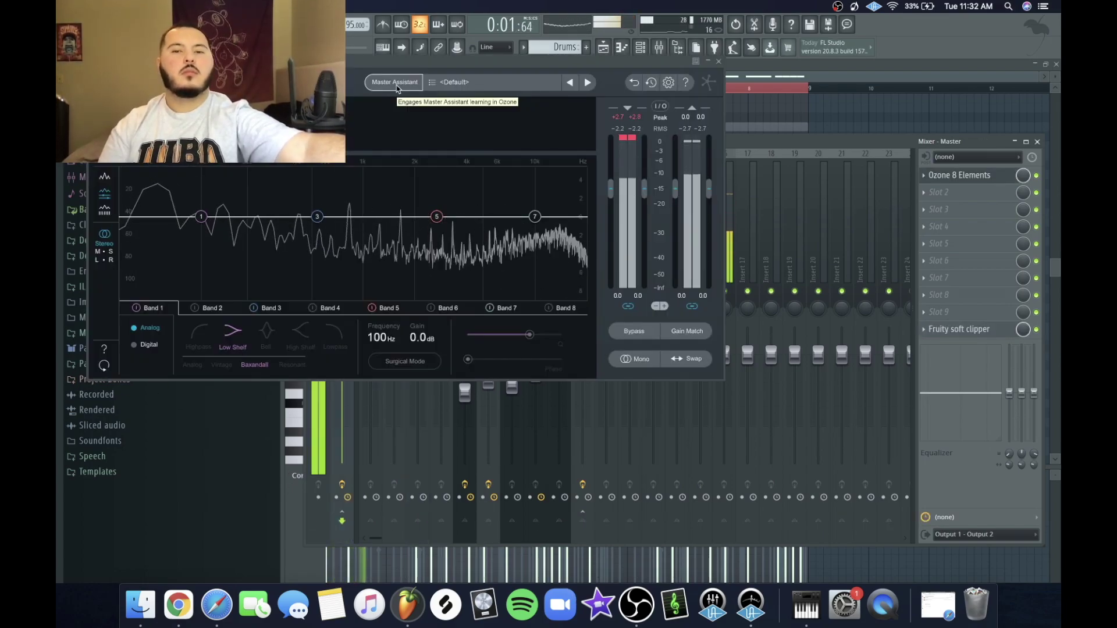
left_click(395, 83)
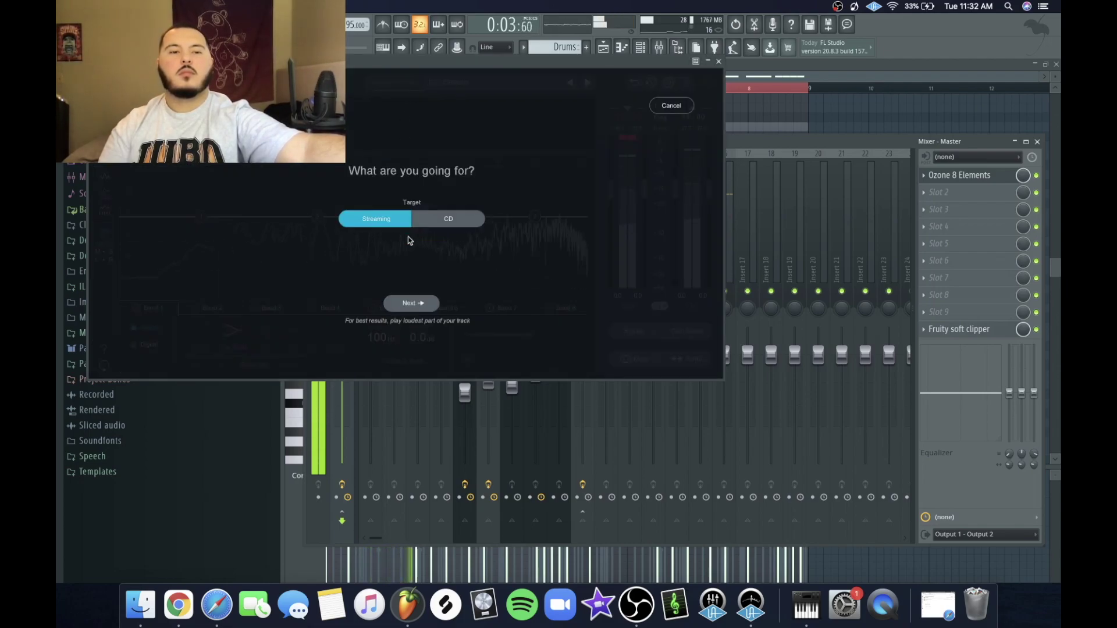
left_click(409, 303)
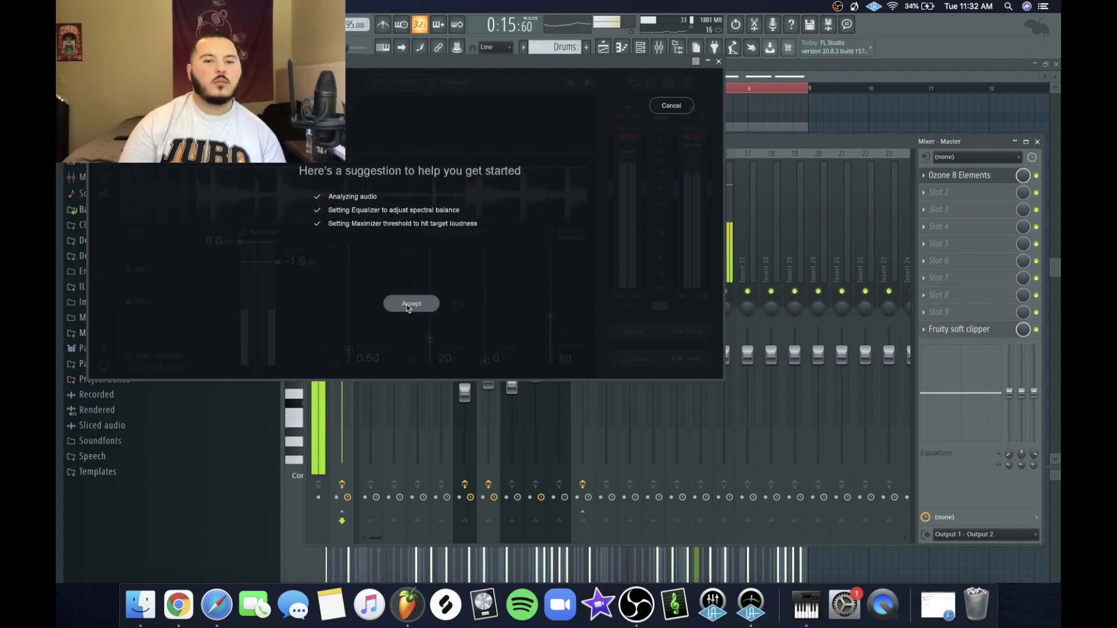
left_click(410, 304)
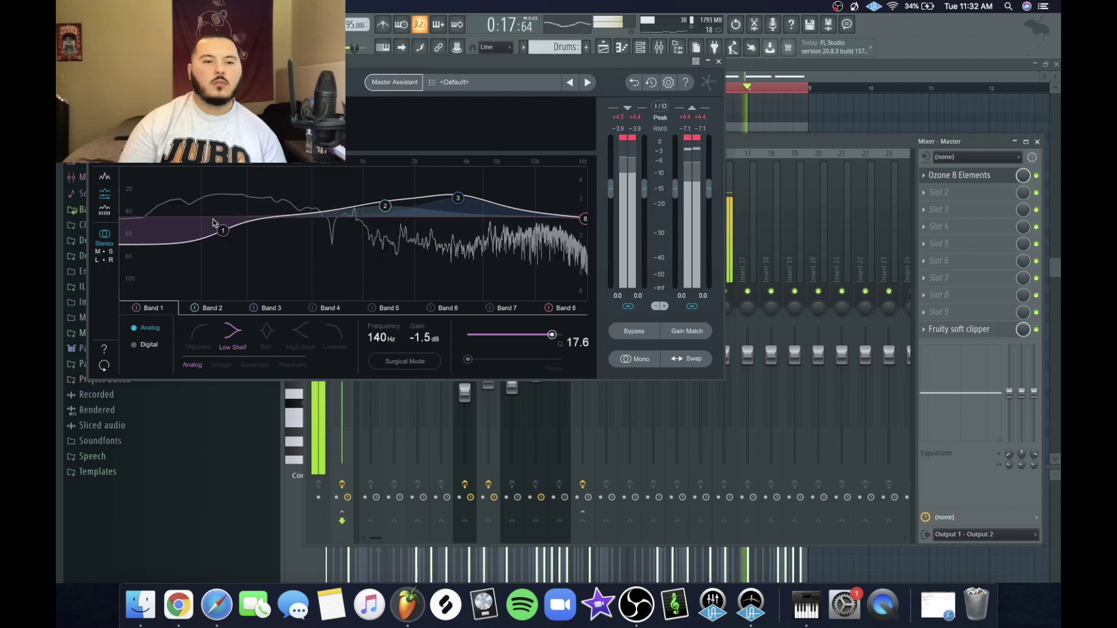
left_click_drag(221, 236, 211, 220)
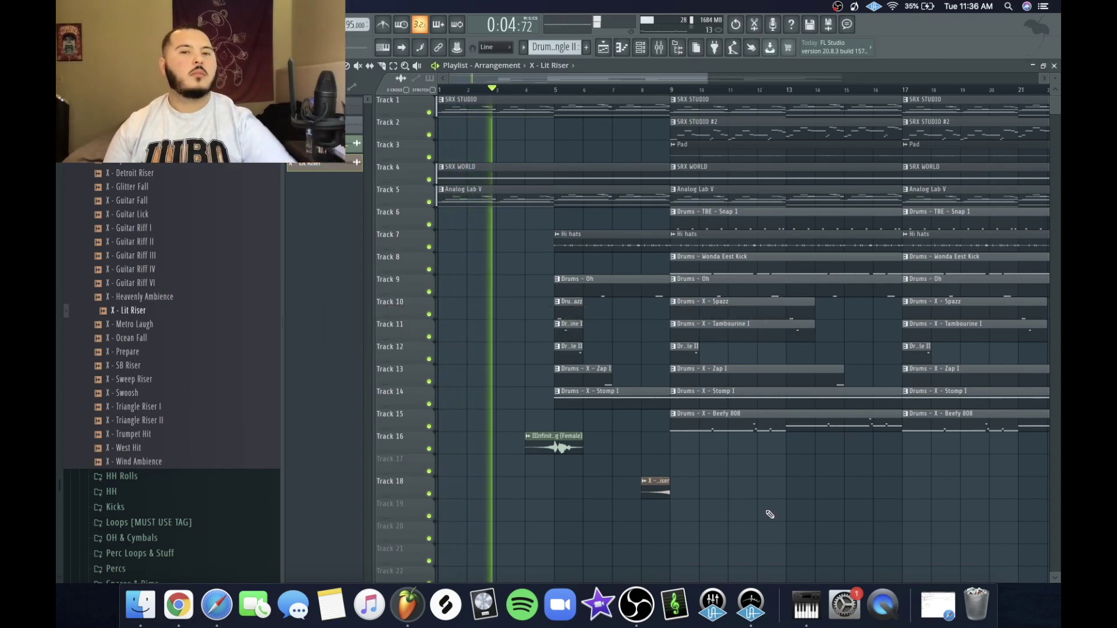
Step: Shorten the opening SRX STUDIO and Analog Lab V clips to four bars and repeat them from bar 5 in the playlist
left_click(560, 108)
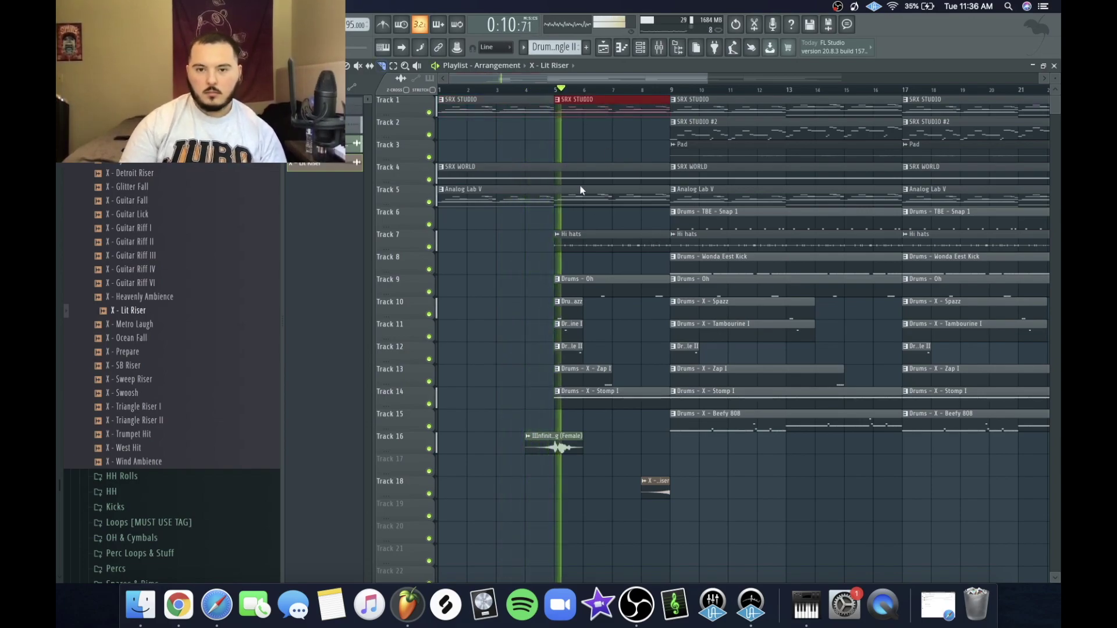
left_click(555, 202)
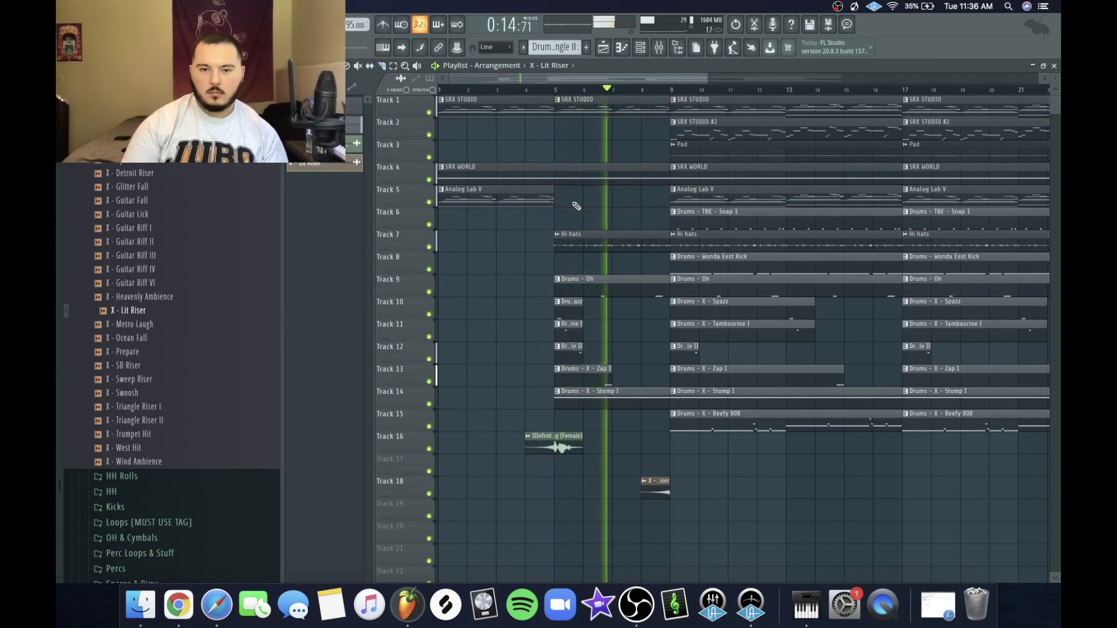
left_click(469, 198)
key("ctrl+b")
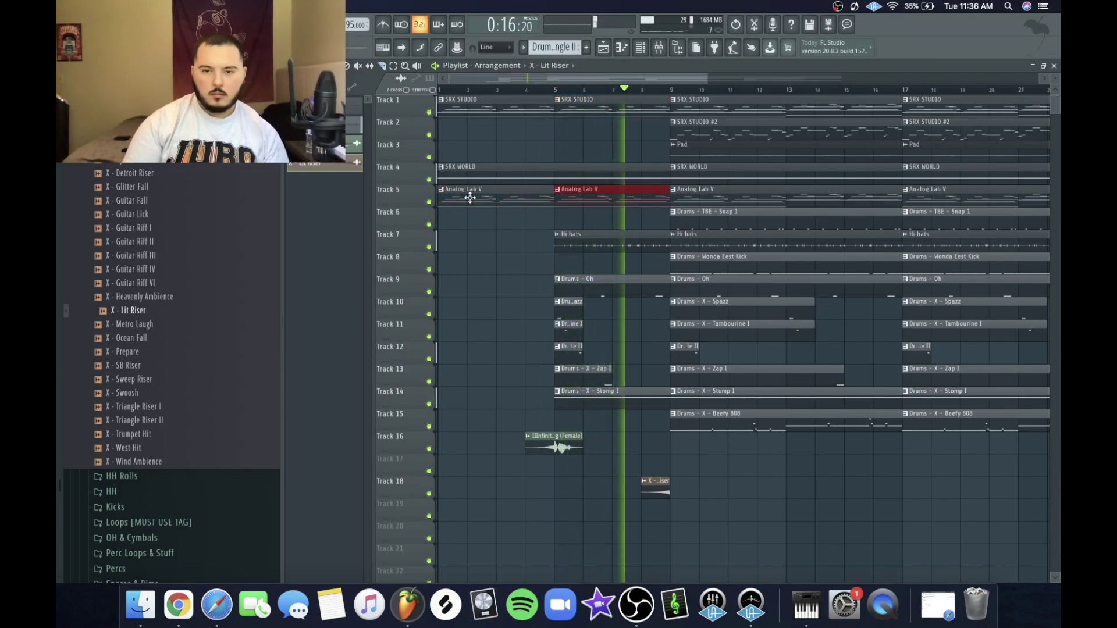
left_click(469, 368)
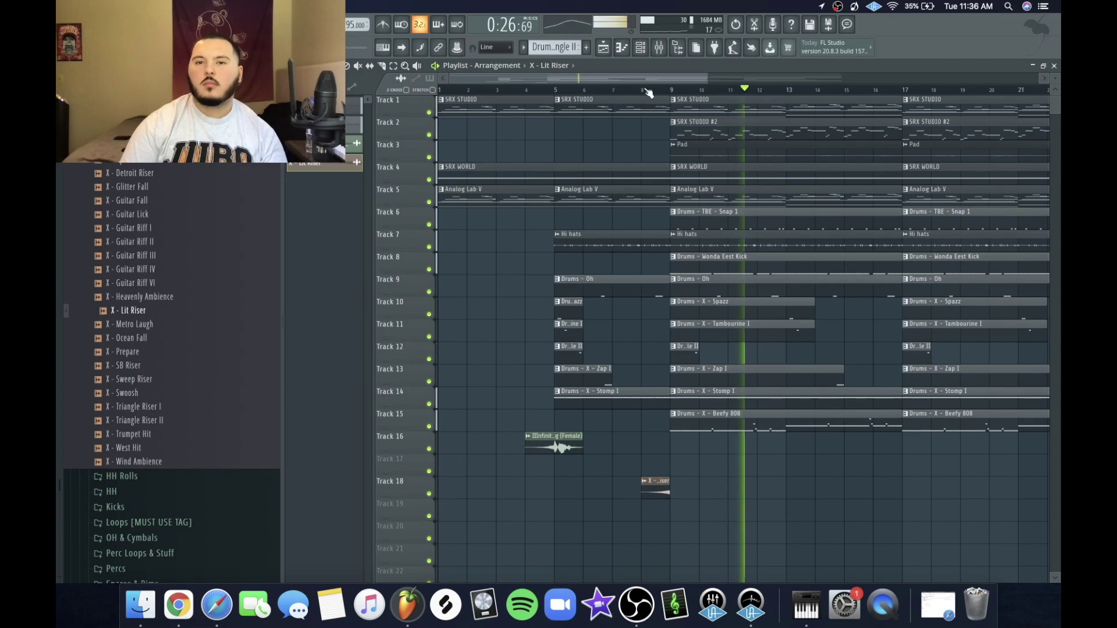
Step: Check the RC-20 Retro Color settings on the SRX STUDIO mixer track while the song plays
key("F9")
left_click(459, 250)
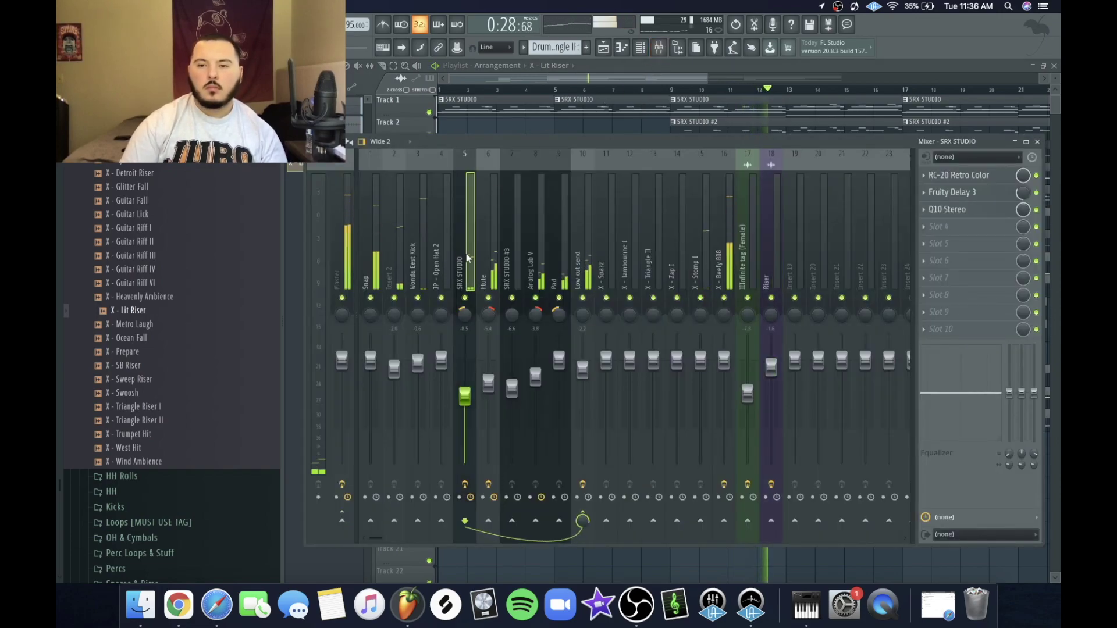
left_click(978, 175)
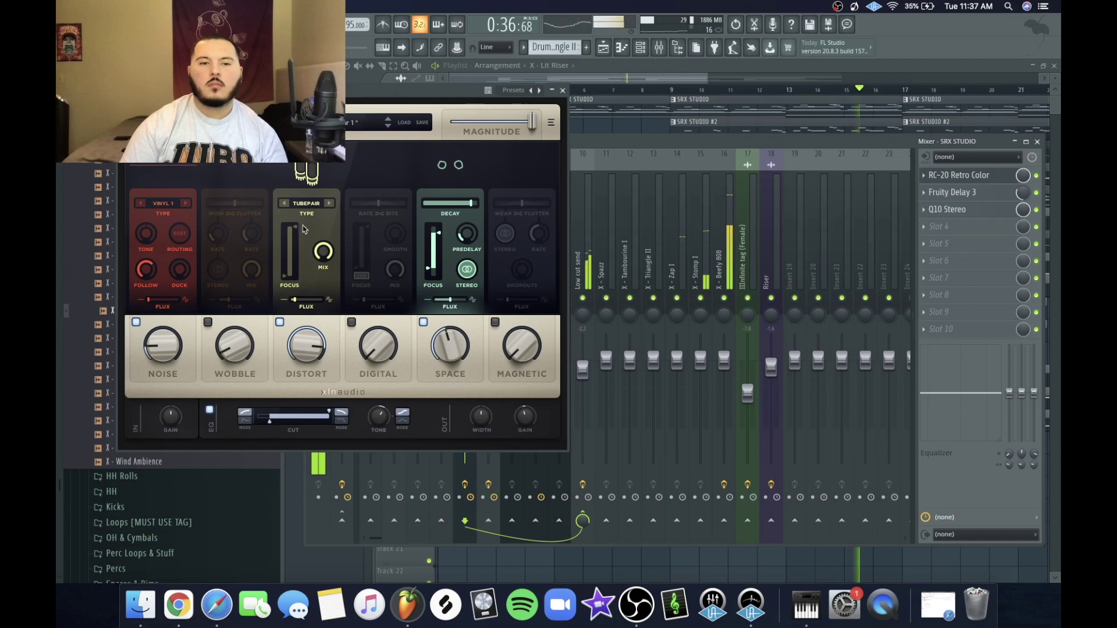
left_click(563, 90)
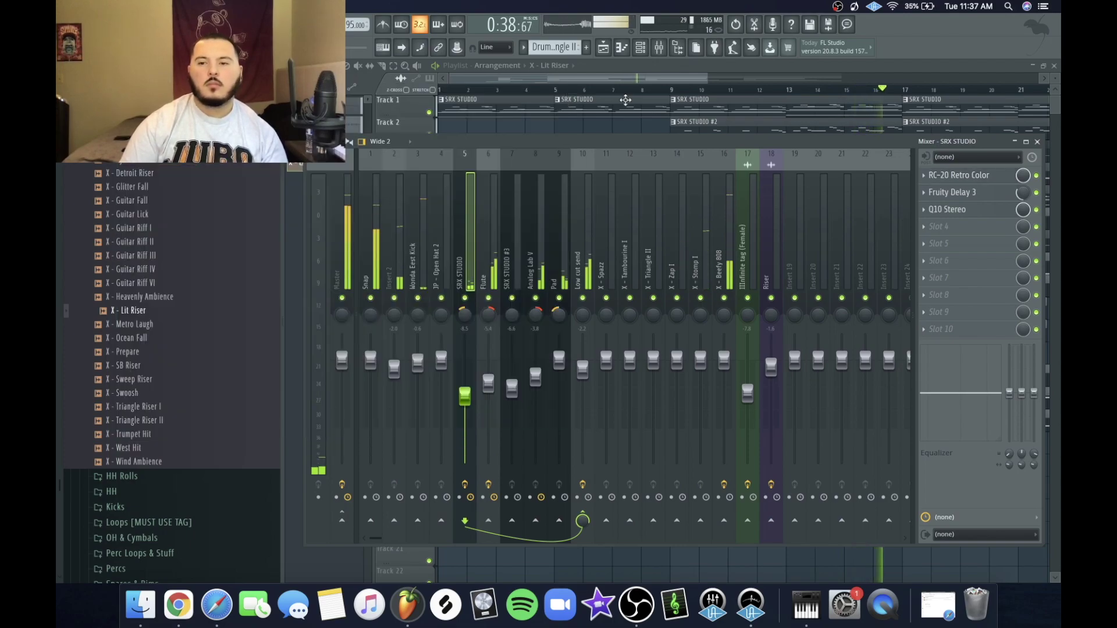
Step: Add Fruity Parametric EQ 2 in slot 4 of the SRX STUDIO track, slightly boosting band 3 and cutting the lows with band 1
left_click(938, 226)
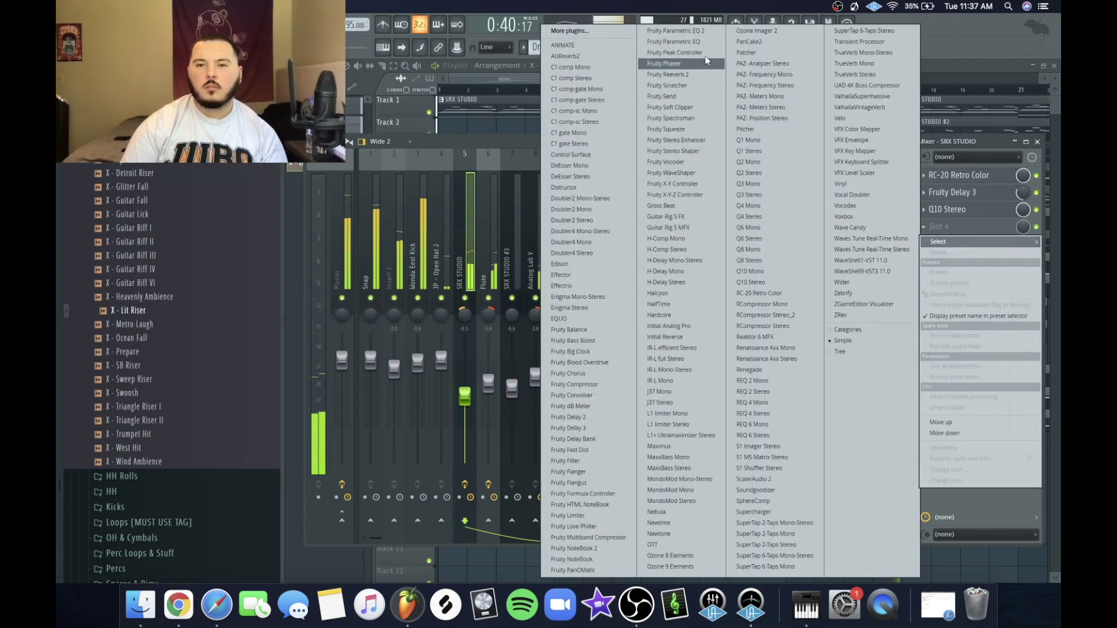
left_click(687, 31)
left_click_drag(499, 284, 495, 270)
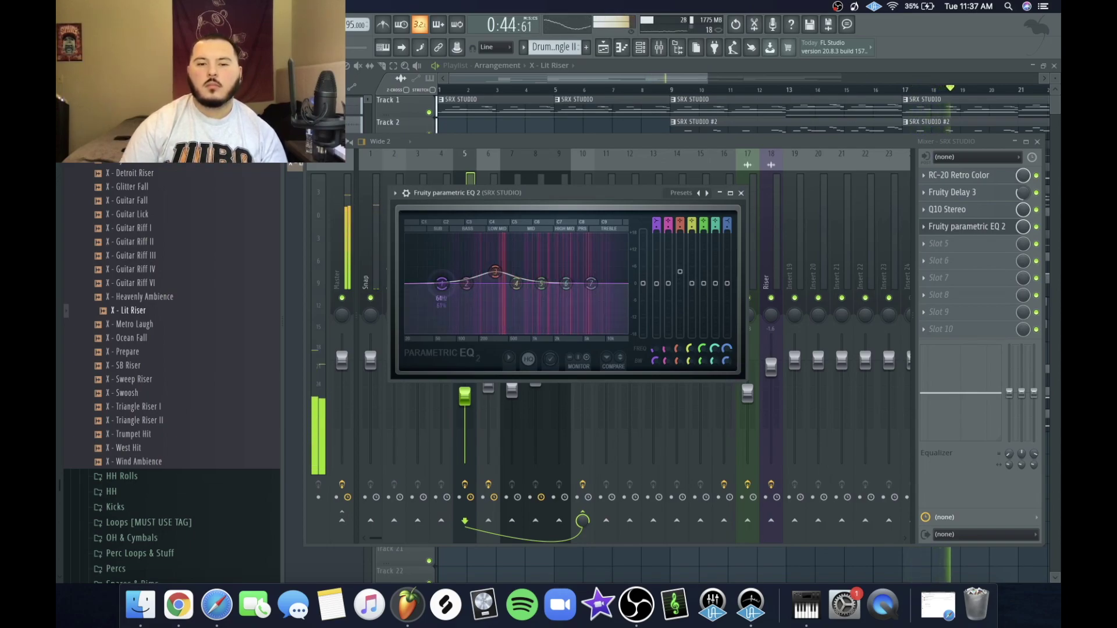
left_click_drag(443, 284, 464, 333)
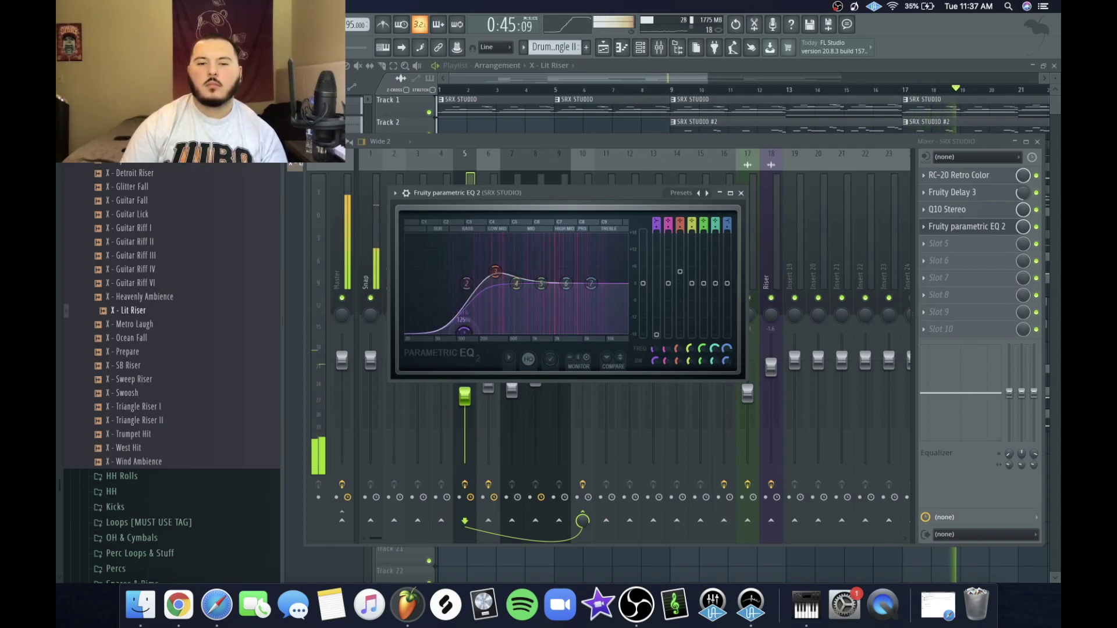
left_click(741, 193)
key("F9")
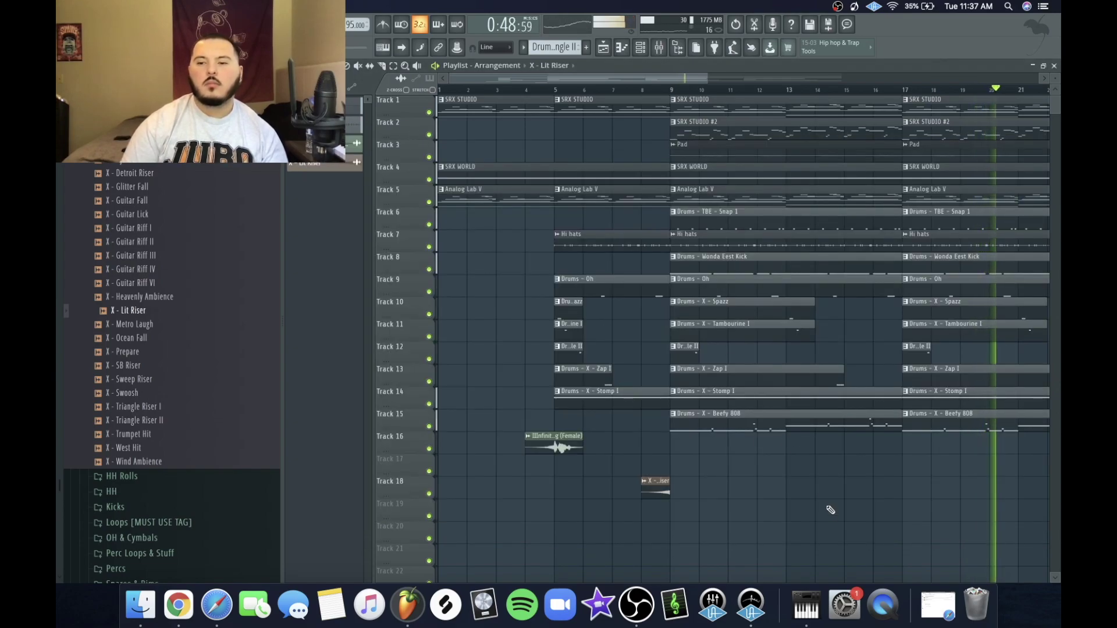
Step: Look over the whole arrangement in the playlist and stop playback
scroll(803, 483, "down", 3)
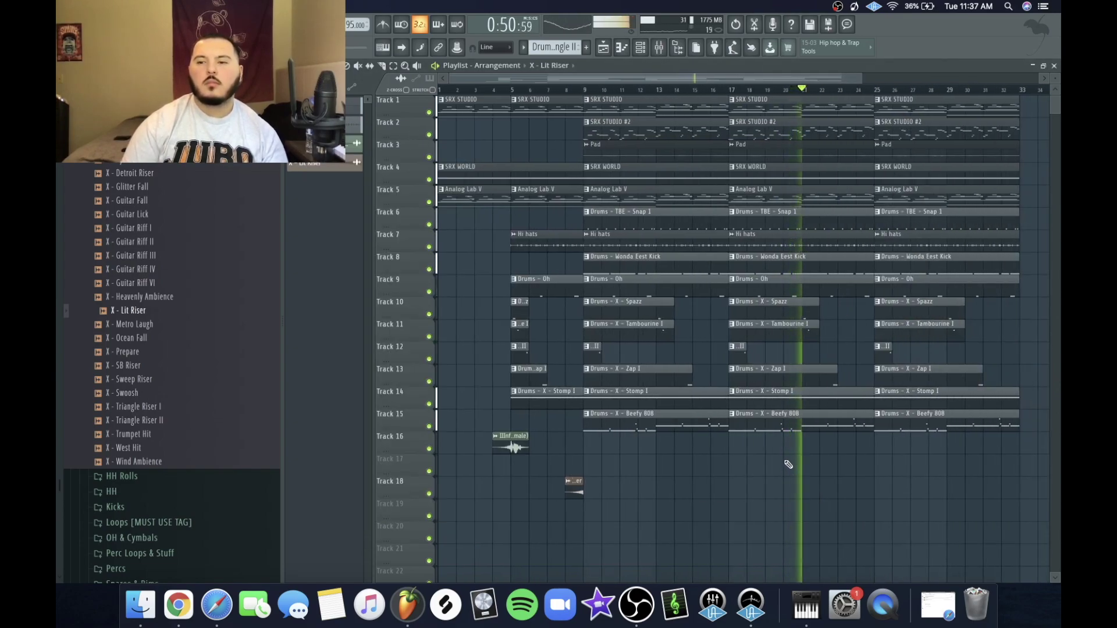
key("space")
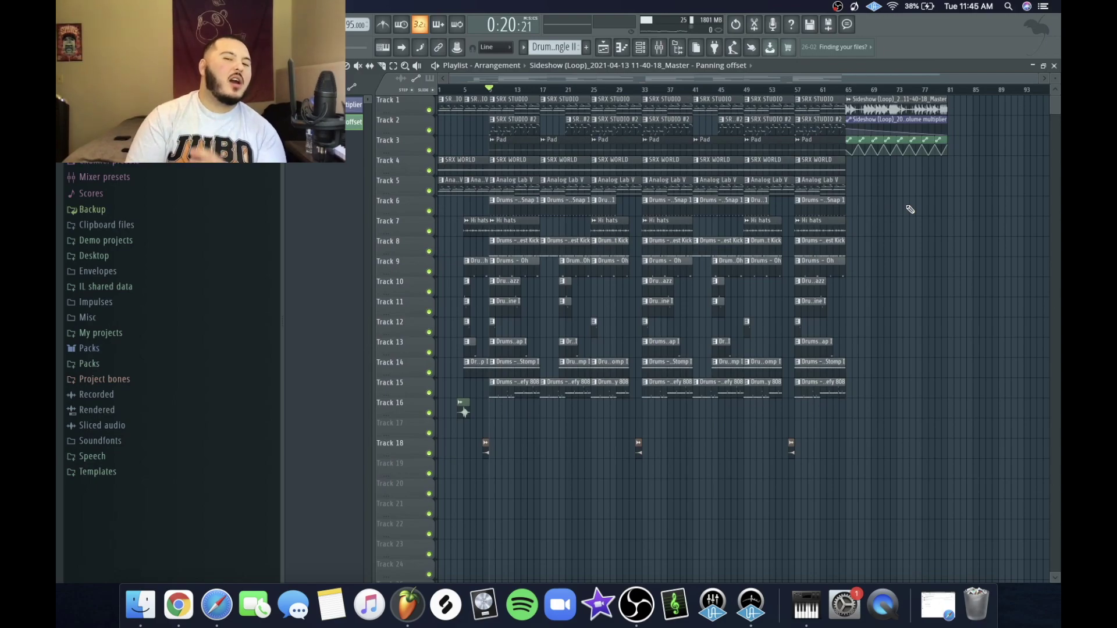